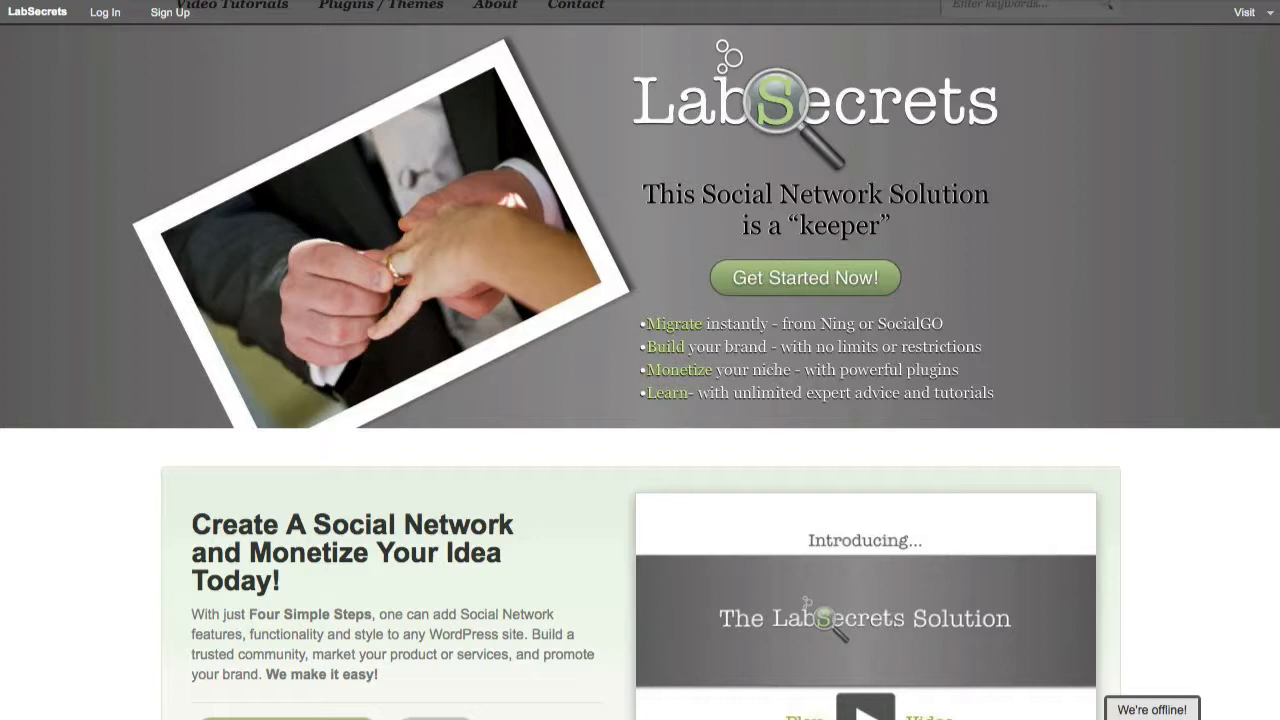
- Download the free Solo plan's lab-dashboard.zip from the LabSecrets plans page and save the file
scroll(1043, 236, "up", 2)
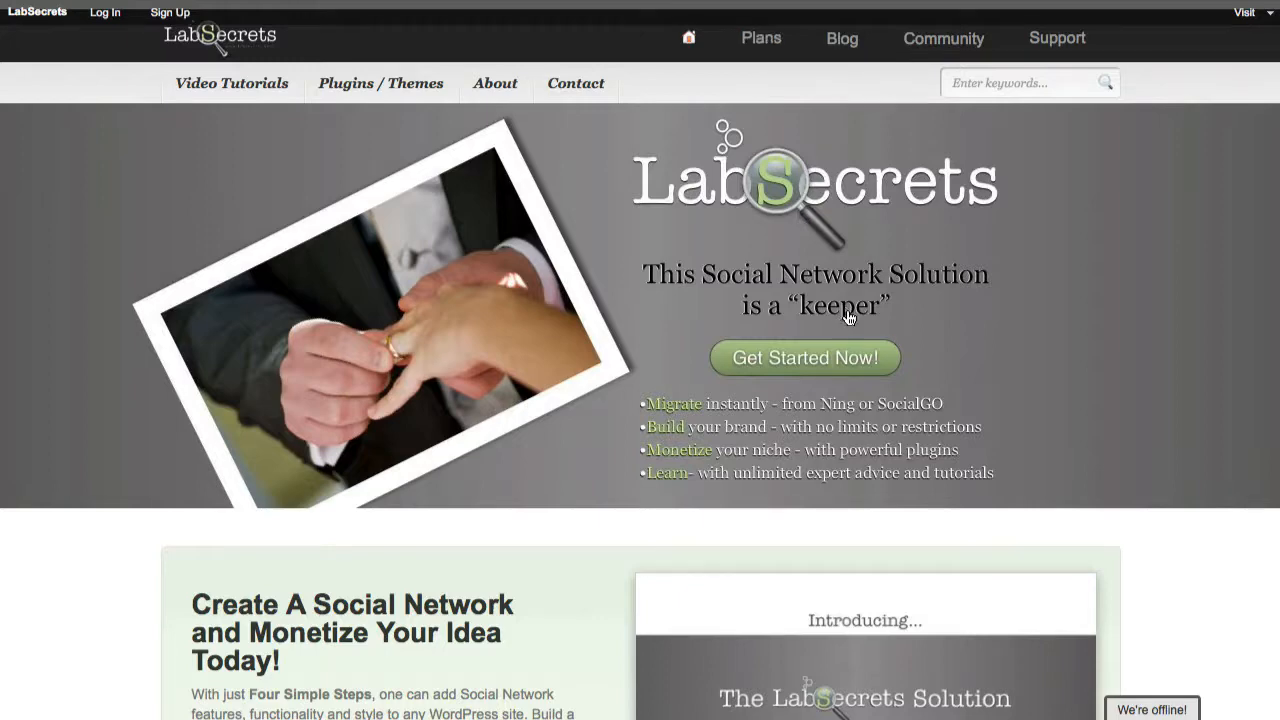
left_click(873, 348)
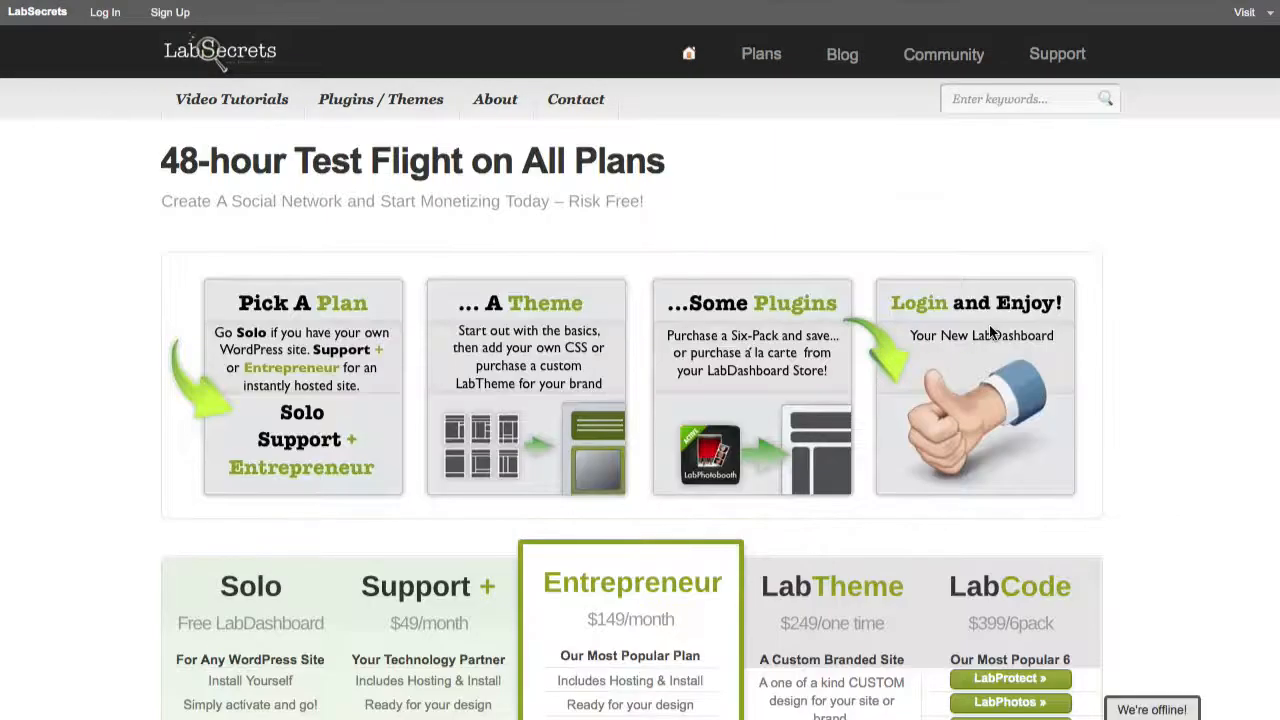
scroll(988, 330, "down", 3)
scroll(988, 332, "down", 1)
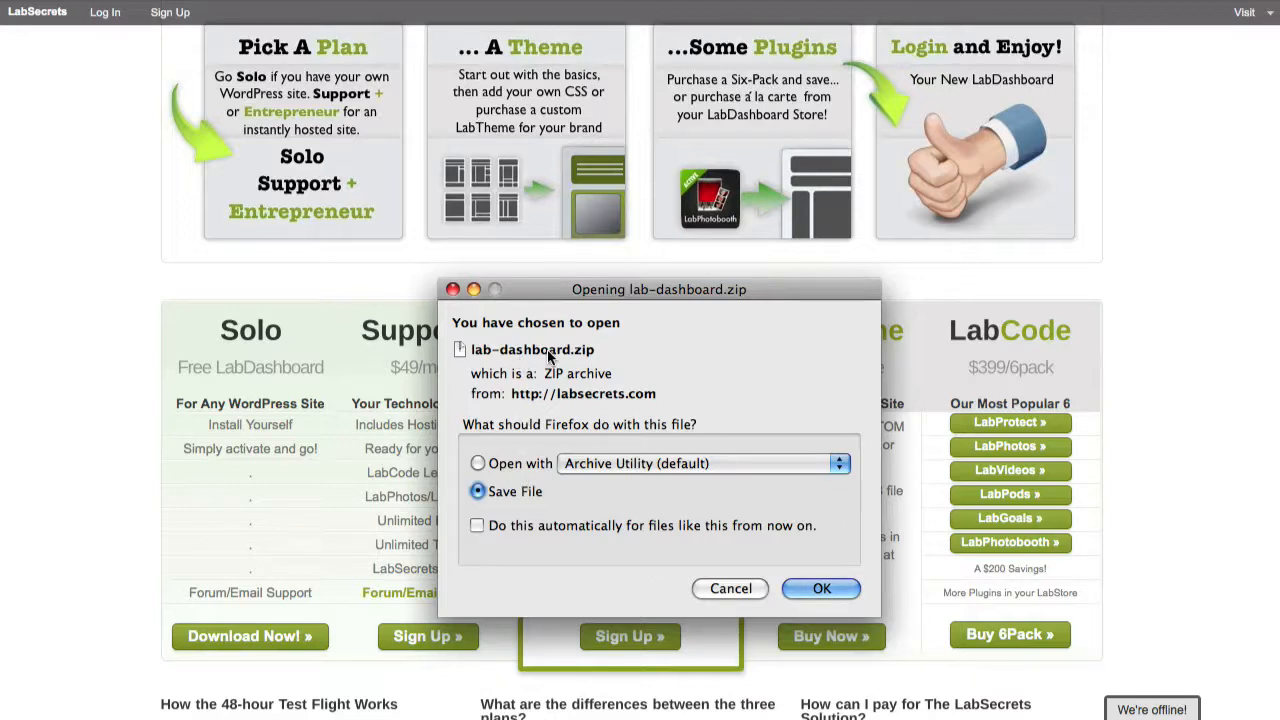
left_click(797, 586)
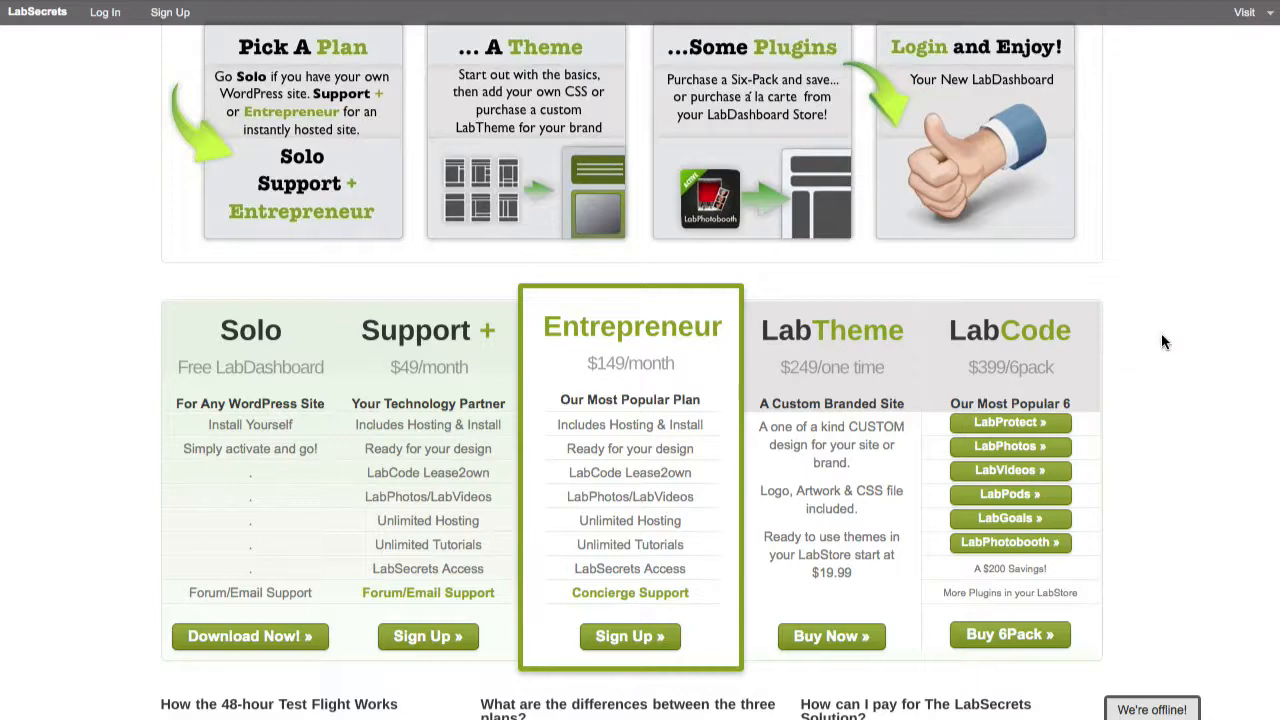
scroll(1161, 335, "up", 2)
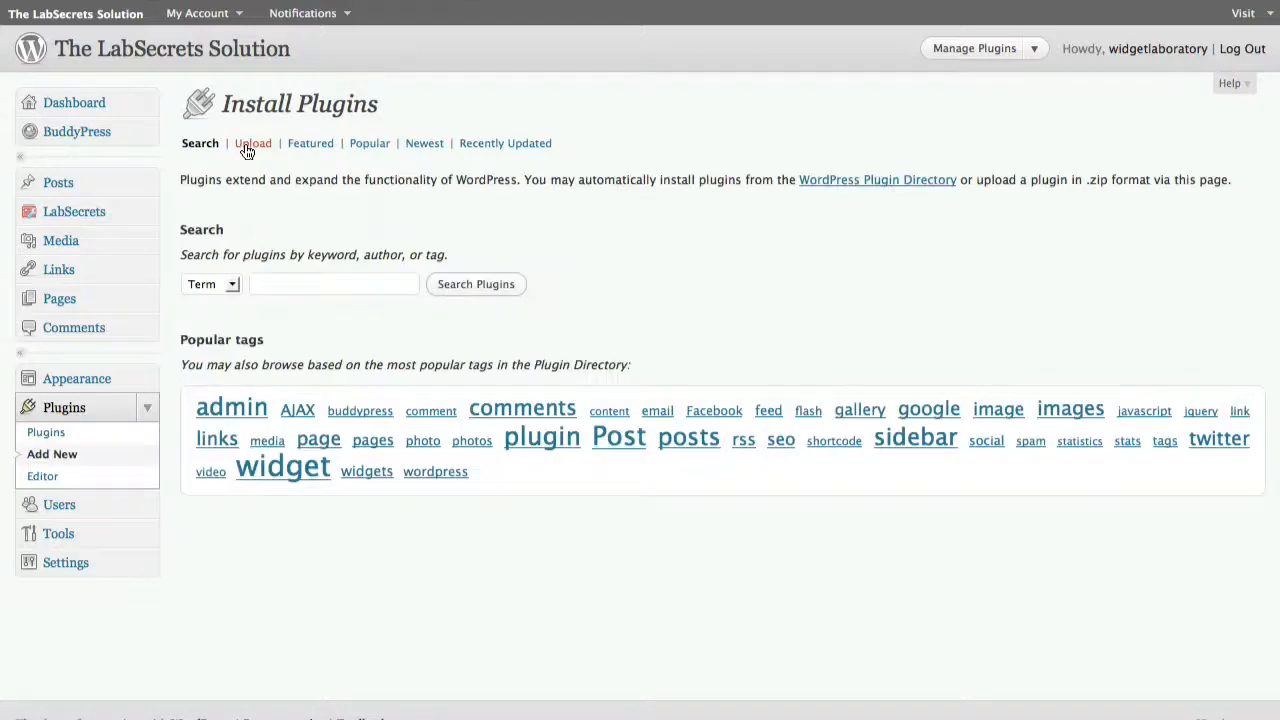
- Upload lab-dashboard.zip from the Desktop as a plugin in the WordPress admin, install it and collapse the Plugins submenu
left_click(250, 145)
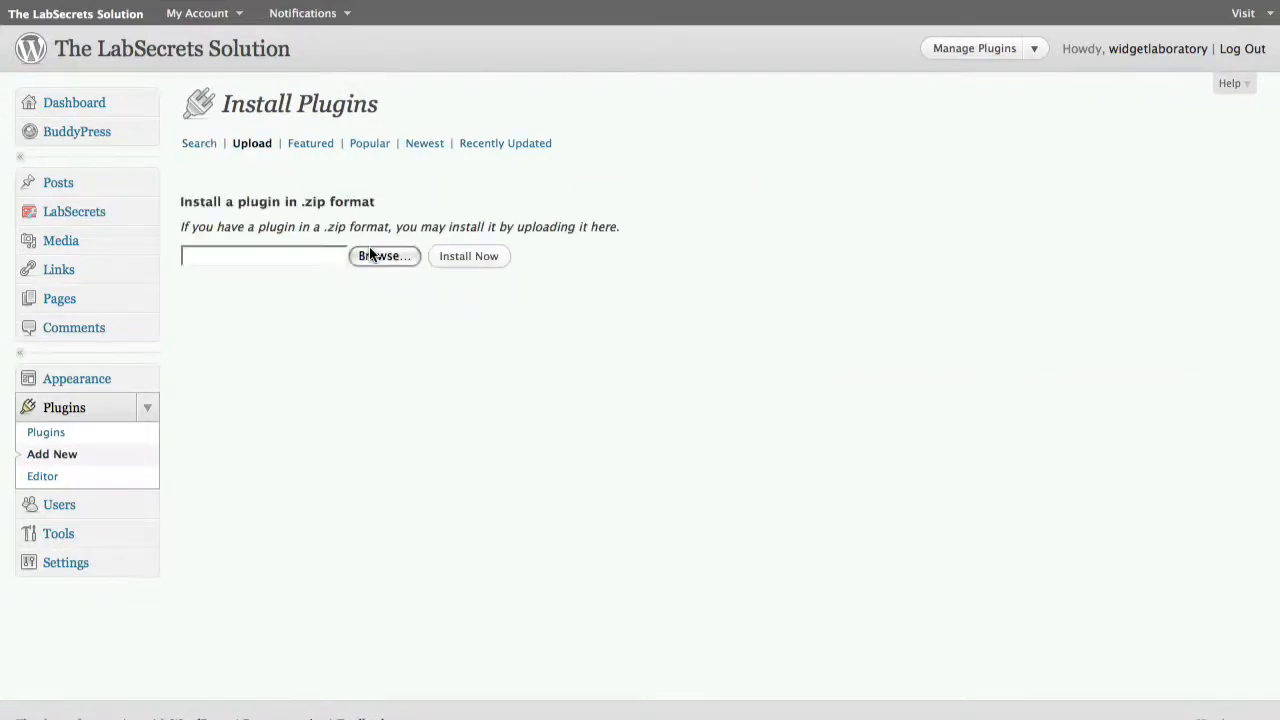
left_click(372, 256)
left_click(572, 125)
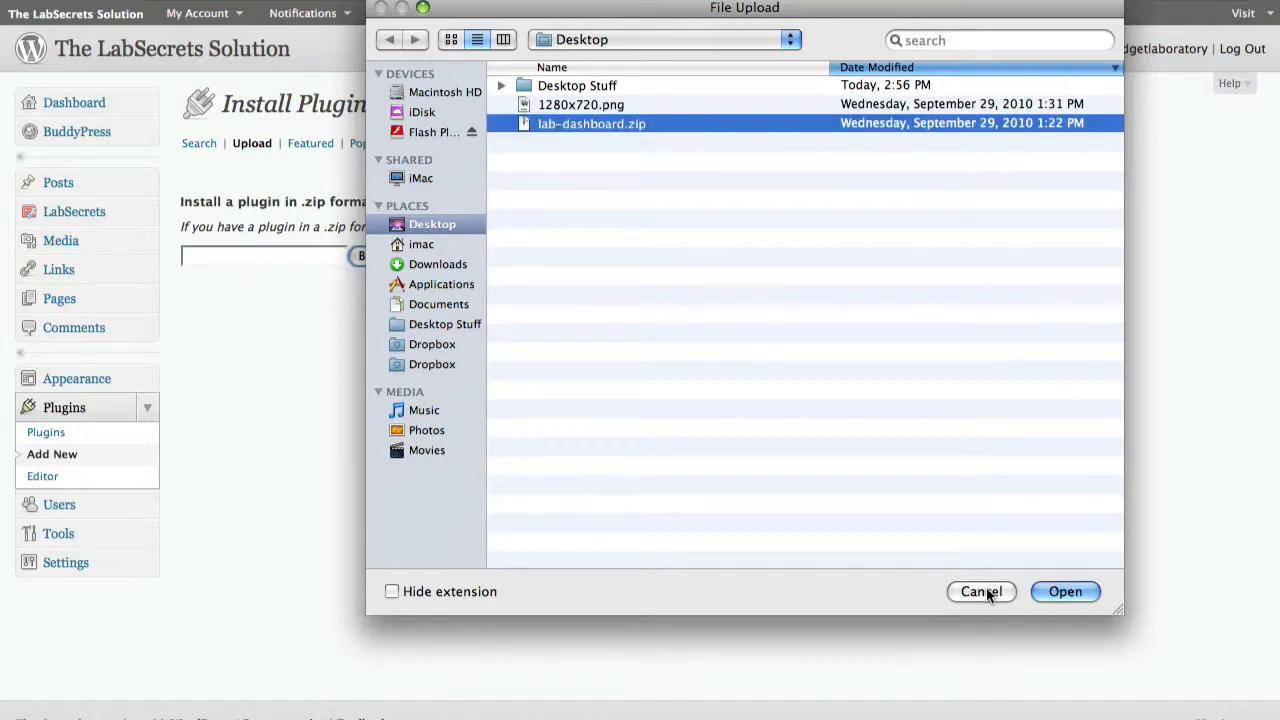
left_click(1062, 592)
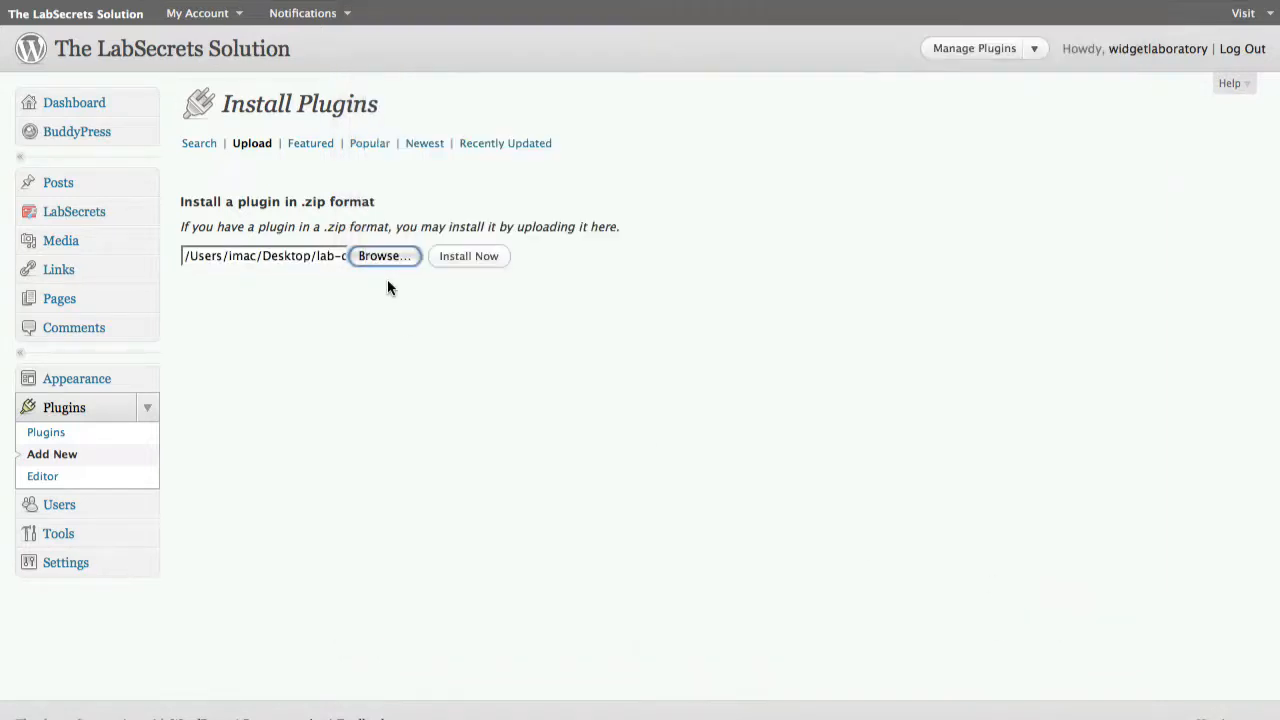
left_click(452, 262)
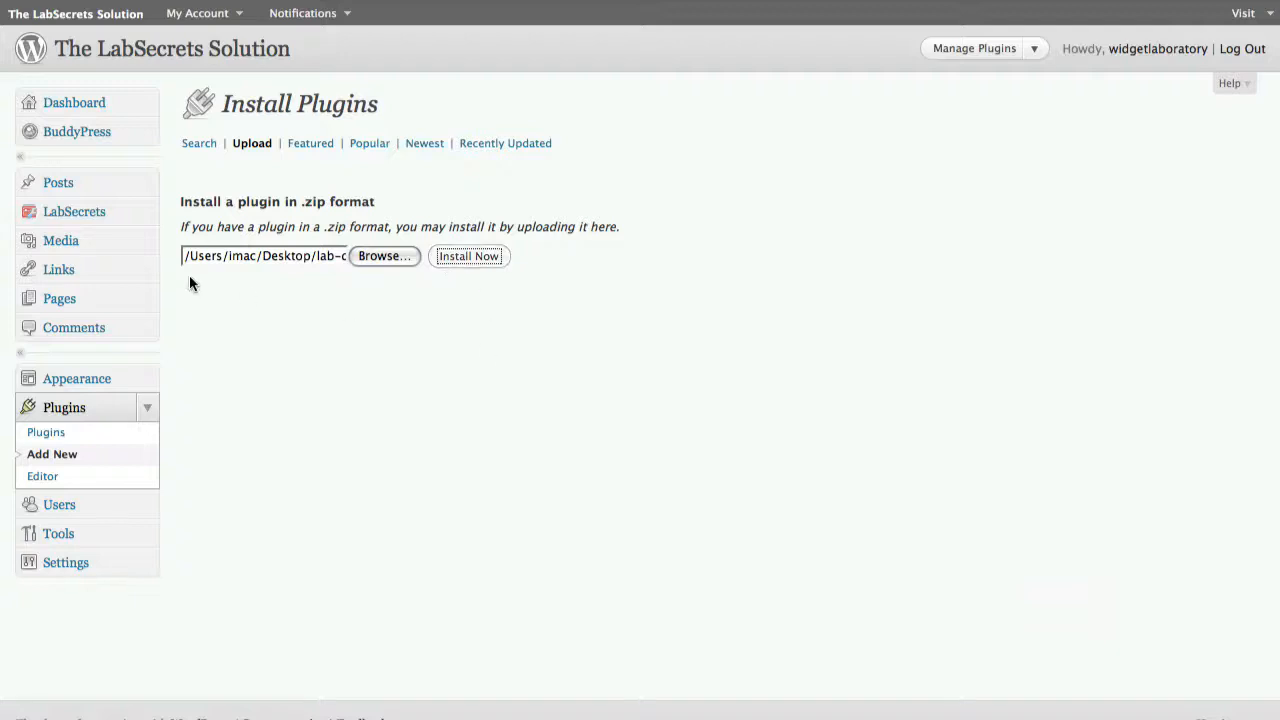
left_click(140, 406)
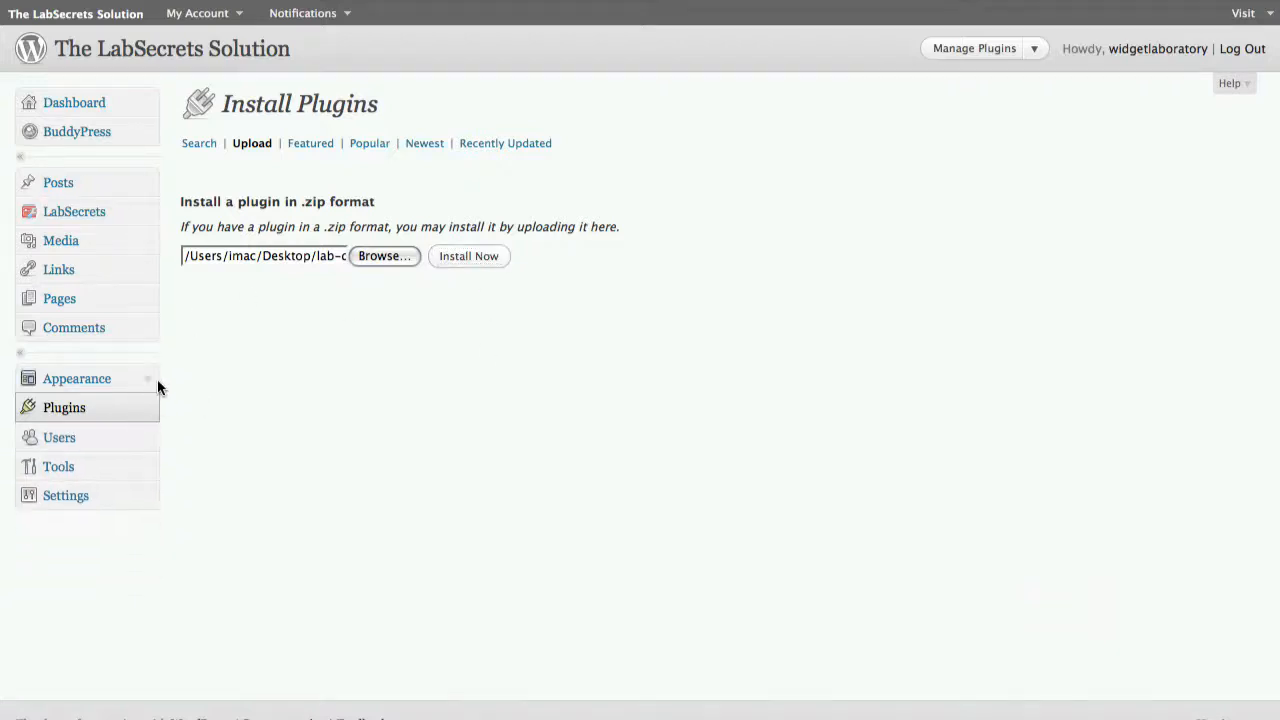
- Install the LabPhotos and LabTools plugins from the Lab Store in LabSecrets and activate both
left_click(50, 213)
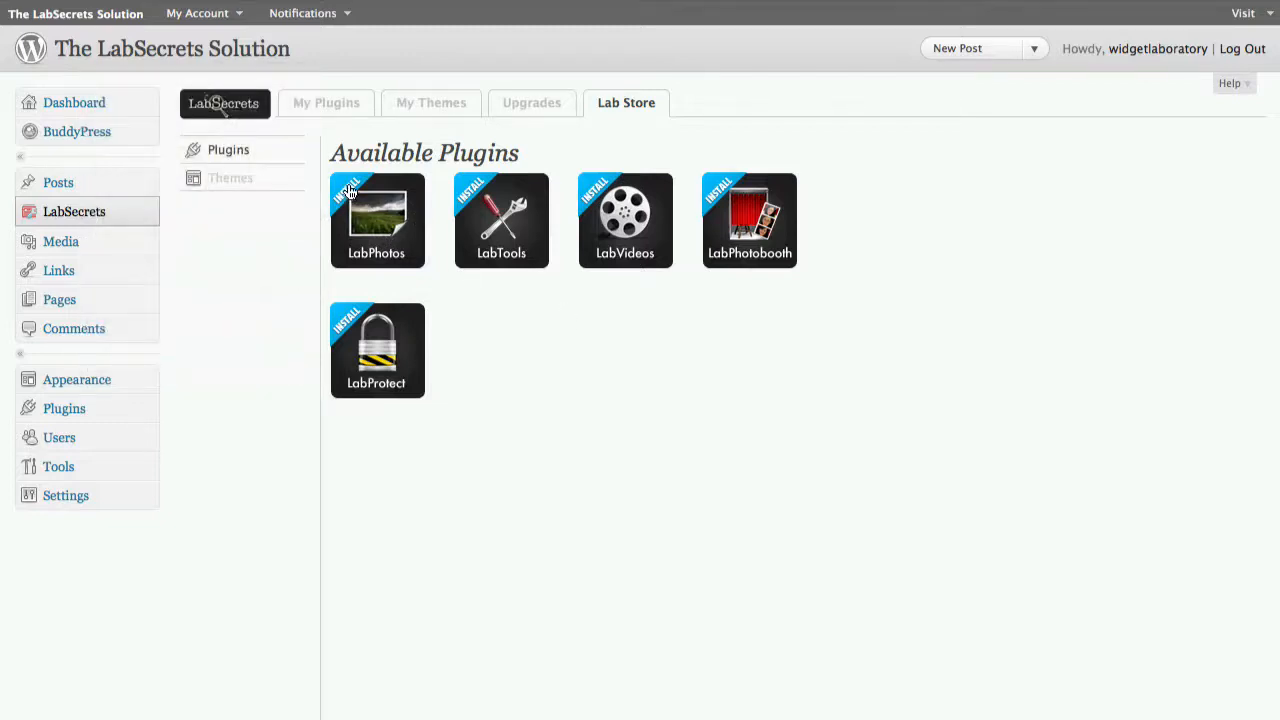
mouse_move(474, 246)
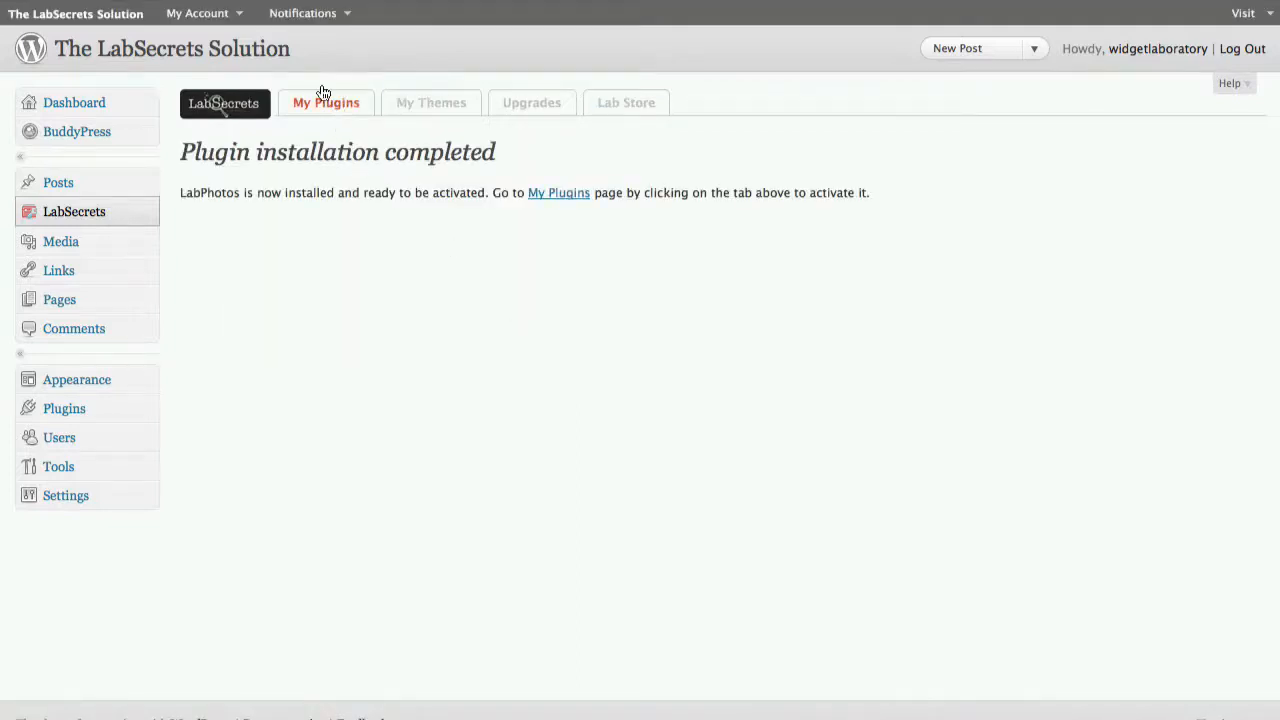
left_click(300, 106)
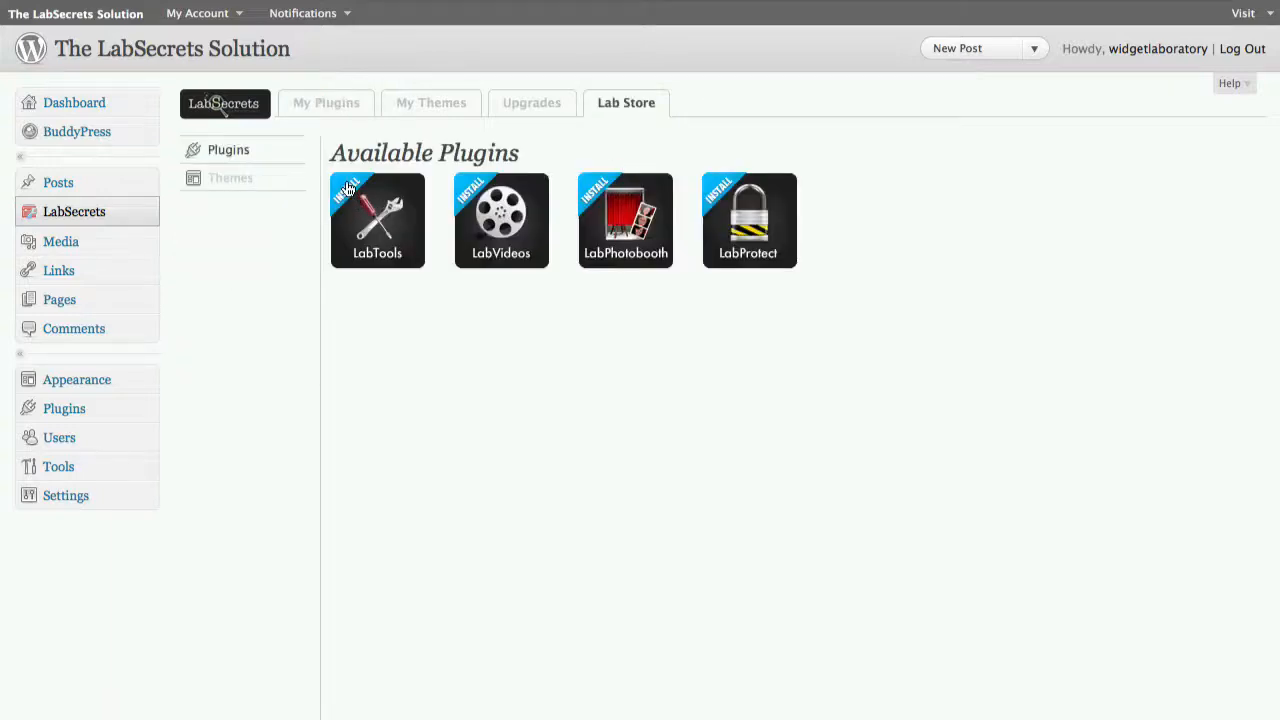
left_click(347, 189)
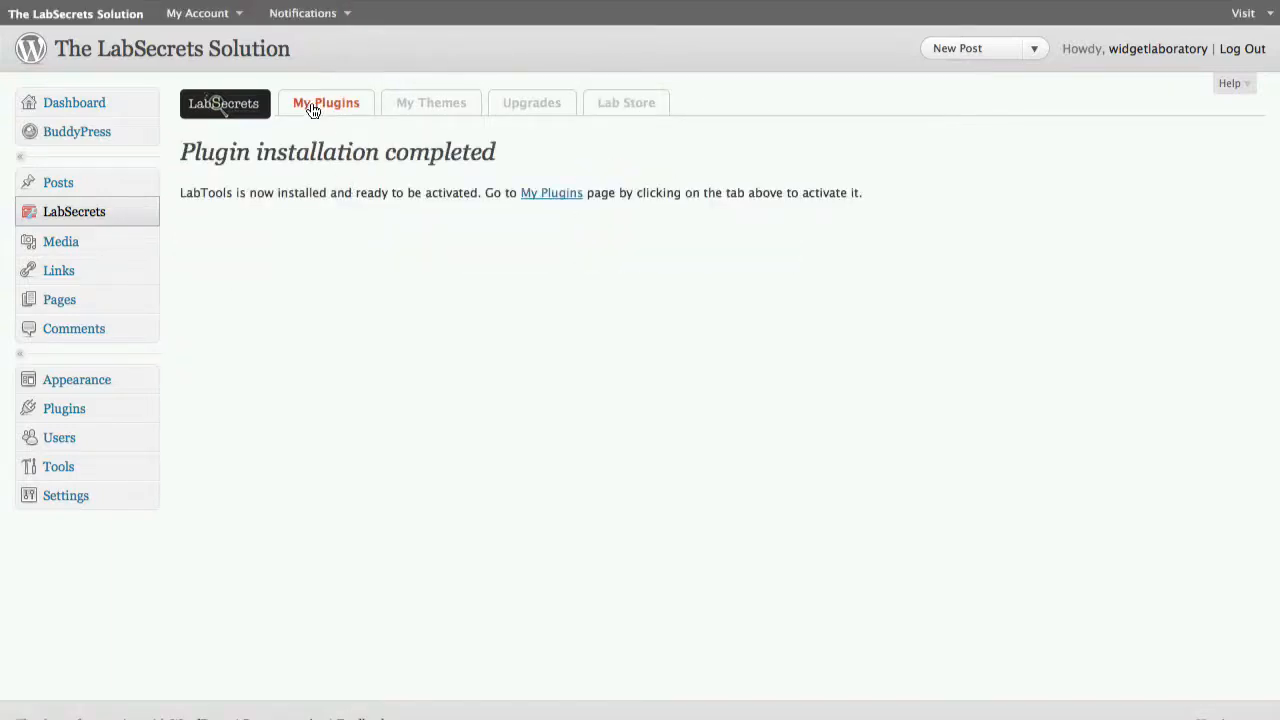
left_click(313, 109)
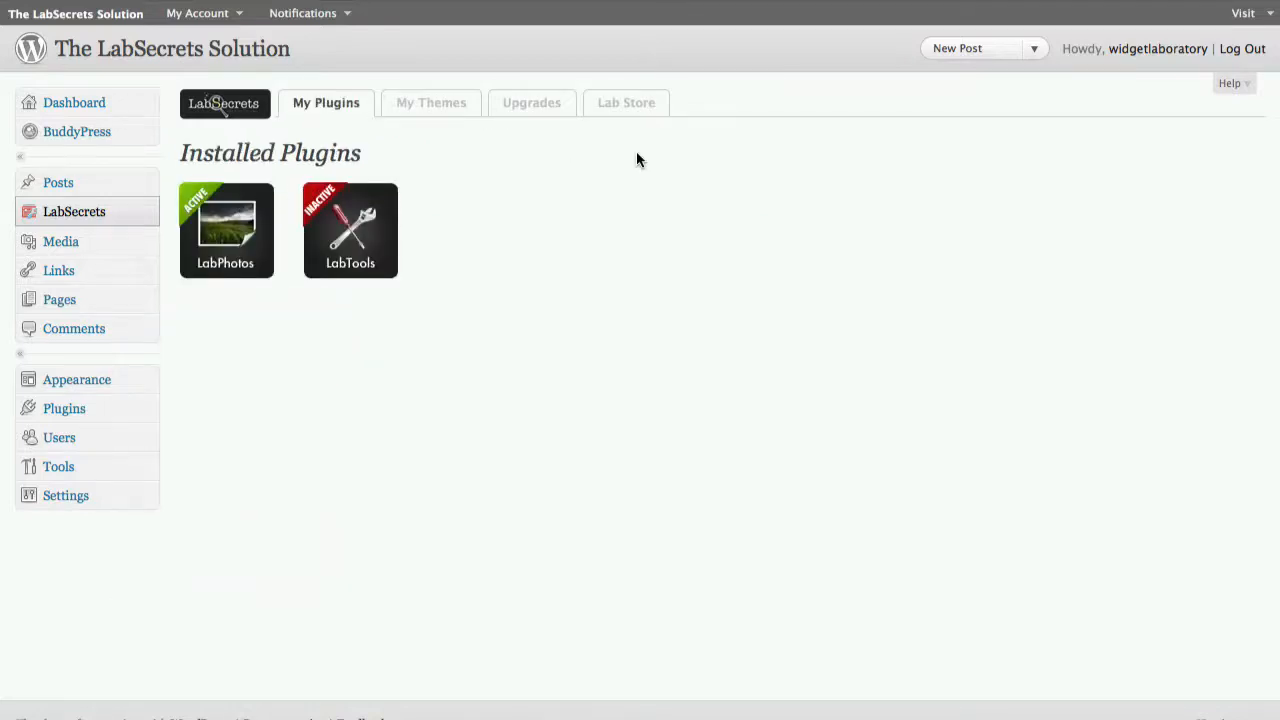
- Install the LabVideos plugin from the Lab Store and activate it among the installed plugins
left_click(621, 104)
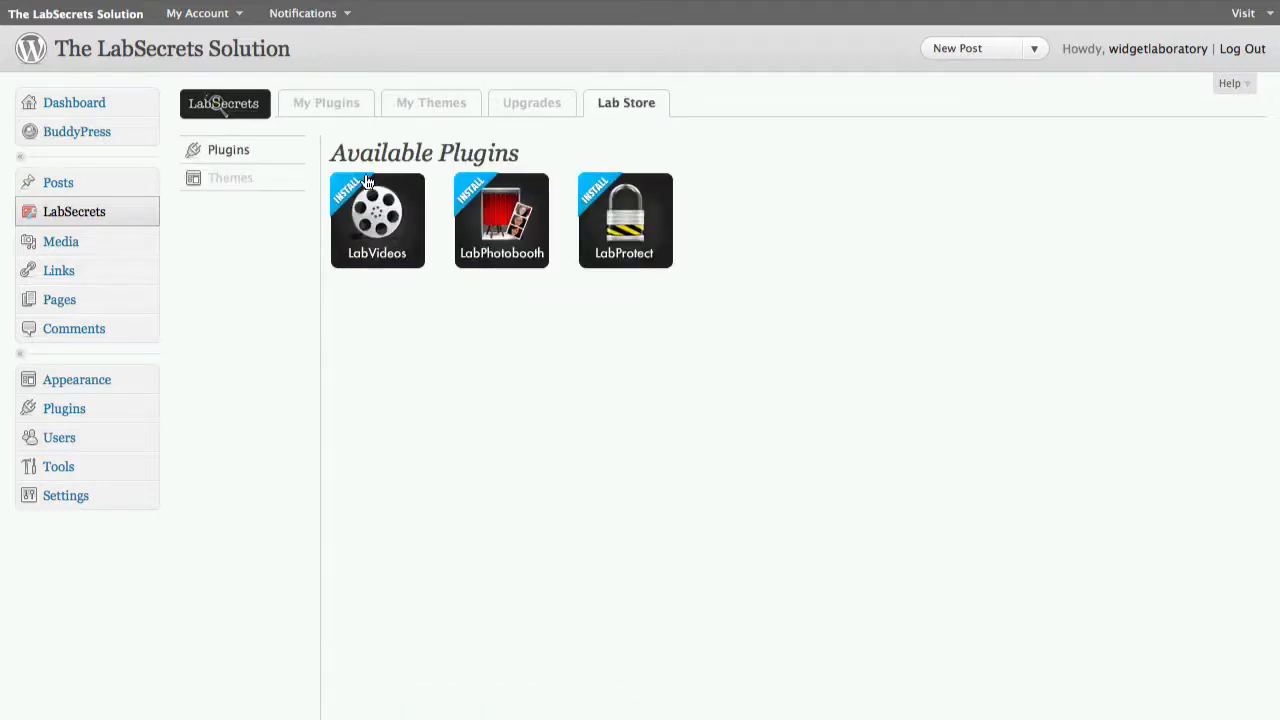
left_click(410, 186)
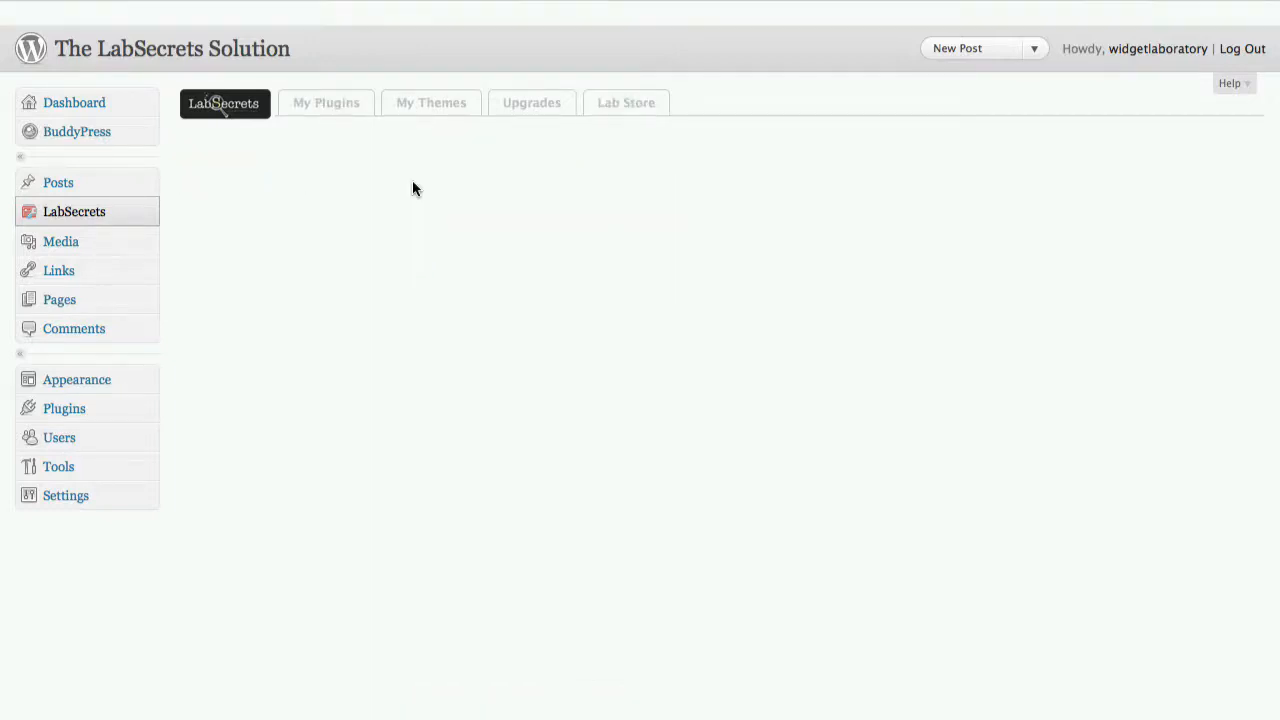
left_click(329, 106)
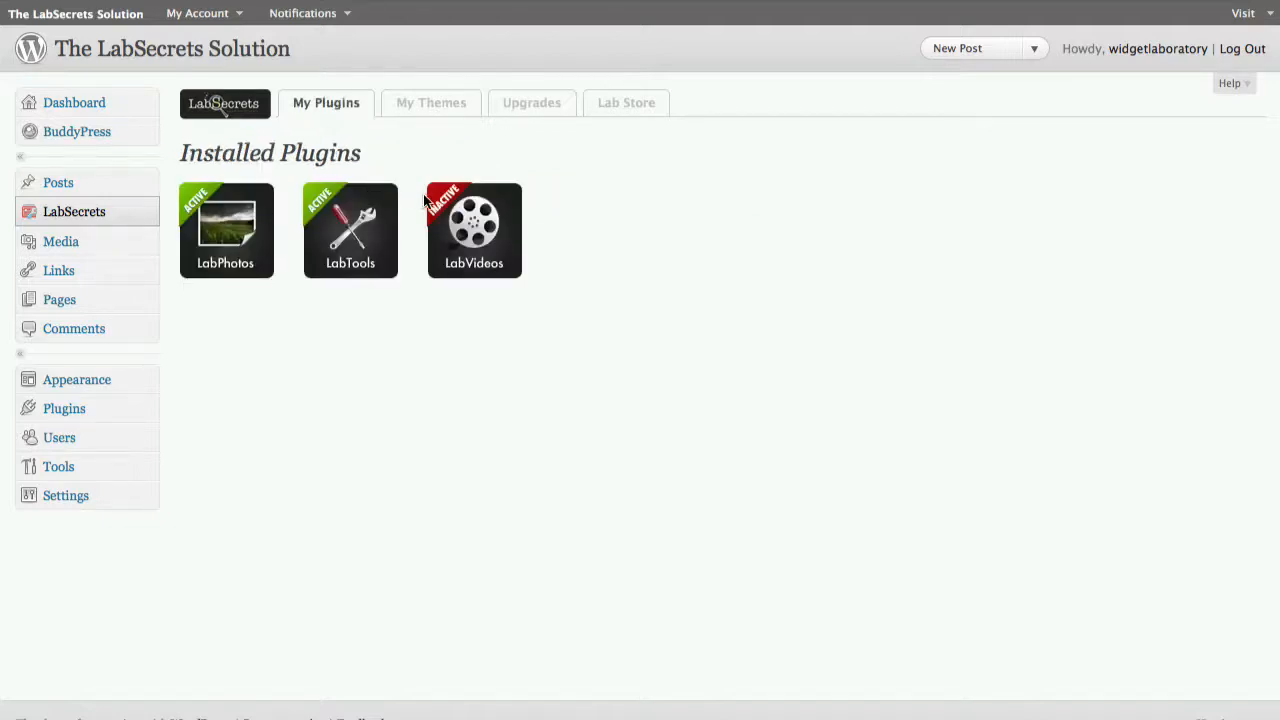
left_click(512, 193)
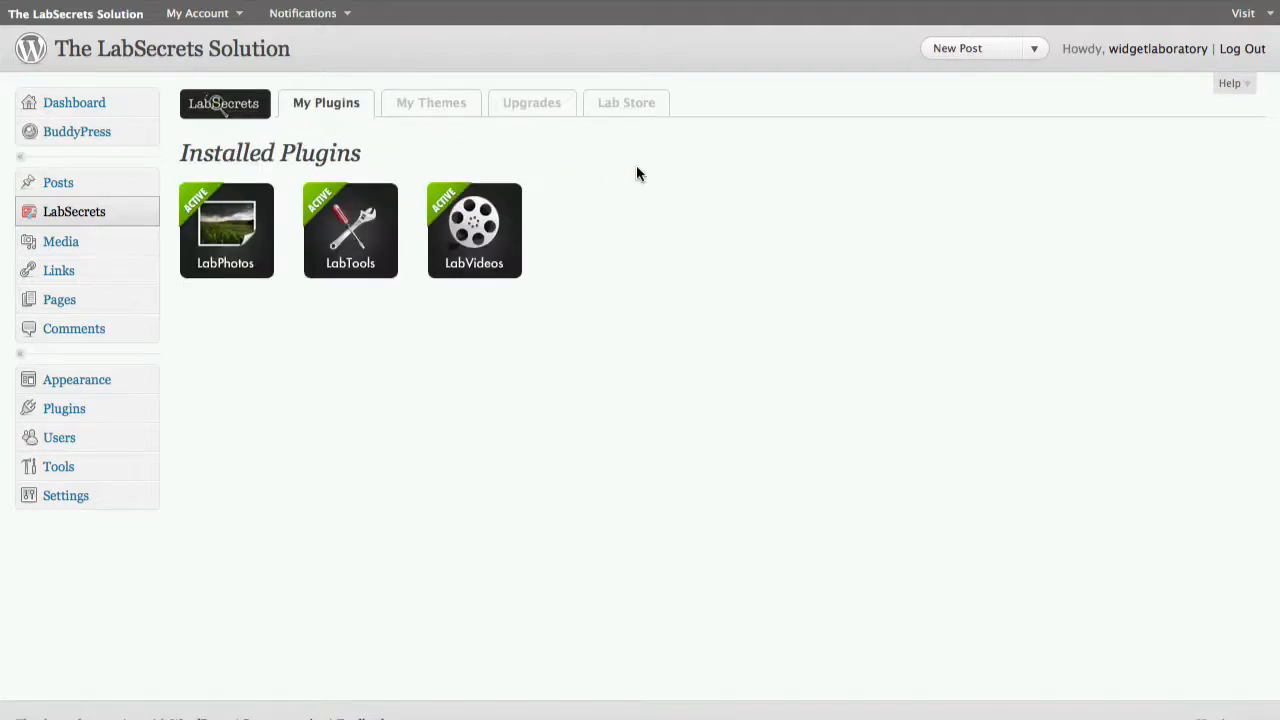
- Install the LabPhotobooth and LabProtect plugins from the Lab Store and activate both
left_click(626, 106)
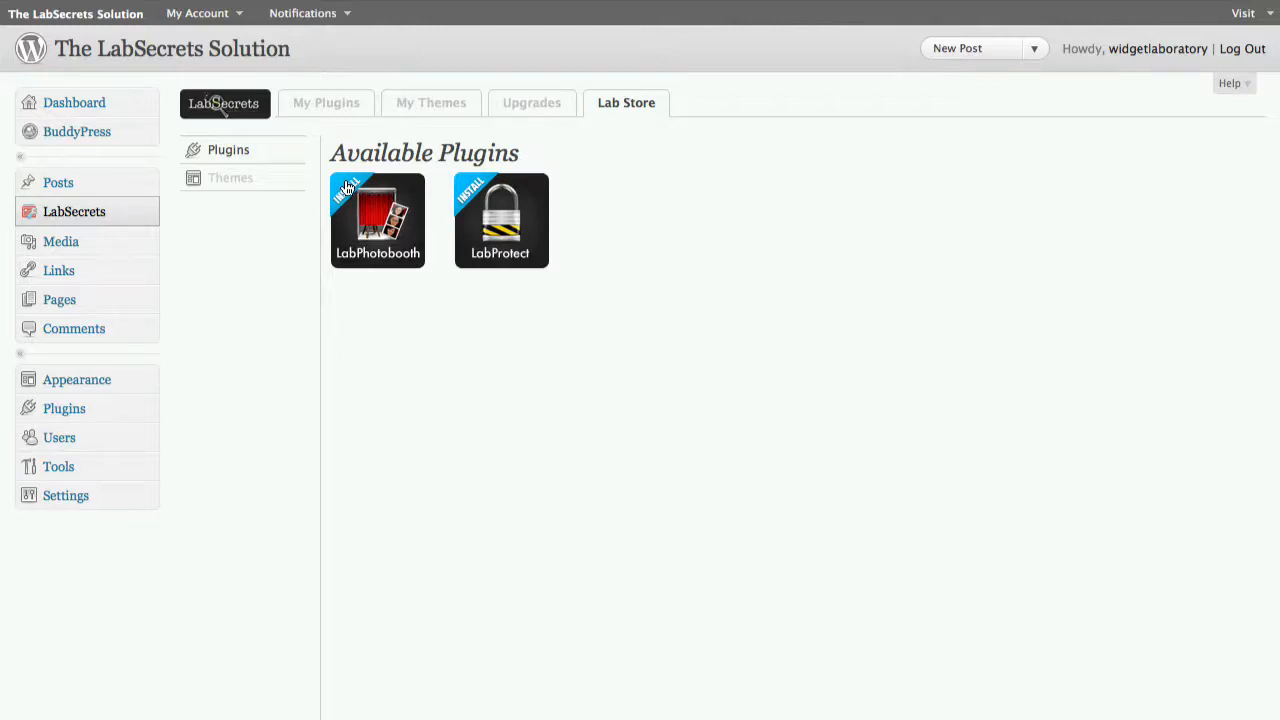
left_click(333, 106)
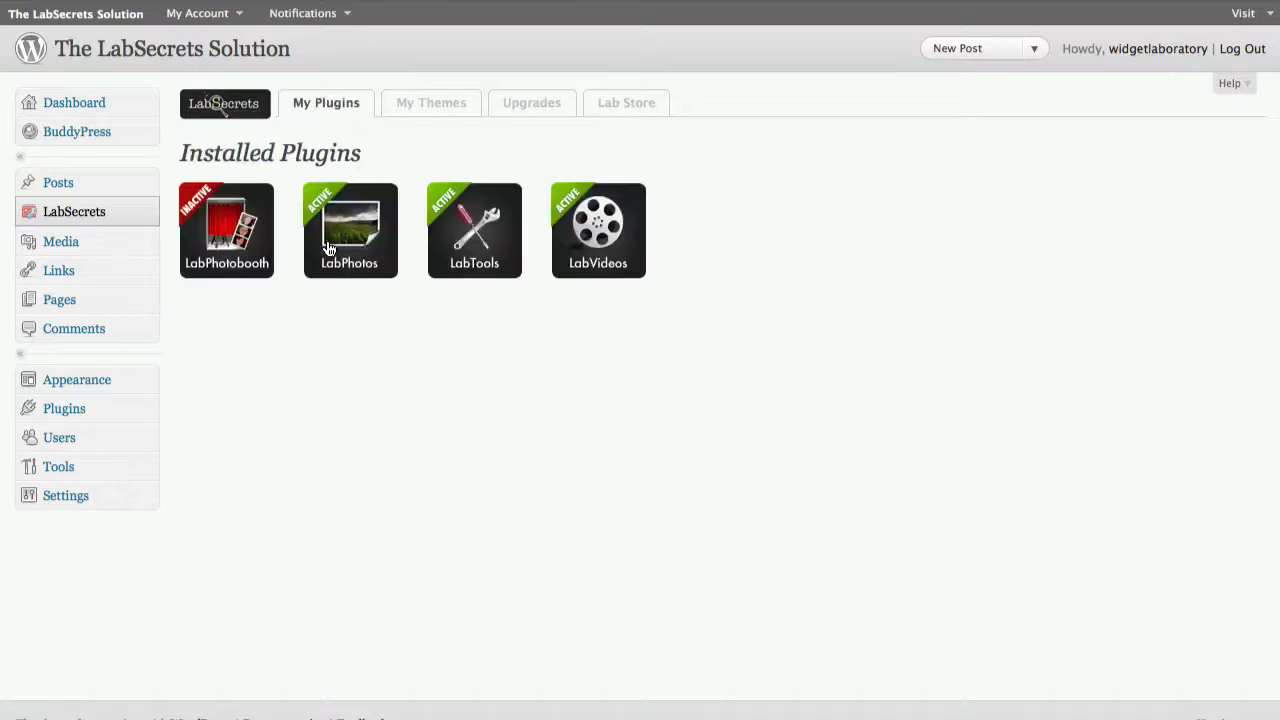
left_click(198, 205)
left_click(642, 102)
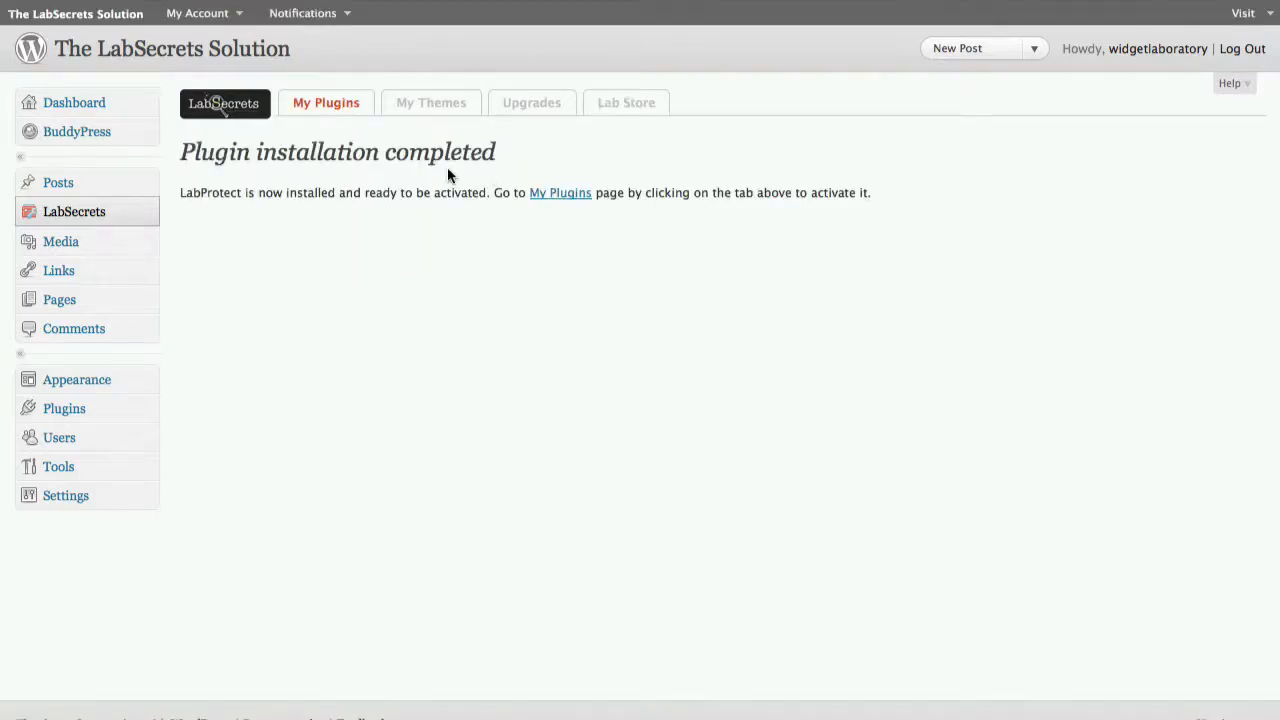
left_click(560, 192)
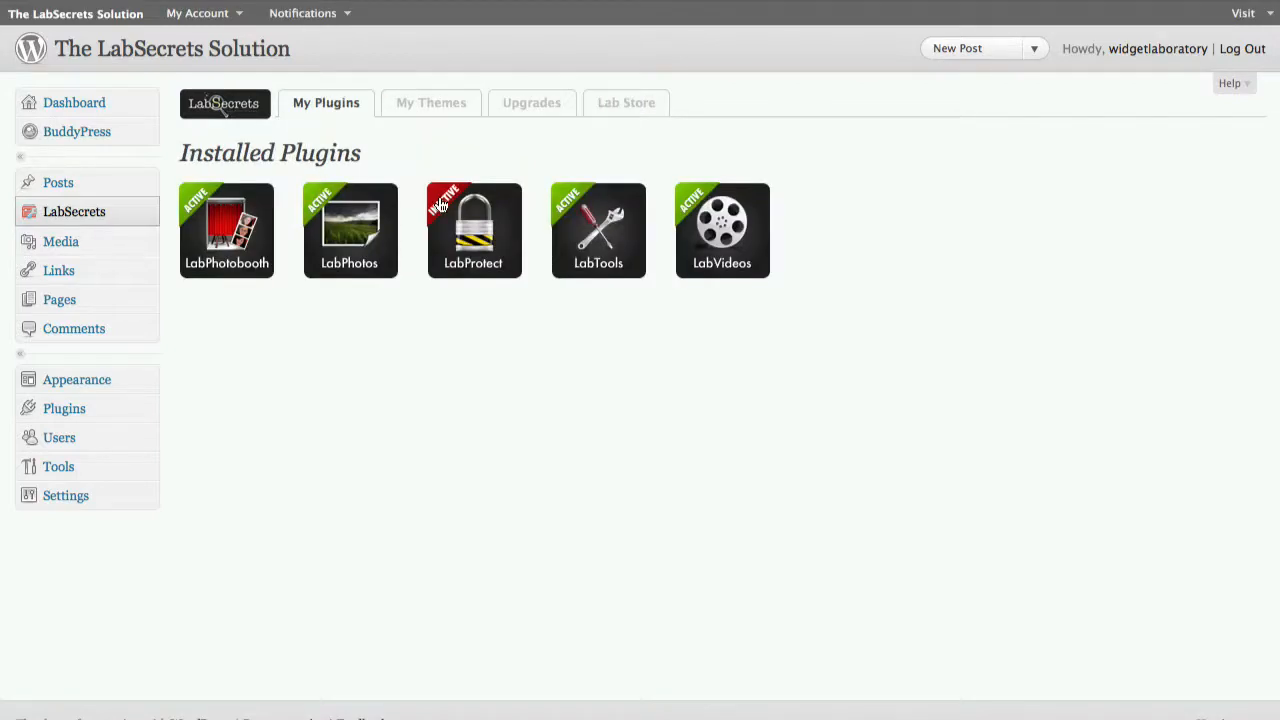
- Check the Lab Store for remaining plugins and themes, and view the installed LabSecrets themes
left_click(638, 110)
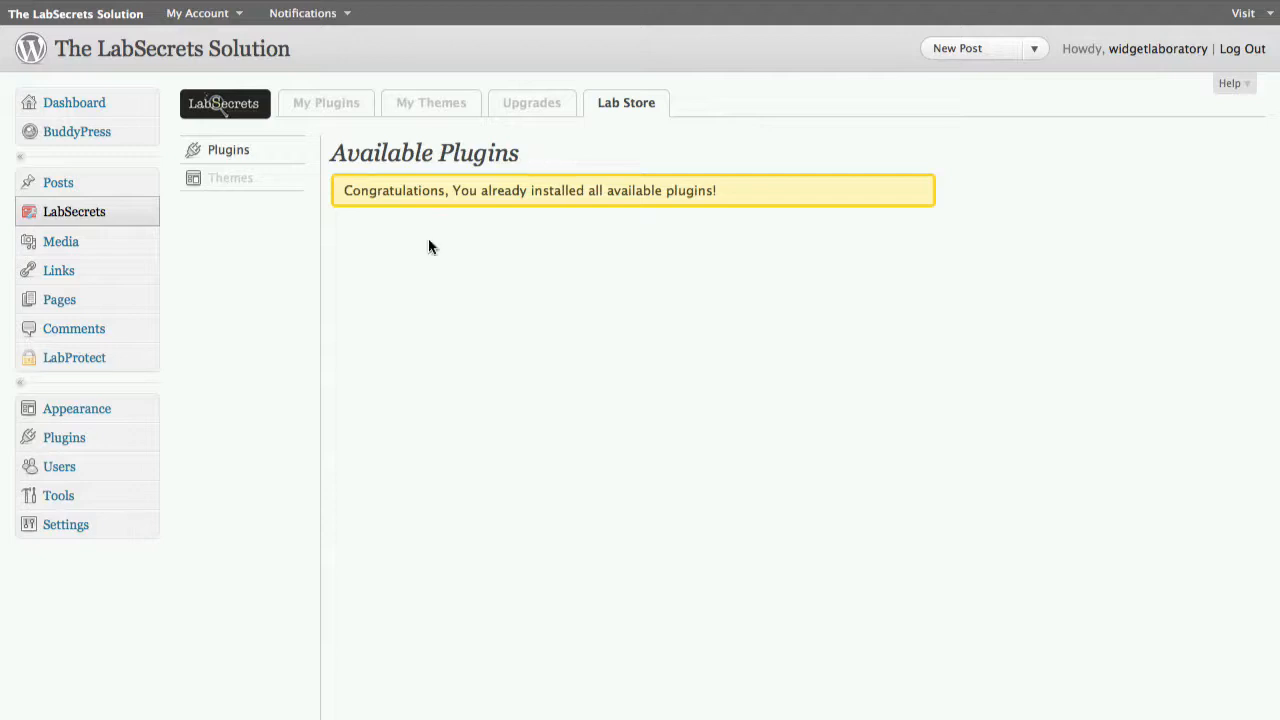
left_click(225, 181)
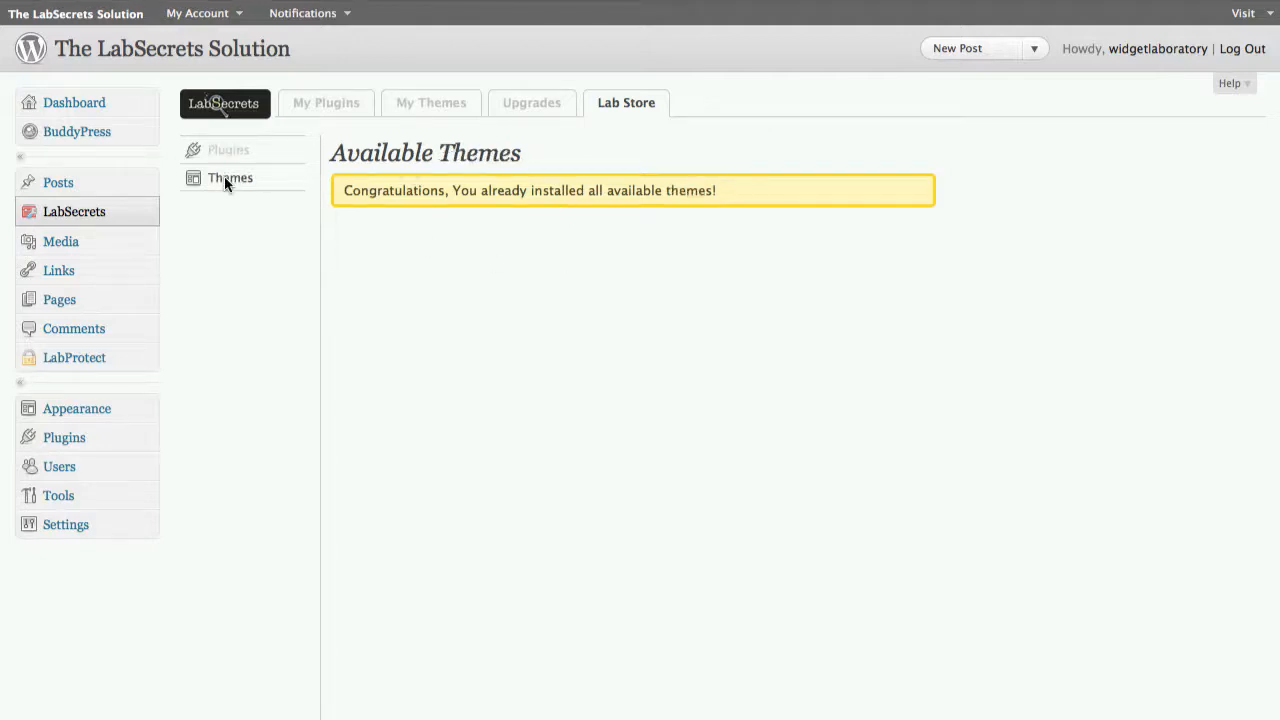
left_click(418, 105)
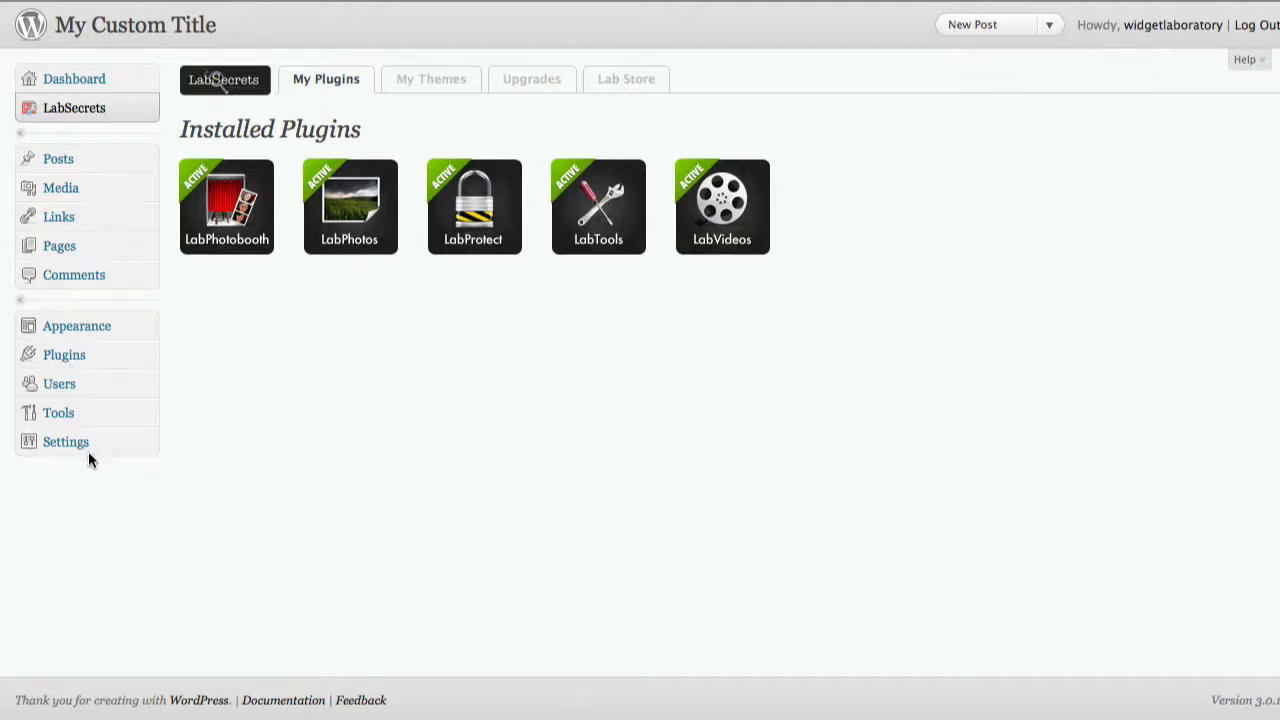
- Review the WordPress plugin list and search for new plugins with the term "buddypress"
left_click(62, 355)
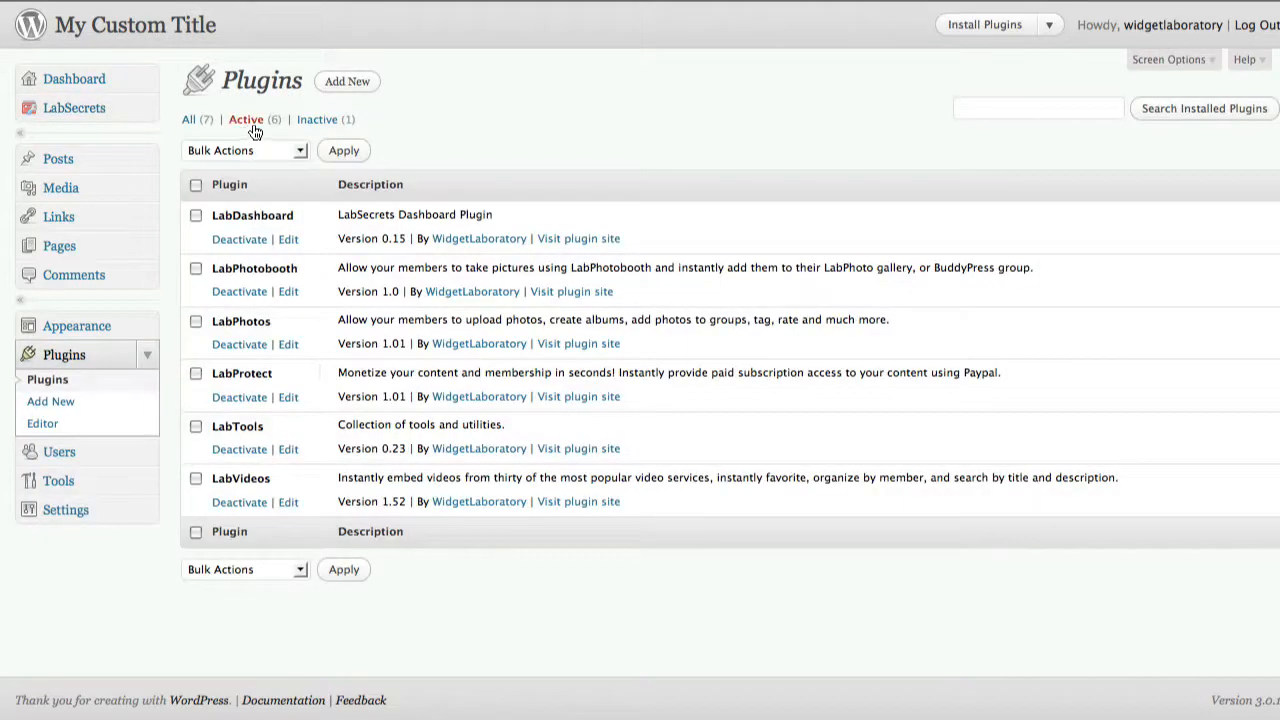
left_click(337, 87)
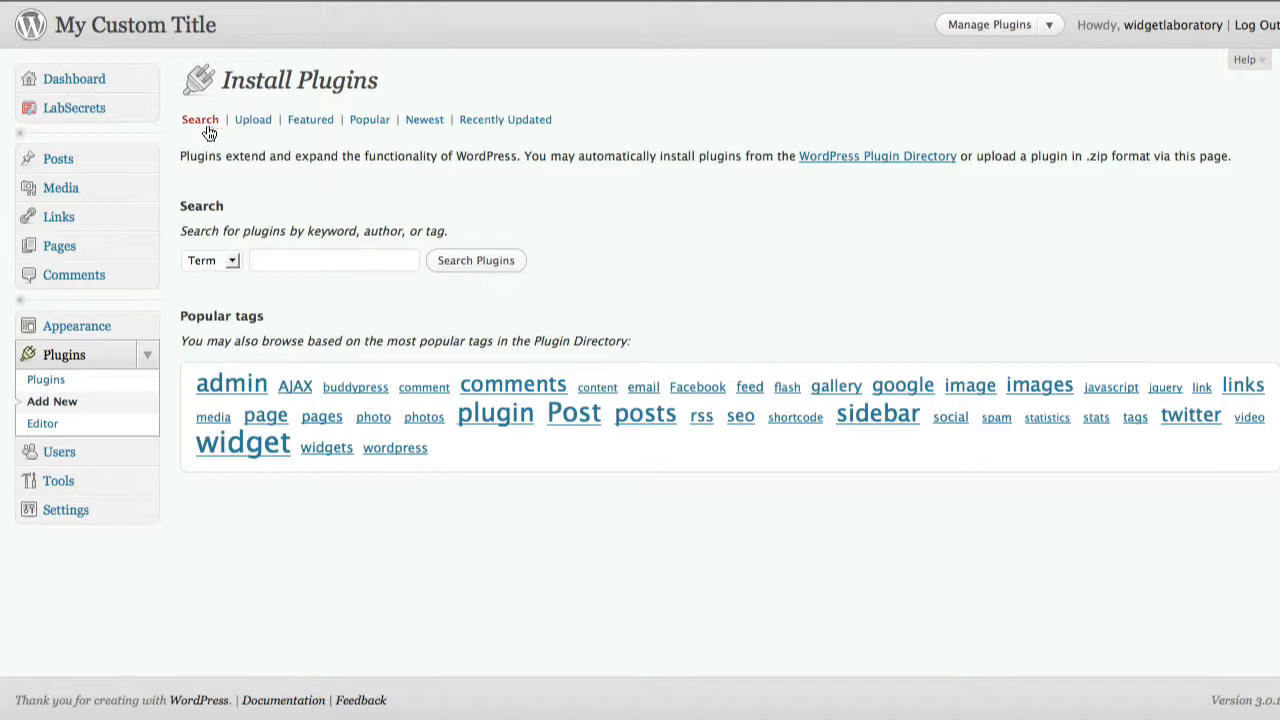
type("buddypress")
key("Return")
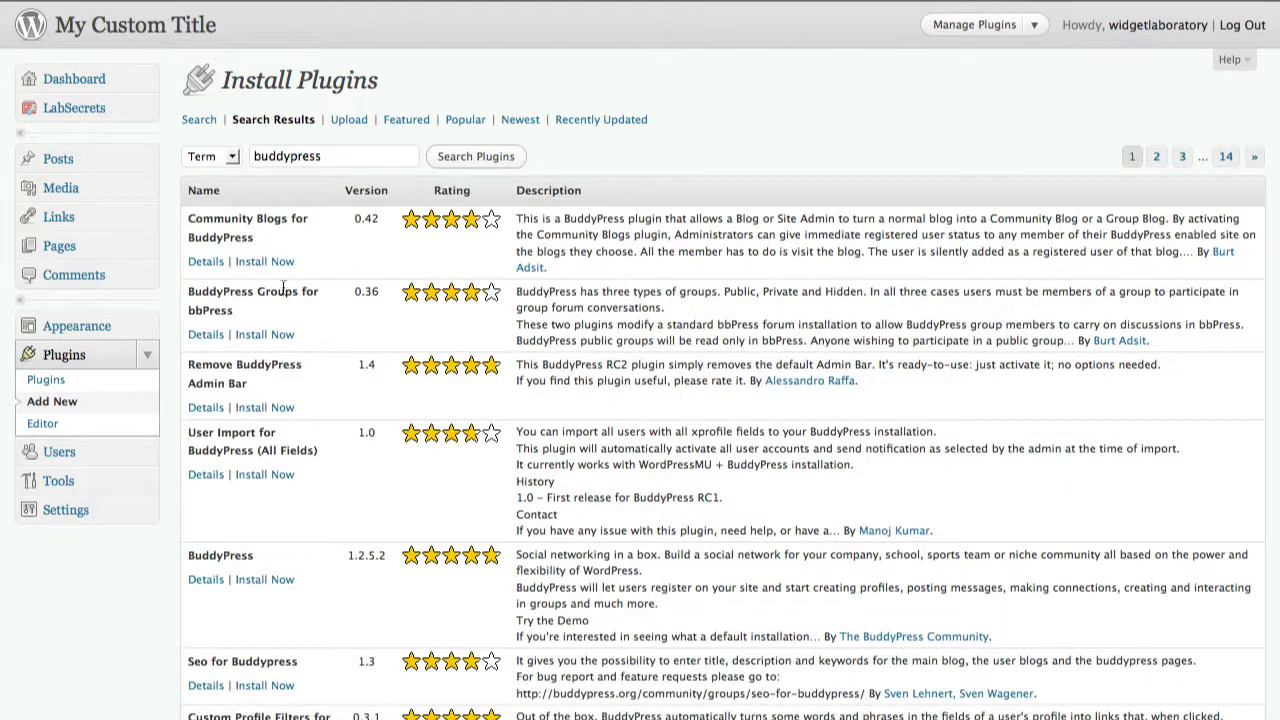
- Install and activate the BuddyPress 1.2.5.2 plugin from the search results, and collapse the Plugins and Settings submenus
scroll(280, 280, "down", 3)
left_click_drag(262, 269, 177, 264)
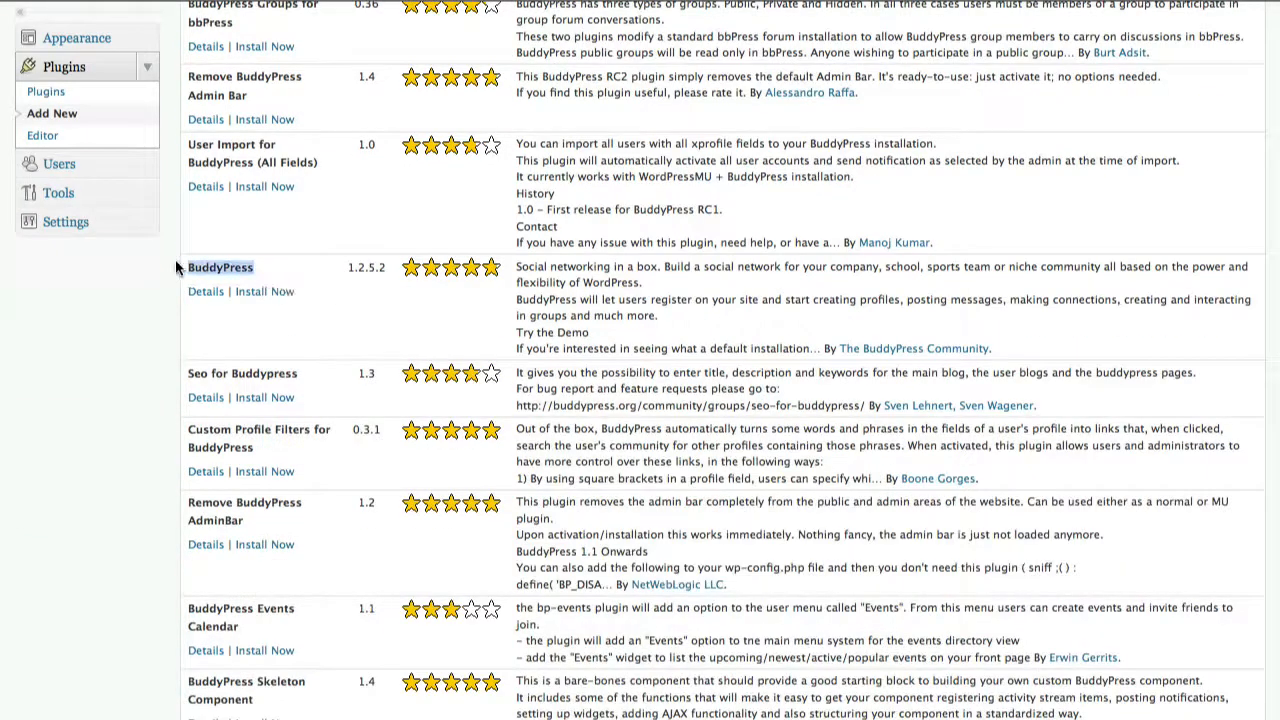
left_click(274, 344)
left_click(264, 293)
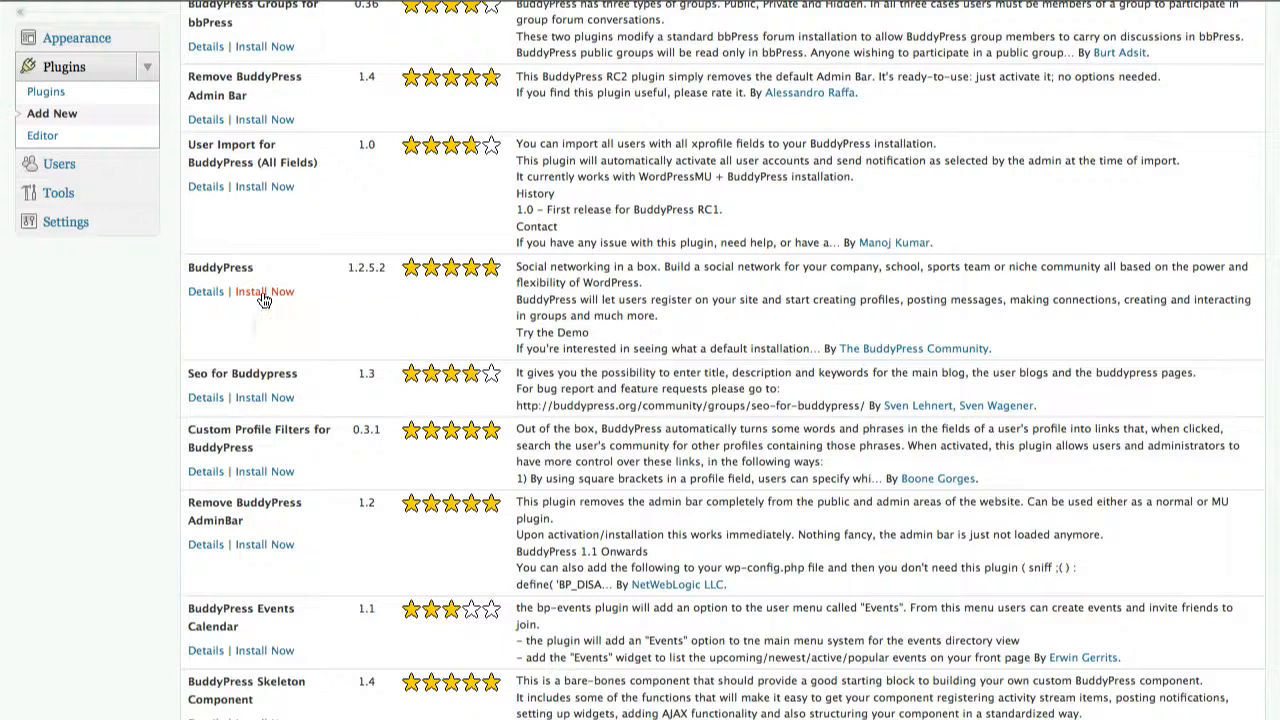
left_click(800, 18)
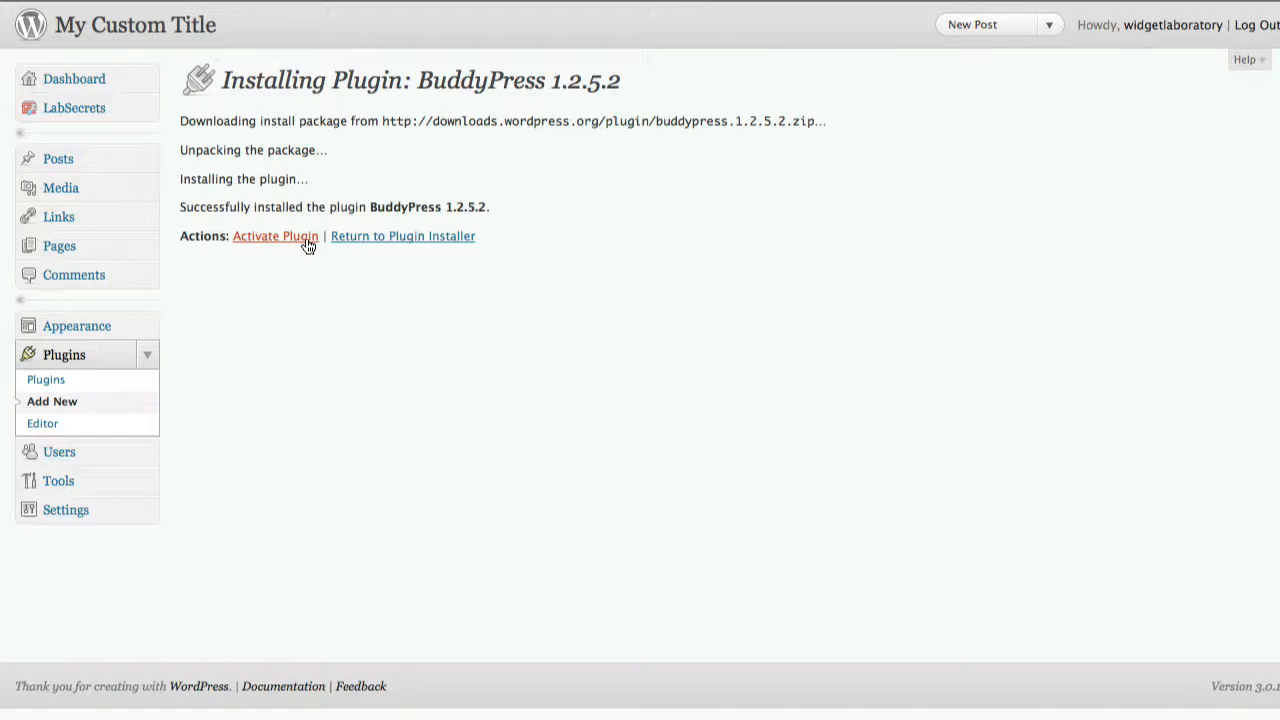
left_click(300, 237)
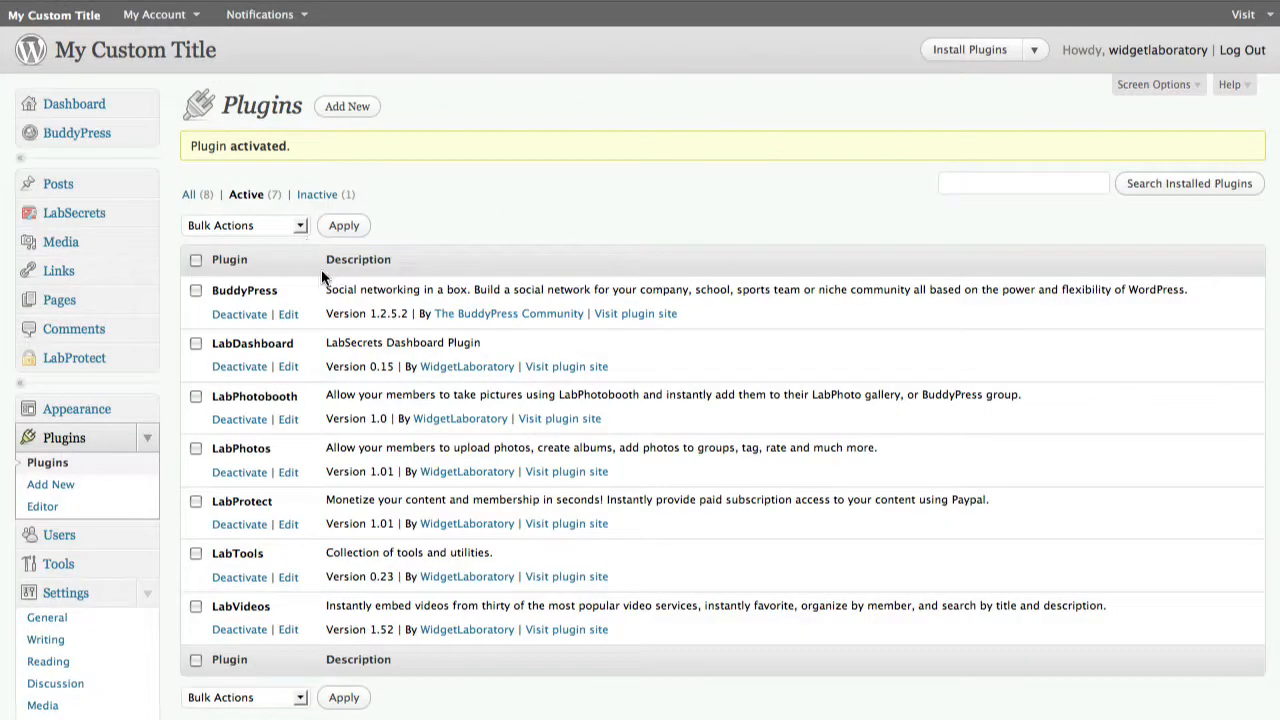
left_click(143, 437)
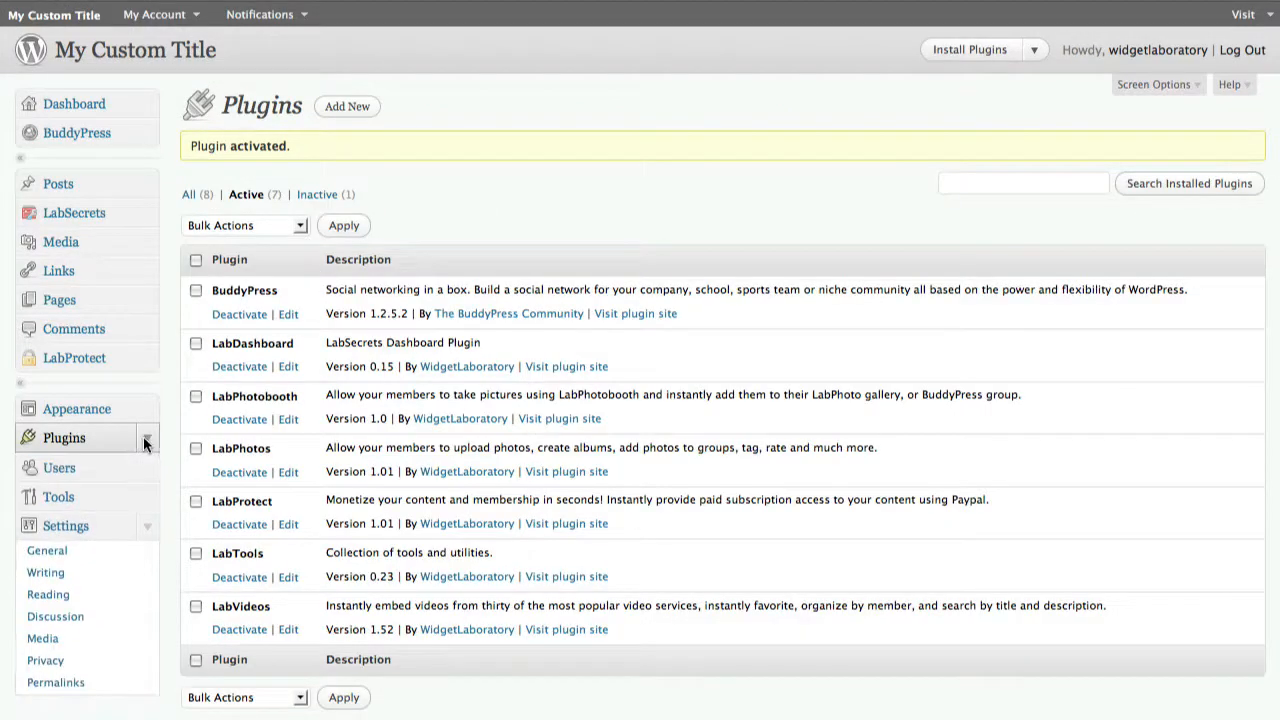
left_click(144, 531)
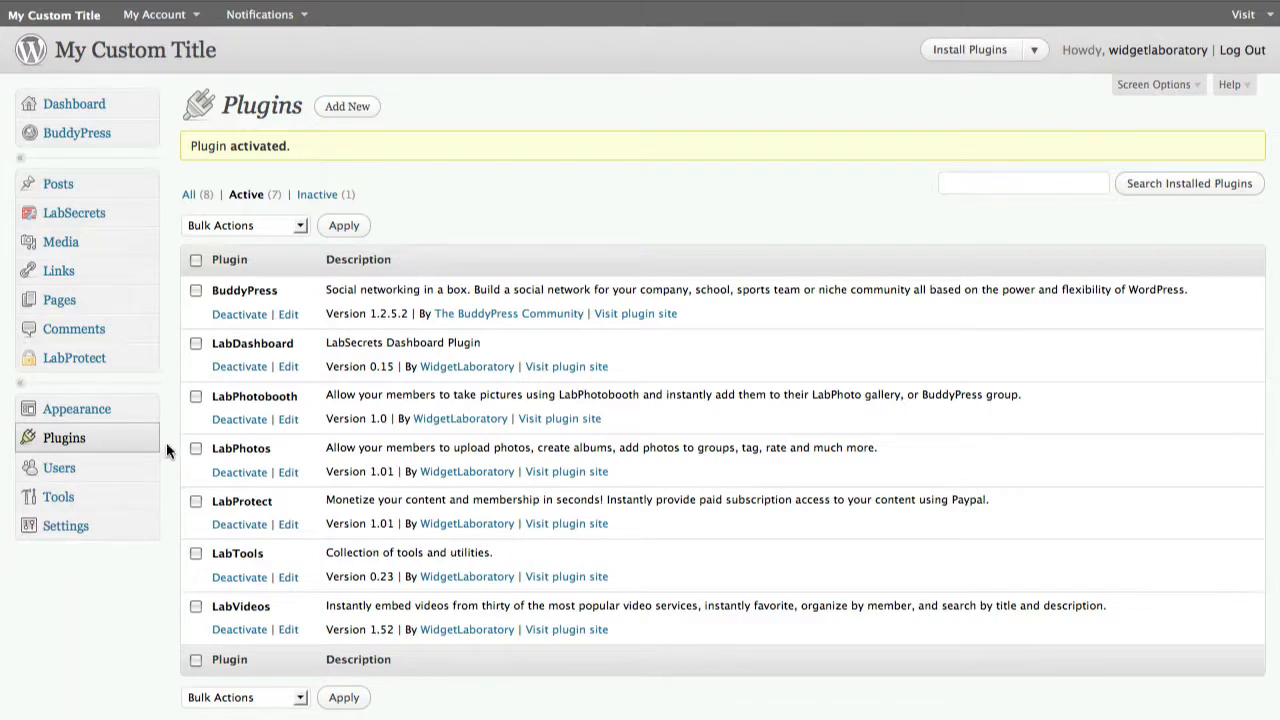
- Set up a new bbPress installation for the BuddyPress forums, and review the BuddyPress general settings
left_click(144, 134)
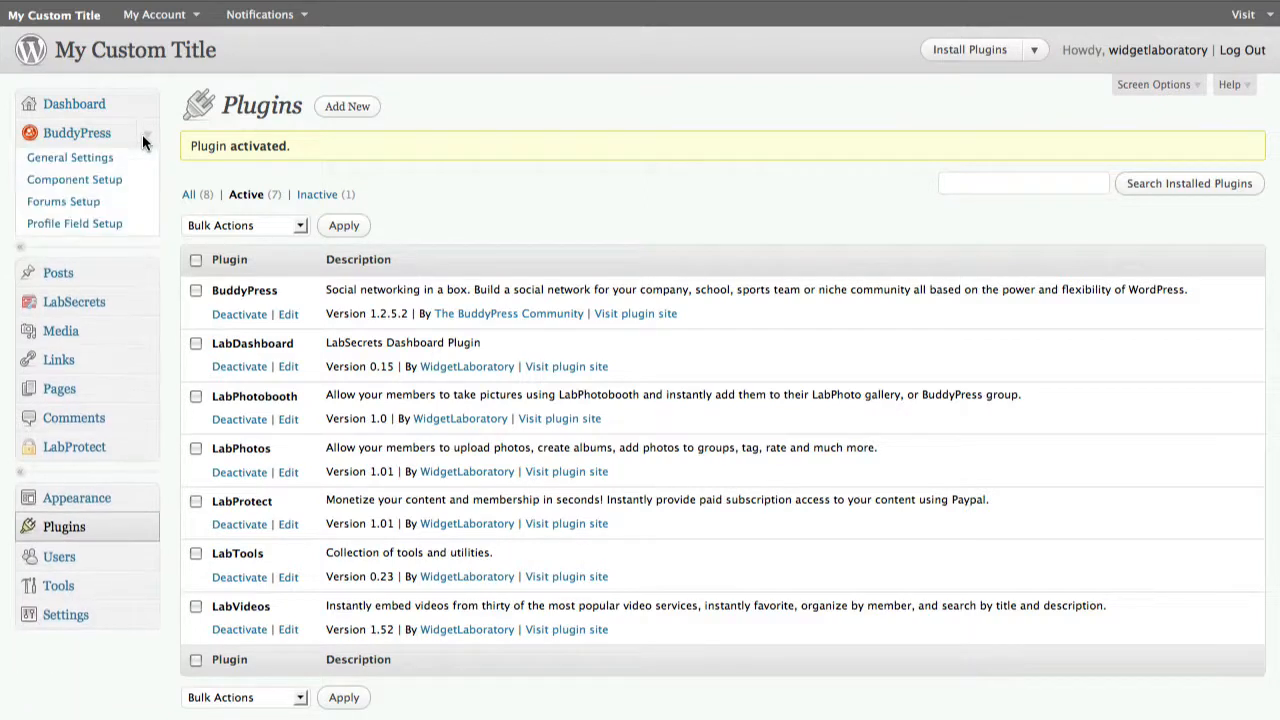
left_click(97, 203)
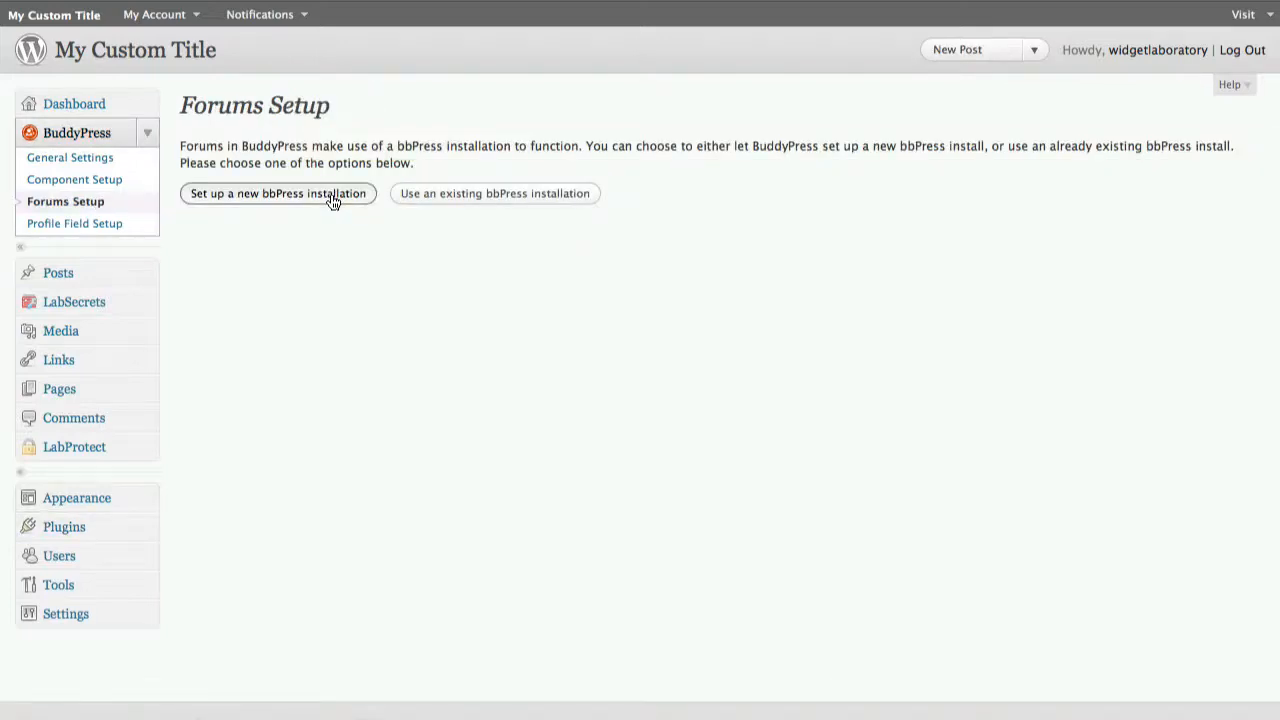
left_click(330, 196)
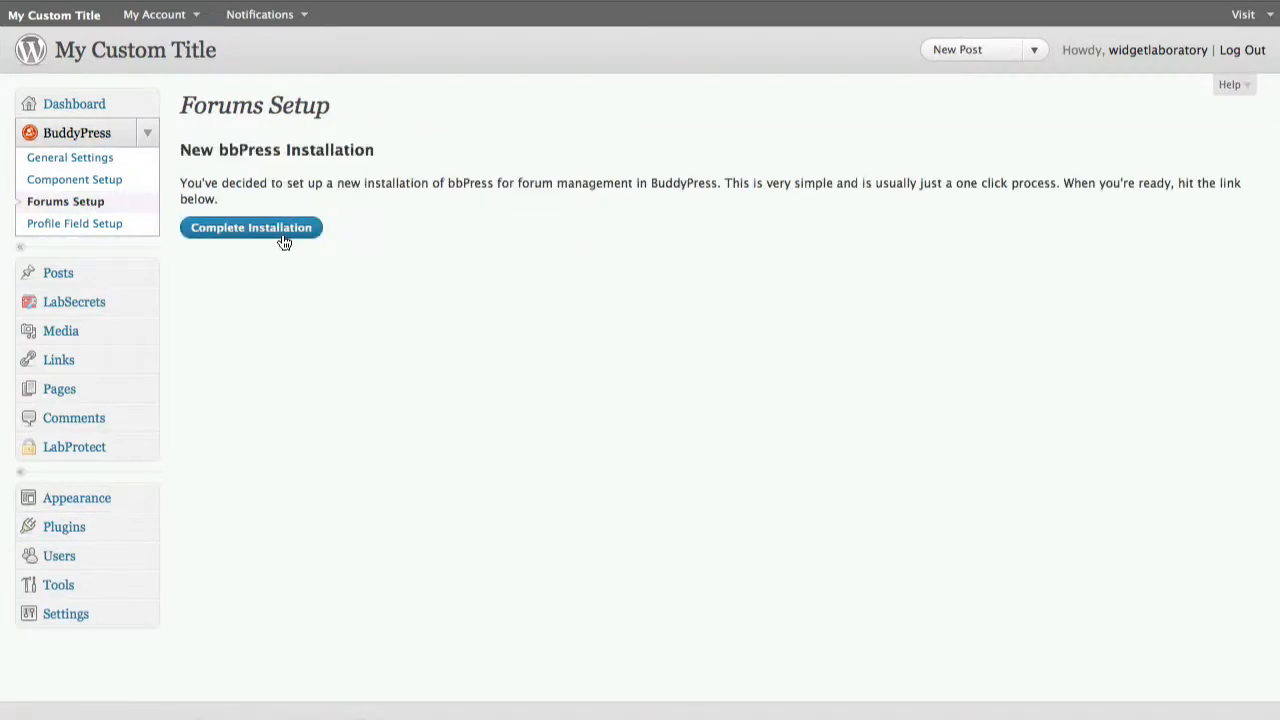
left_click(280, 232)
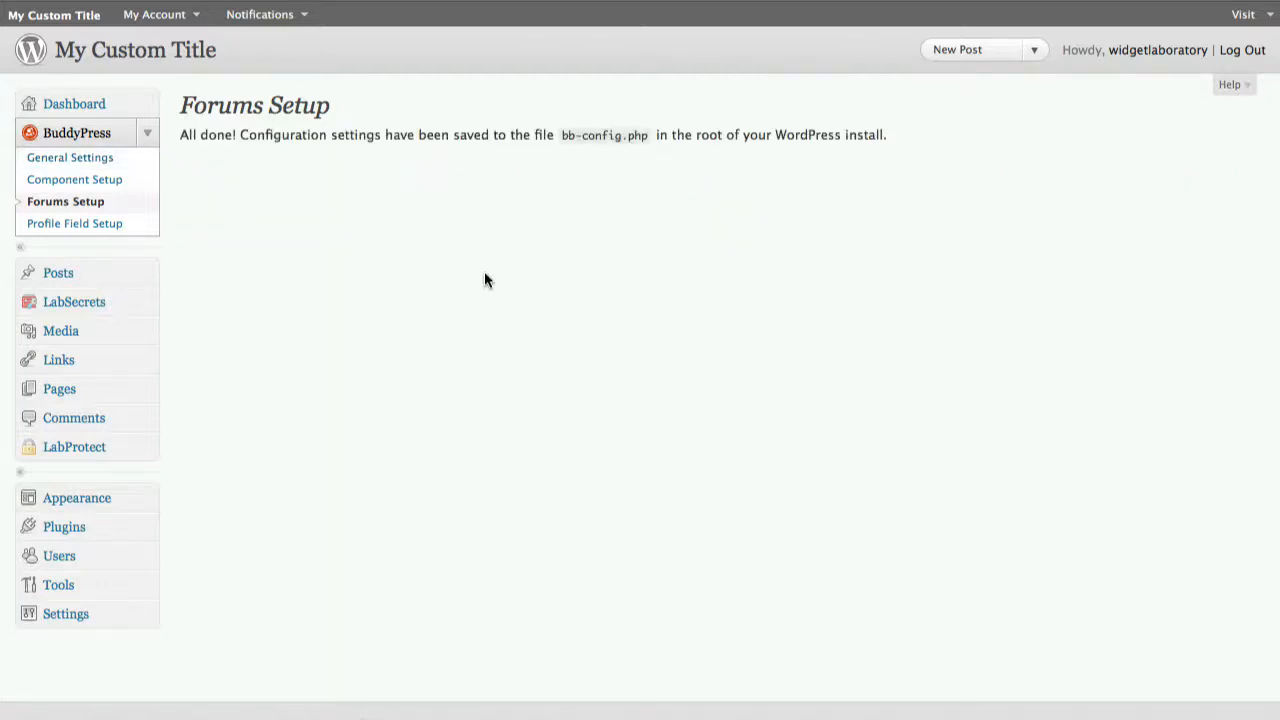
scroll(484, 280, "down", 4)
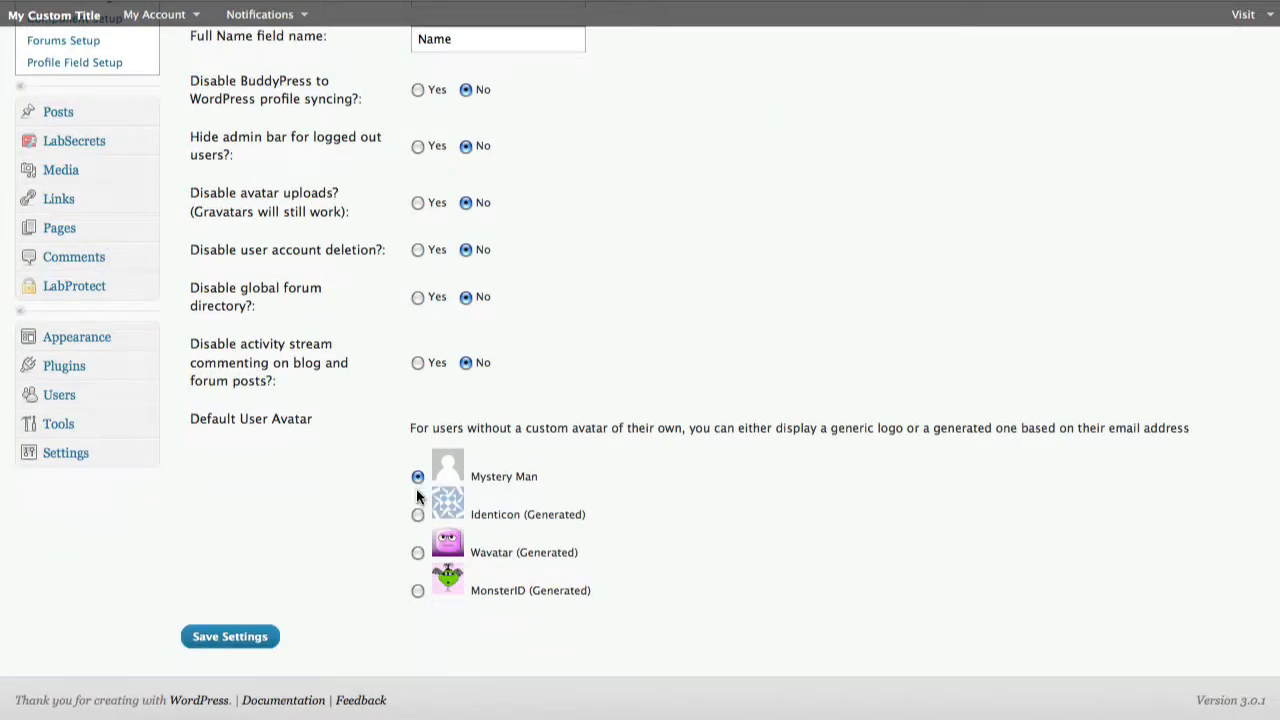
scroll(423, 457, "up", 3)
scroll(575, 316, "down", 2)
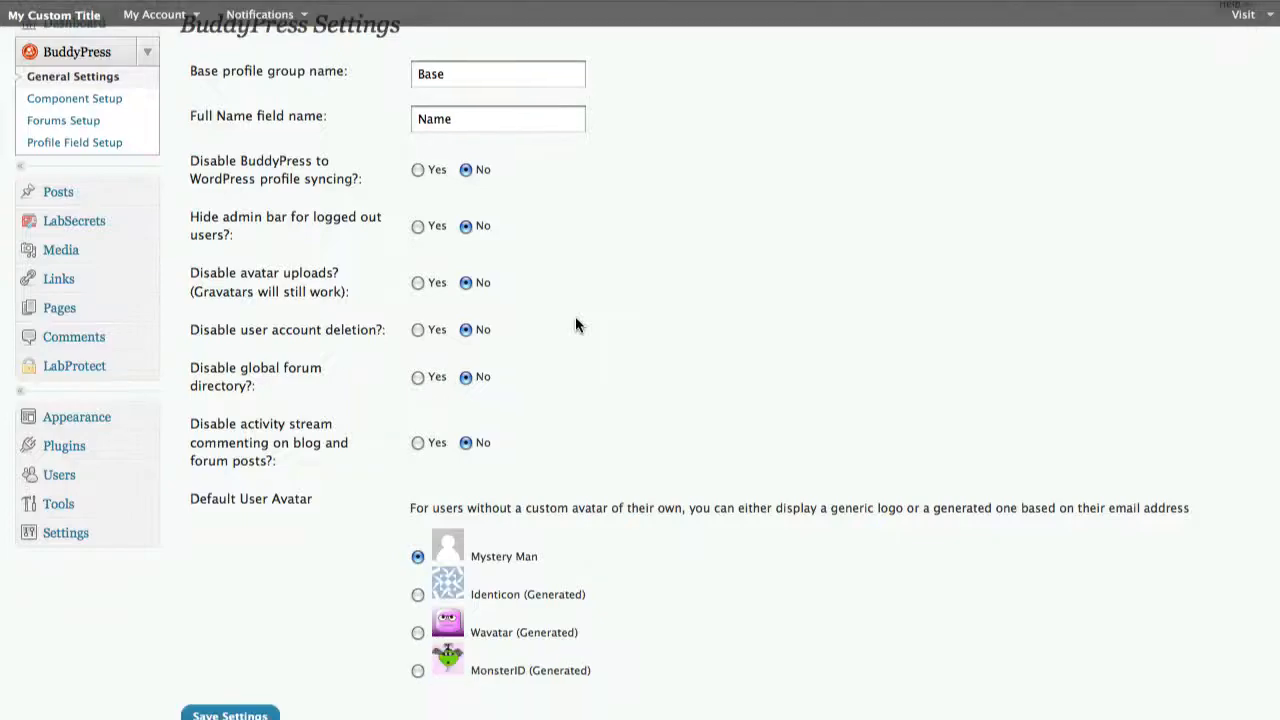
left_click(142, 52)
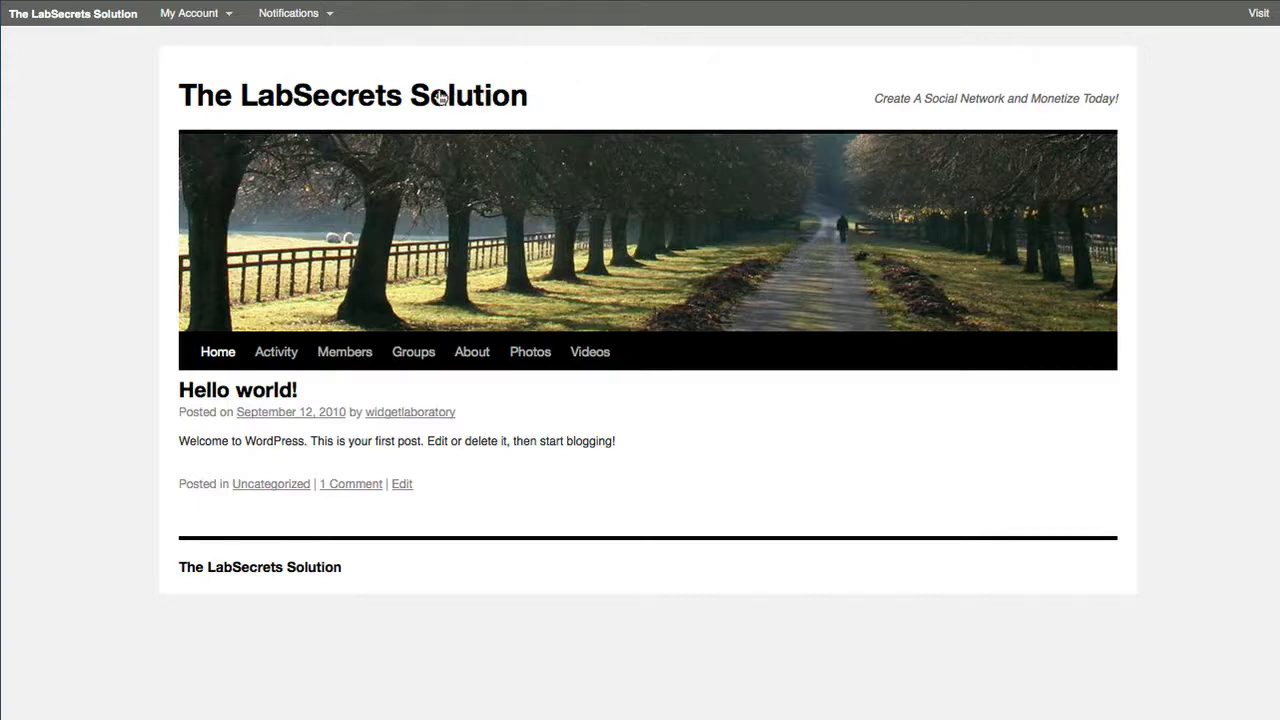
- Set the site title to "My Custom Title" and the tagline to "My Custom Tagline", and save the general settings
left_click(382, 1)
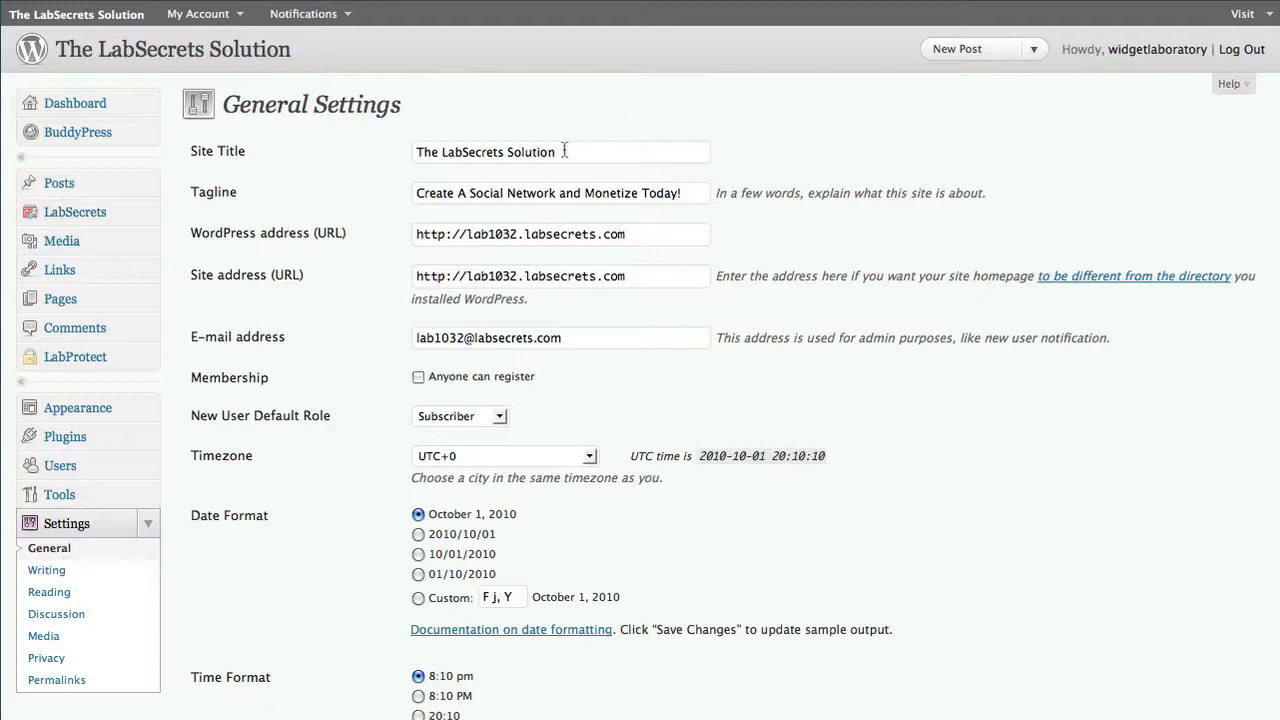
left_click_drag(565, 151, 372, 151)
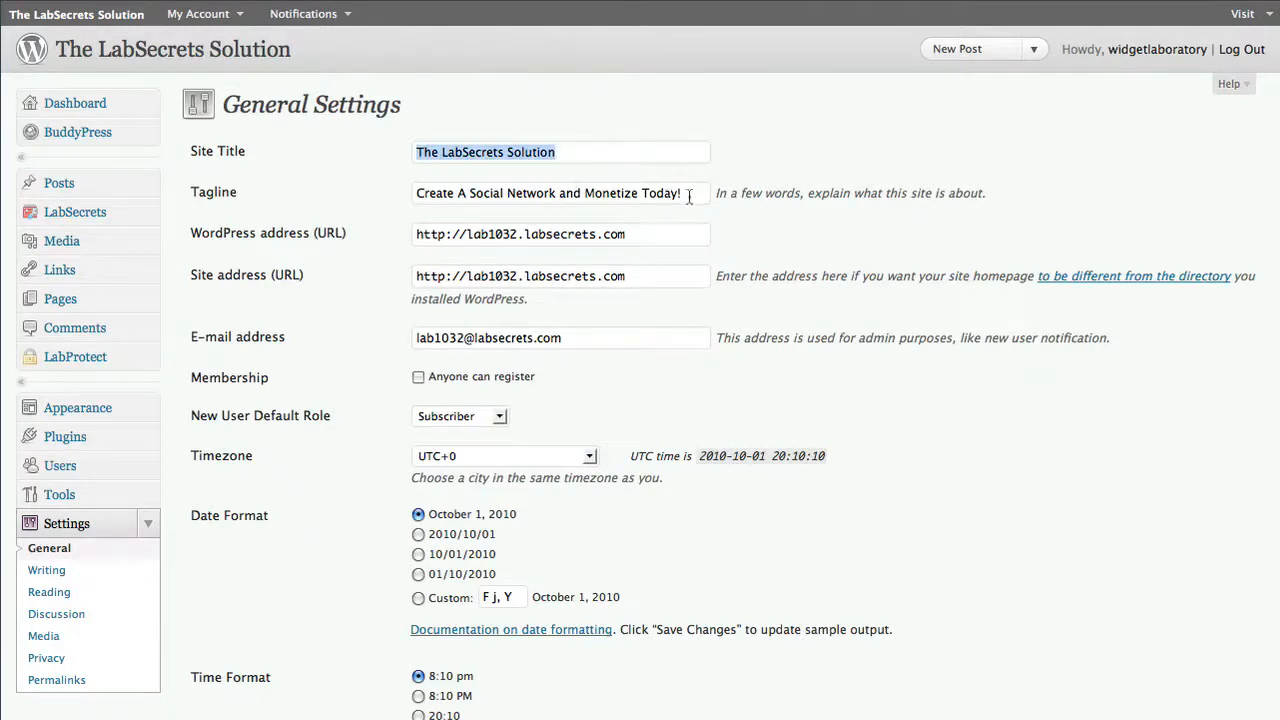
left_click_drag(689, 196, 408, 192)
left_click_drag(575, 152, 351, 130)
type("My Custom Title")
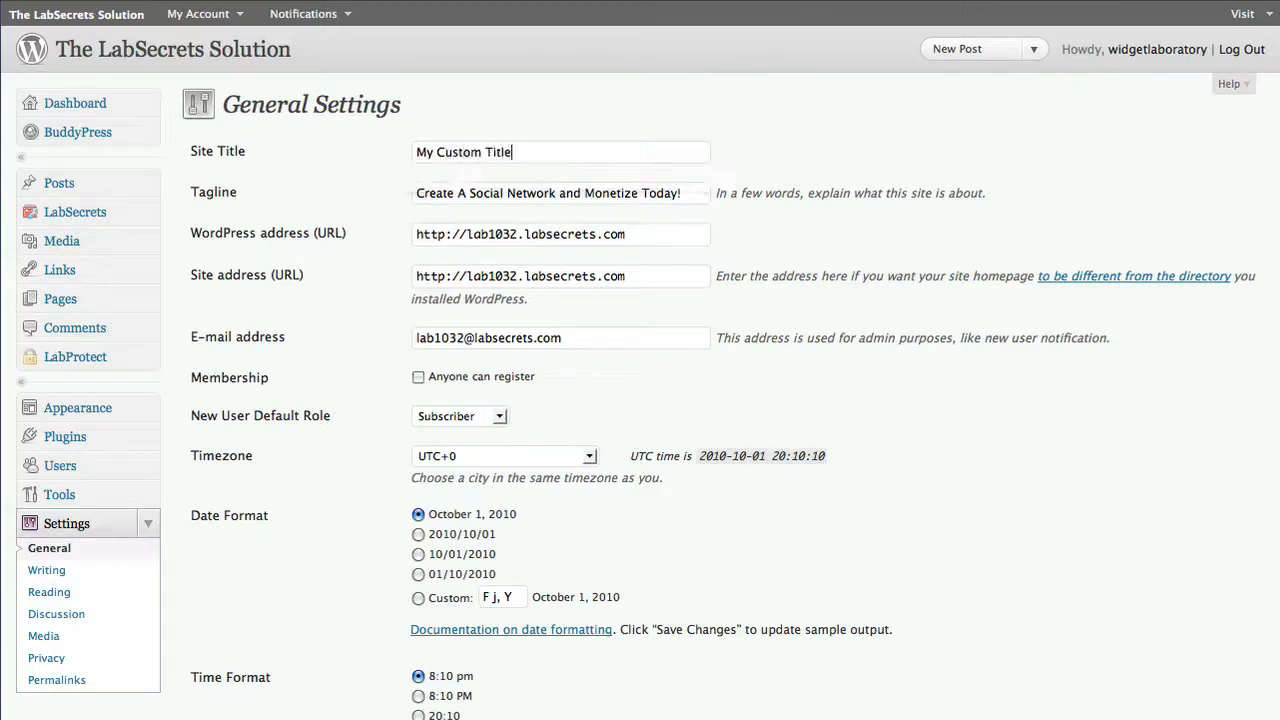
key("Tab")
type("My Custom Tagline")
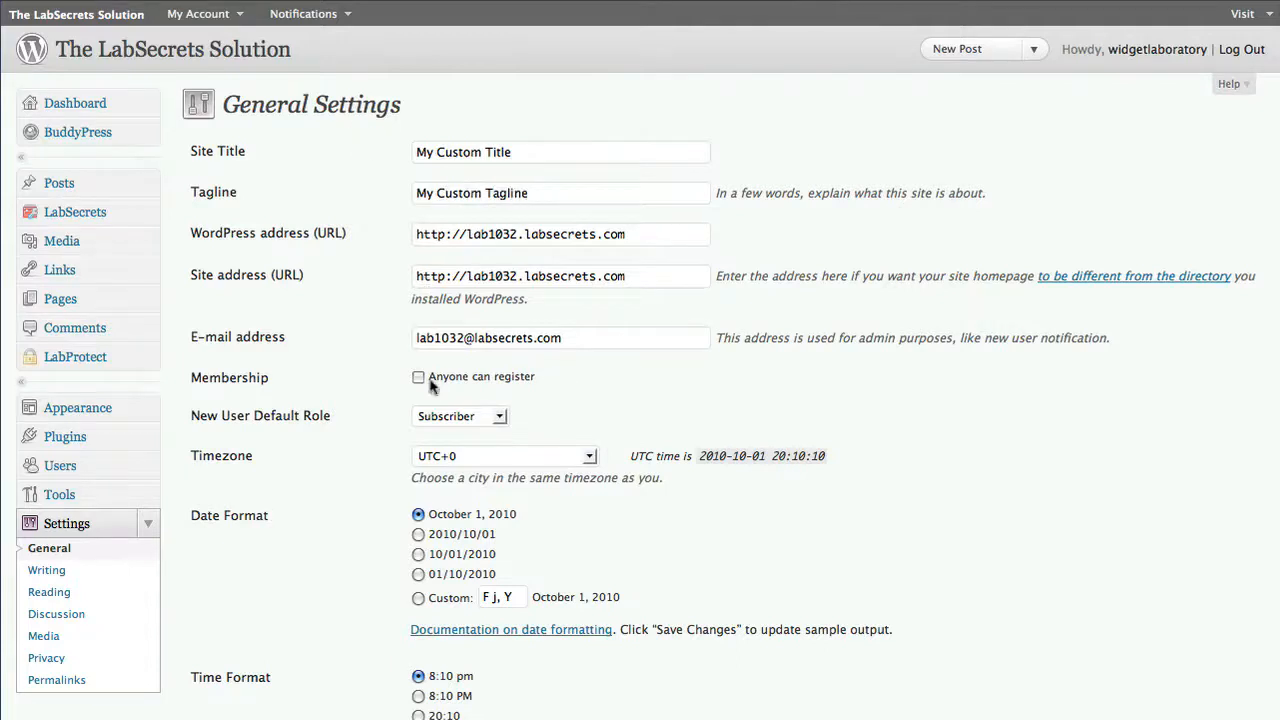
scroll(434, 389, "down", 5)
left_click(247, 648)
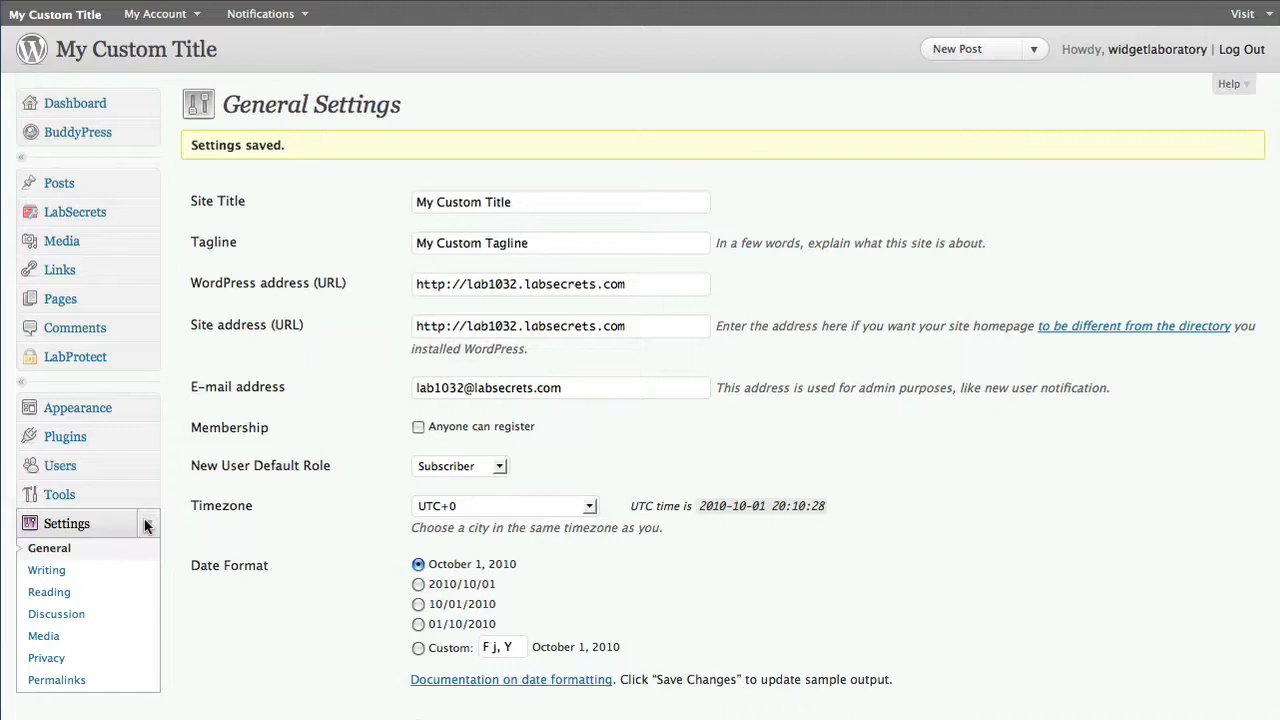
left_click(145, 525)
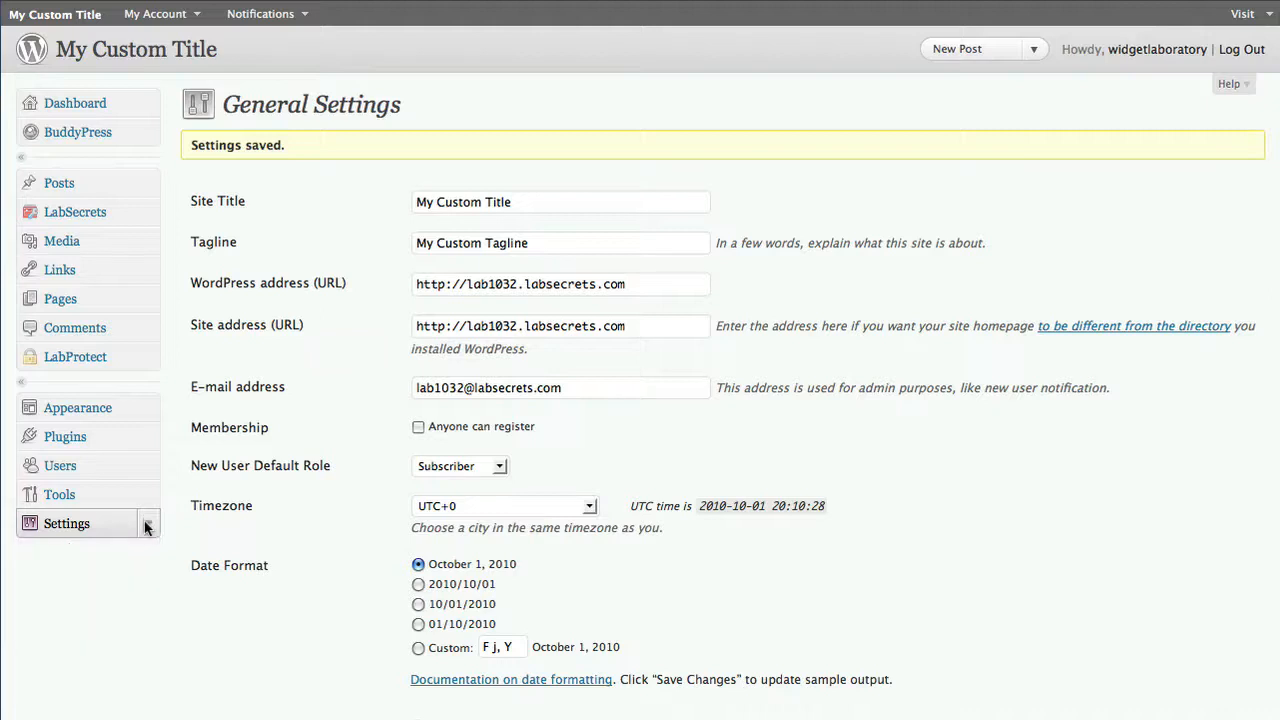
- Create a custom navigation menu named "Main Menu" in the theme's menu settings
left_click(95, 410)
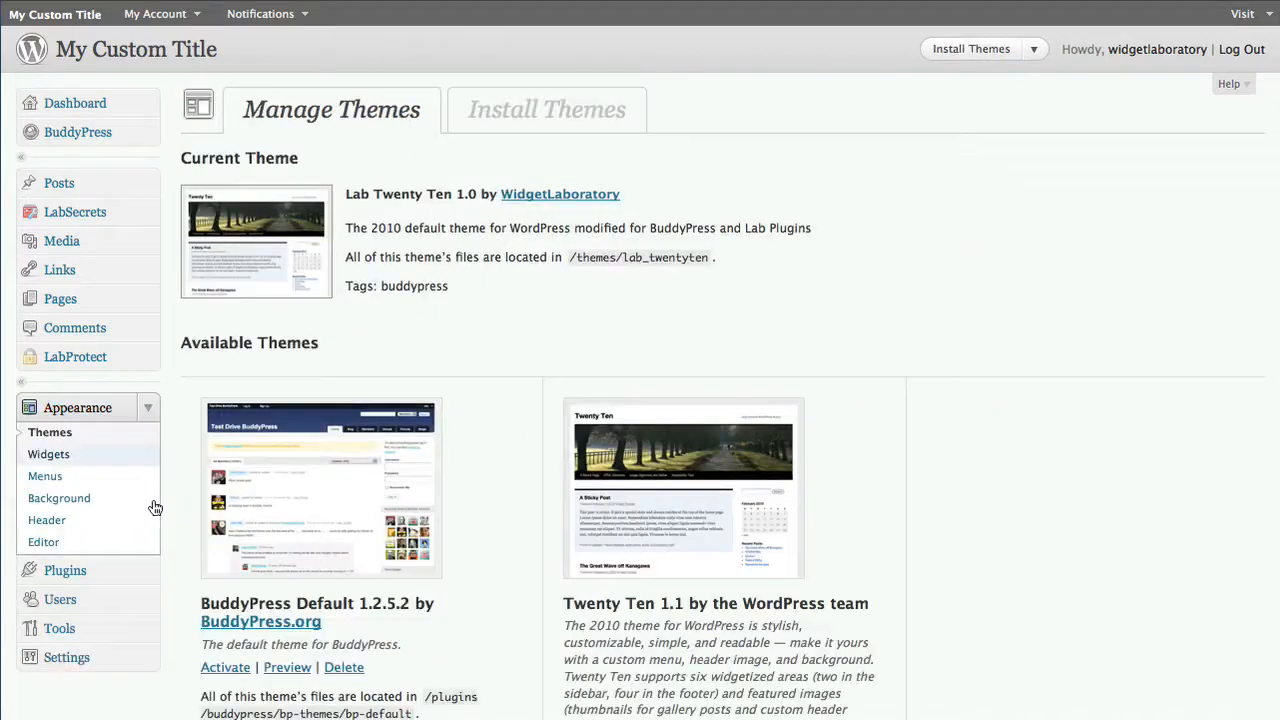
left_click(37, 475)
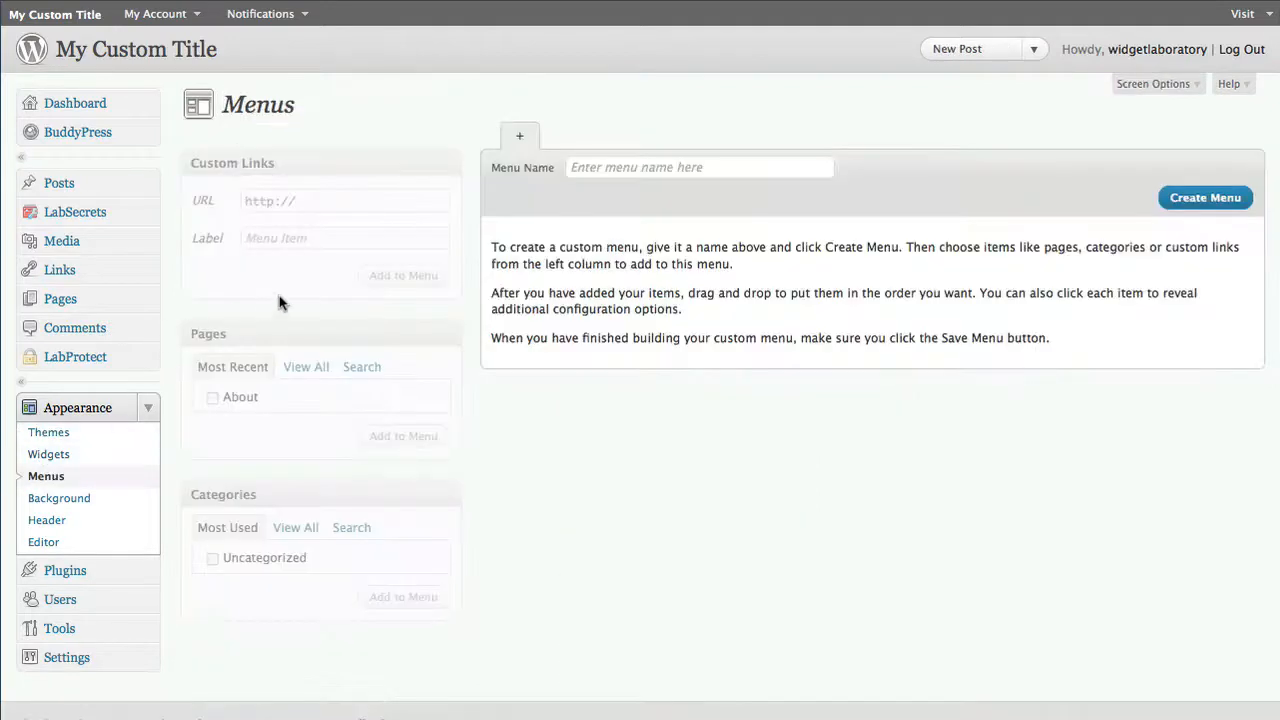
left_click(599, 168)
type("Main Menu")
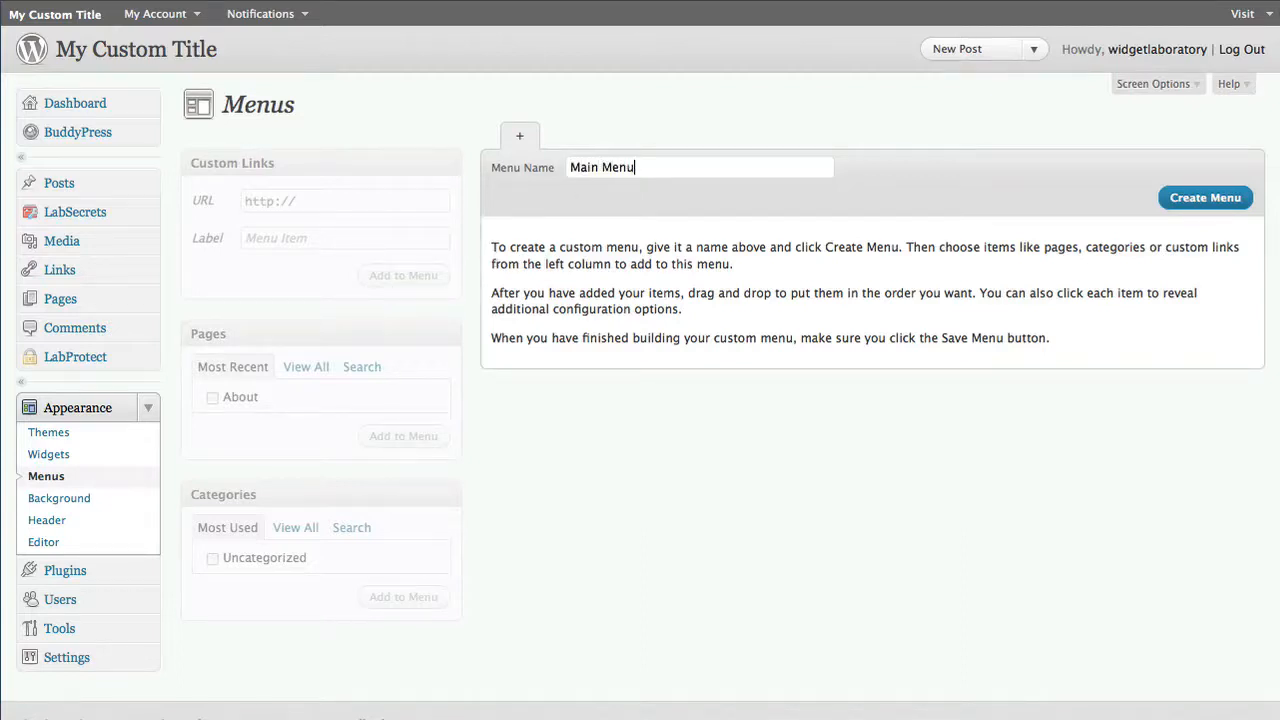
left_click(1190, 197)
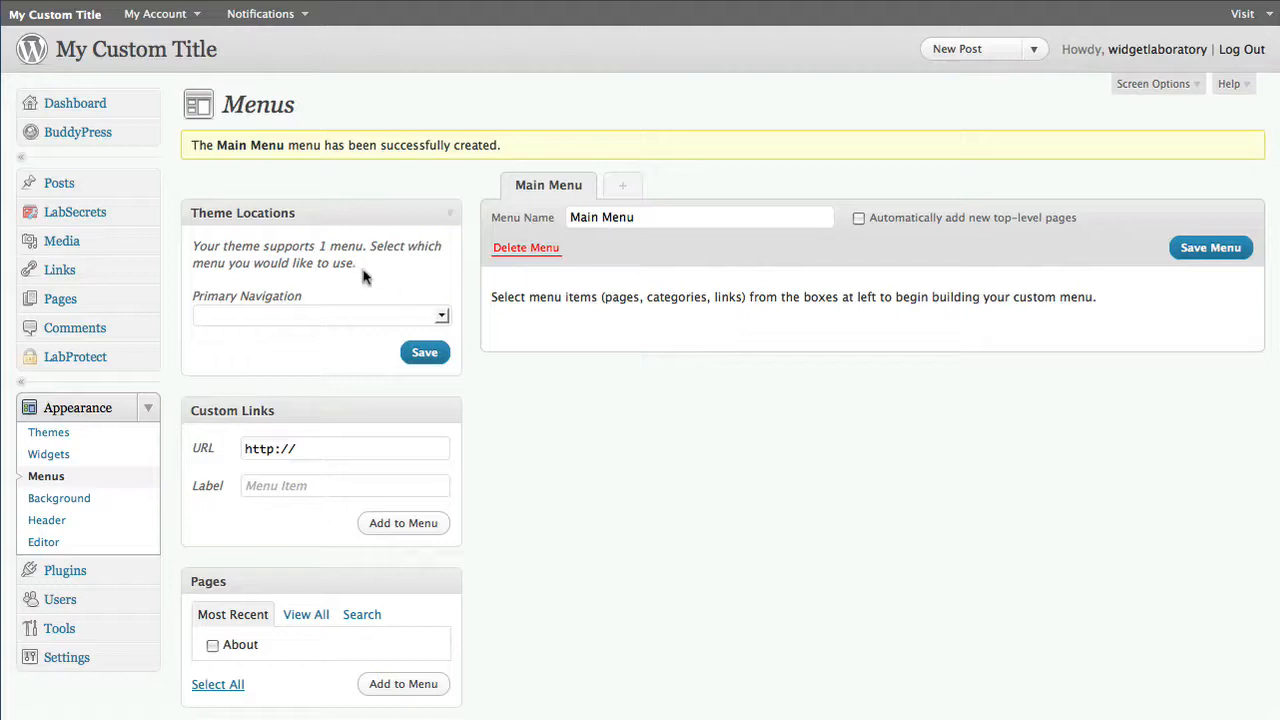
- Assign Main Menu as the theme's Primary Navigation, save it, and reload the live site to check its navigation bar
left_click(292, 316)
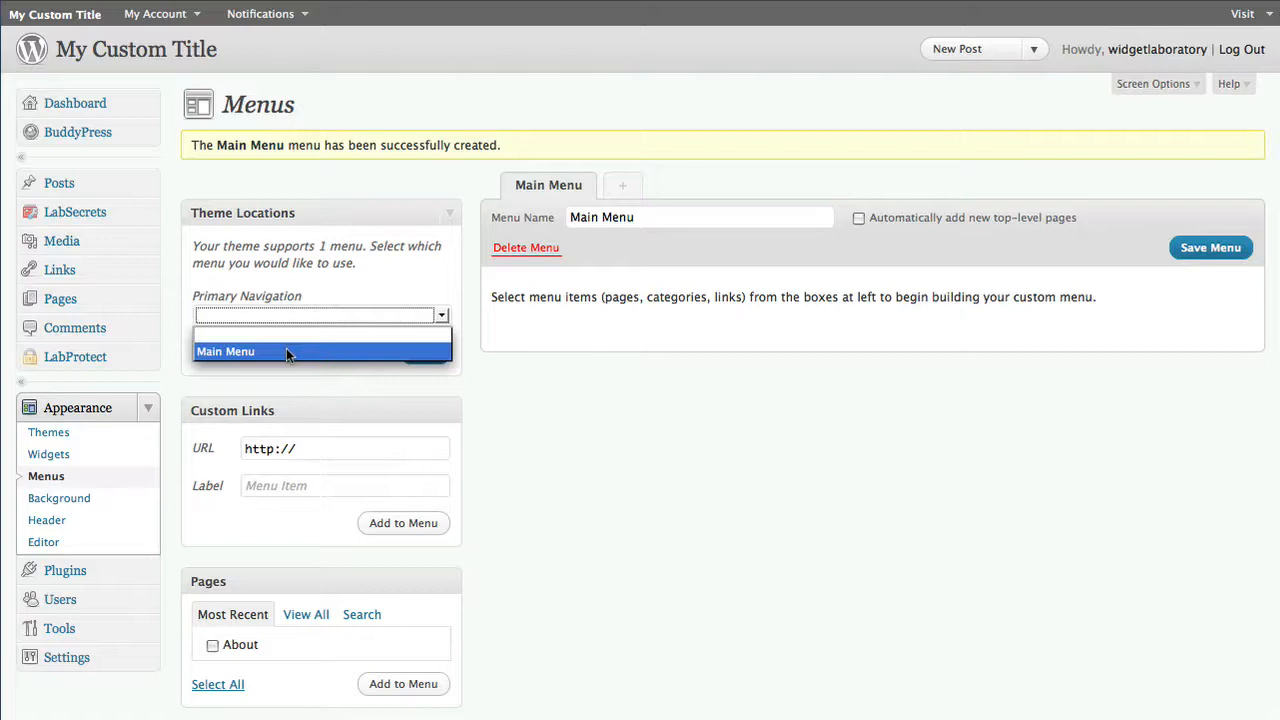
left_click(286, 351)
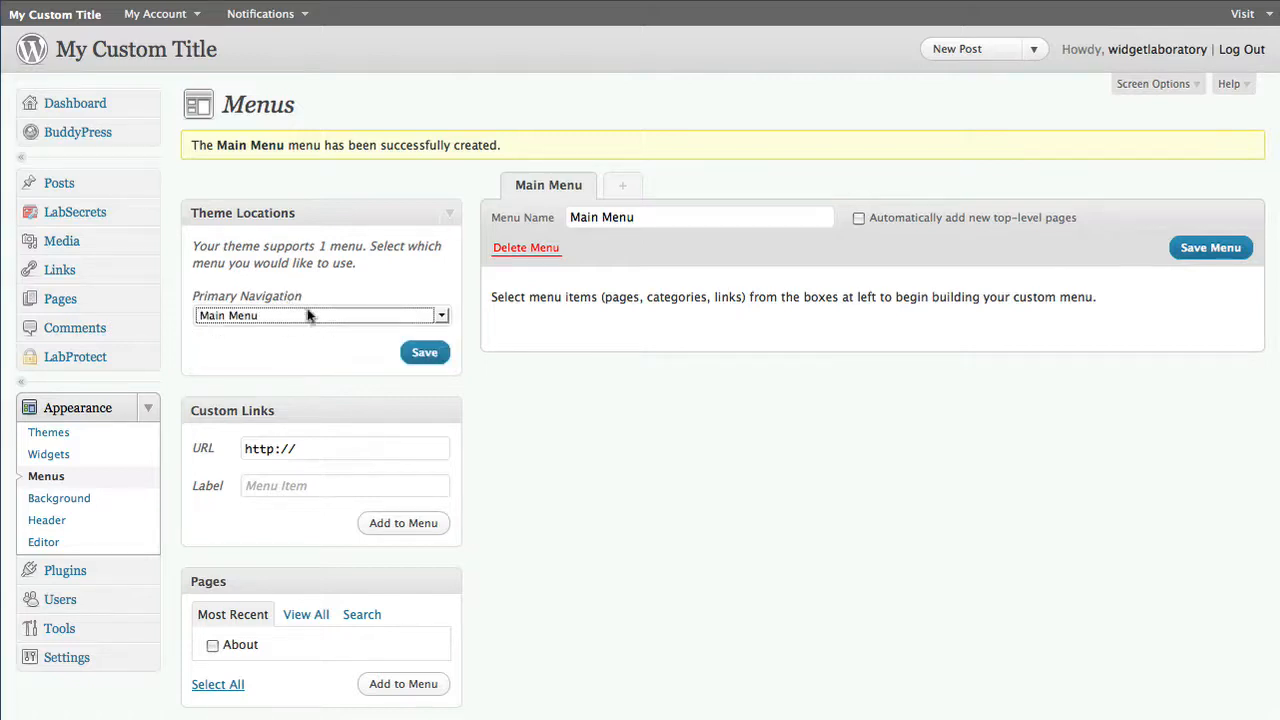
left_click(422, 353)
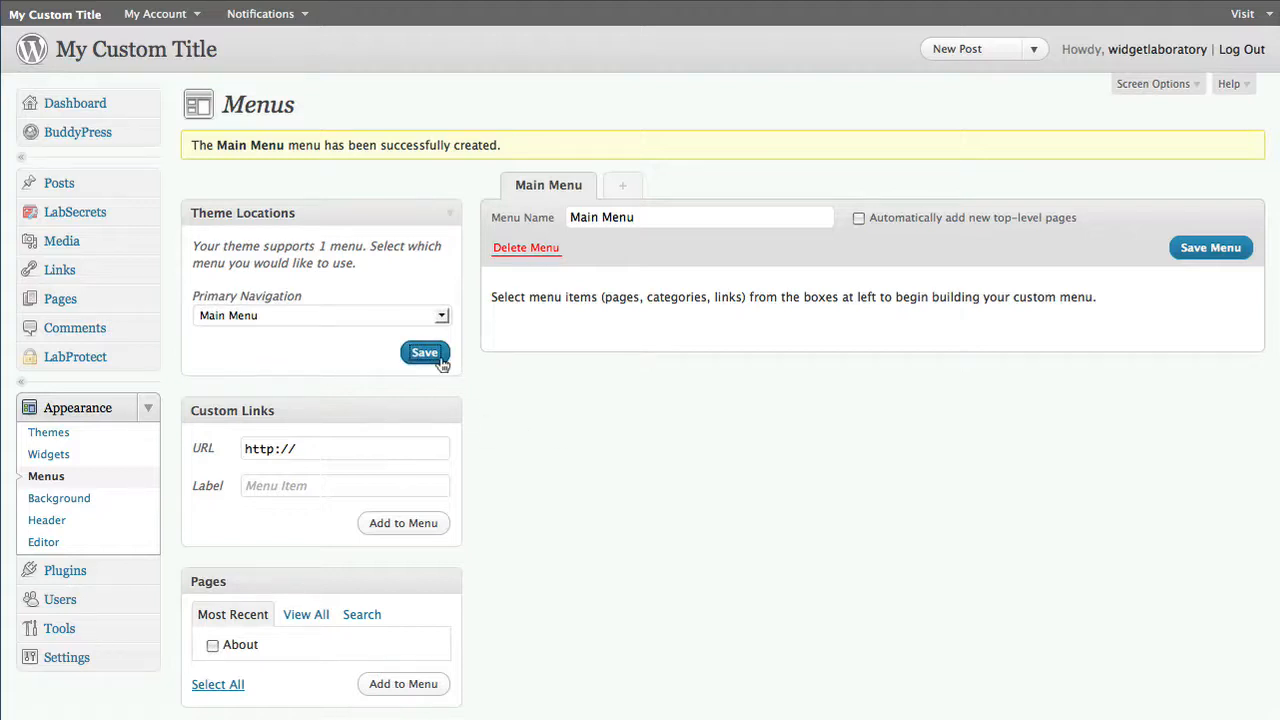
scroll(883, 383, "down", 5)
scroll(870, 366, "up", 5)
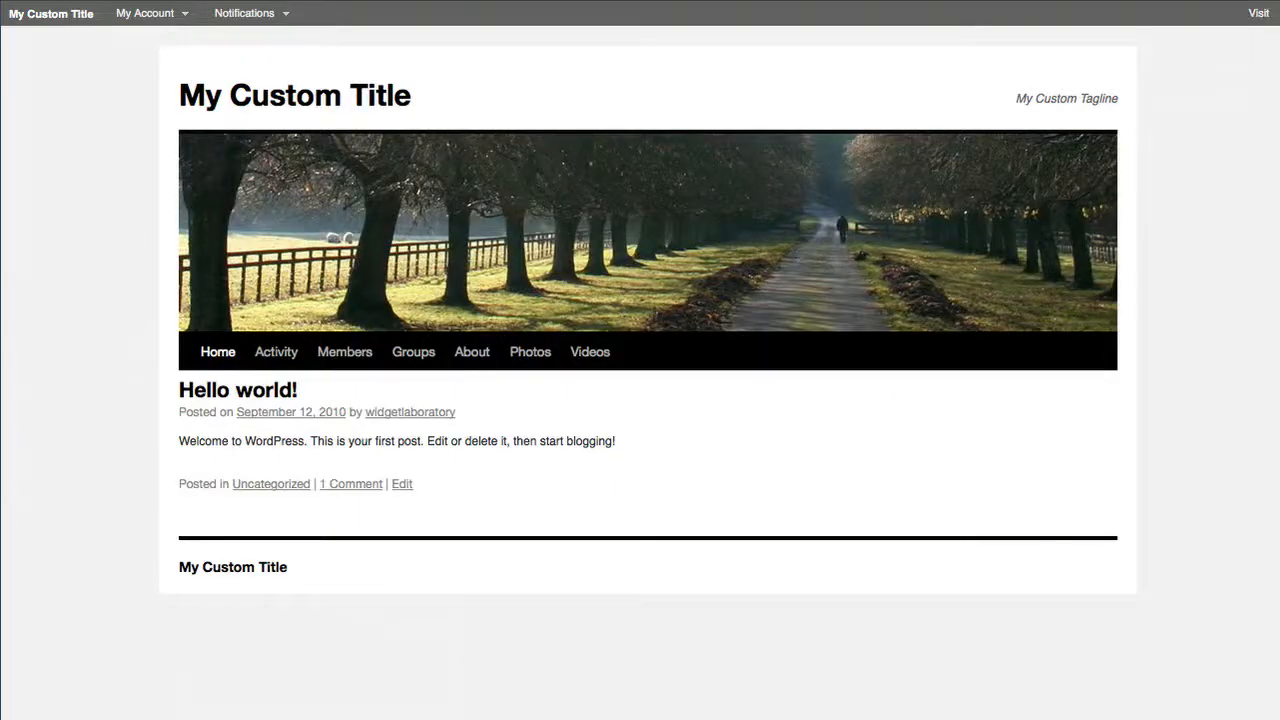
key("super+r")
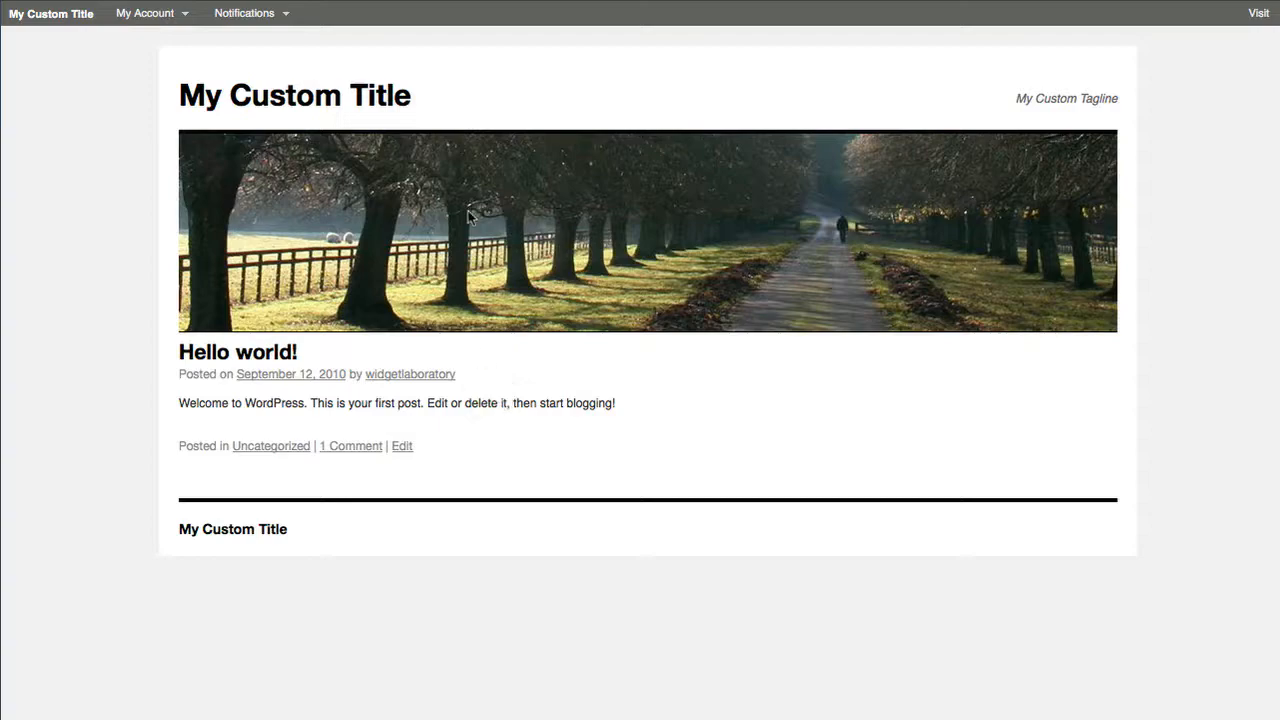
left_click(438, 1)
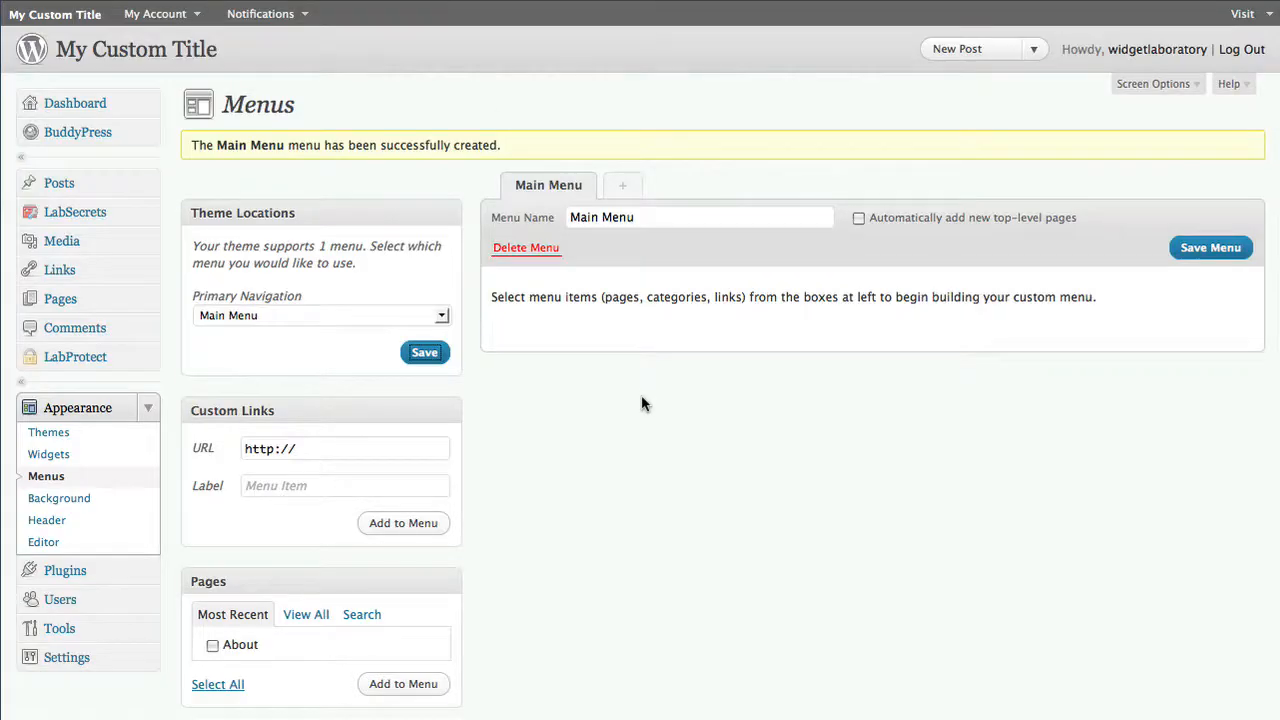
- Add the Home and About pages from the full page list to Main Menu
scroll(643, 403, "down", 5)
scroll(643, 403, "up", 2)
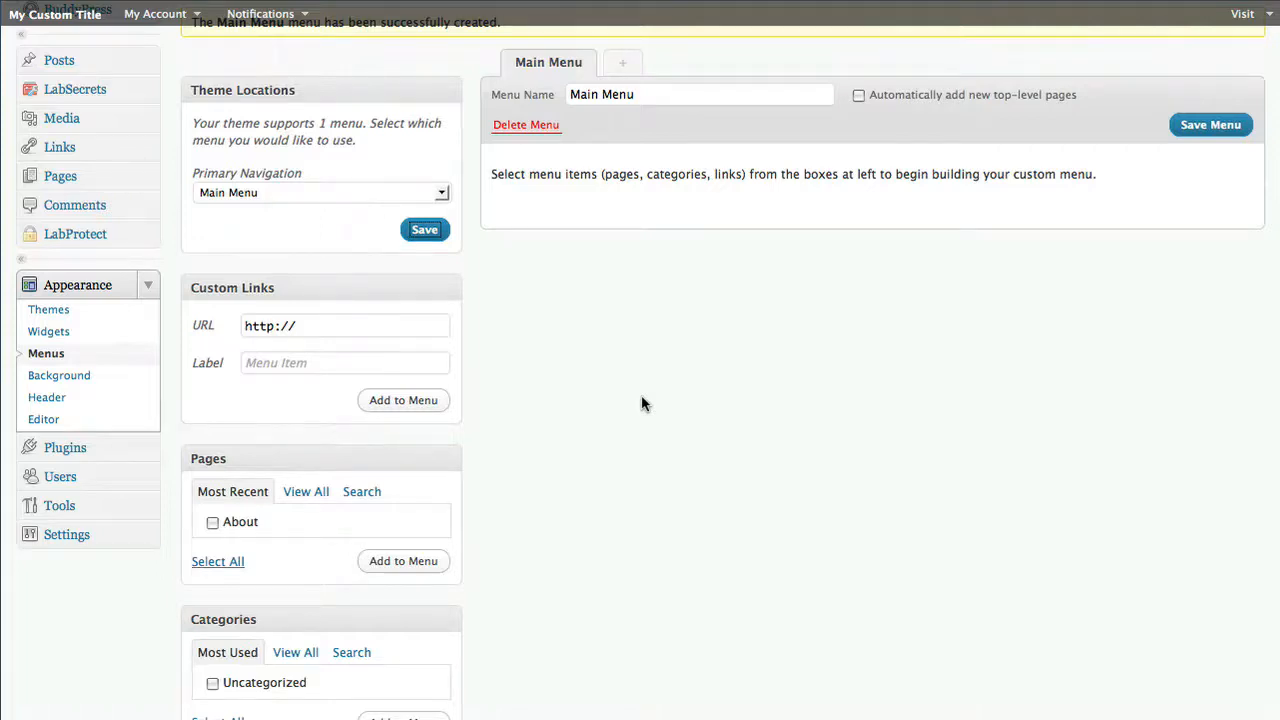
scroll(641, 403, "down", 2)
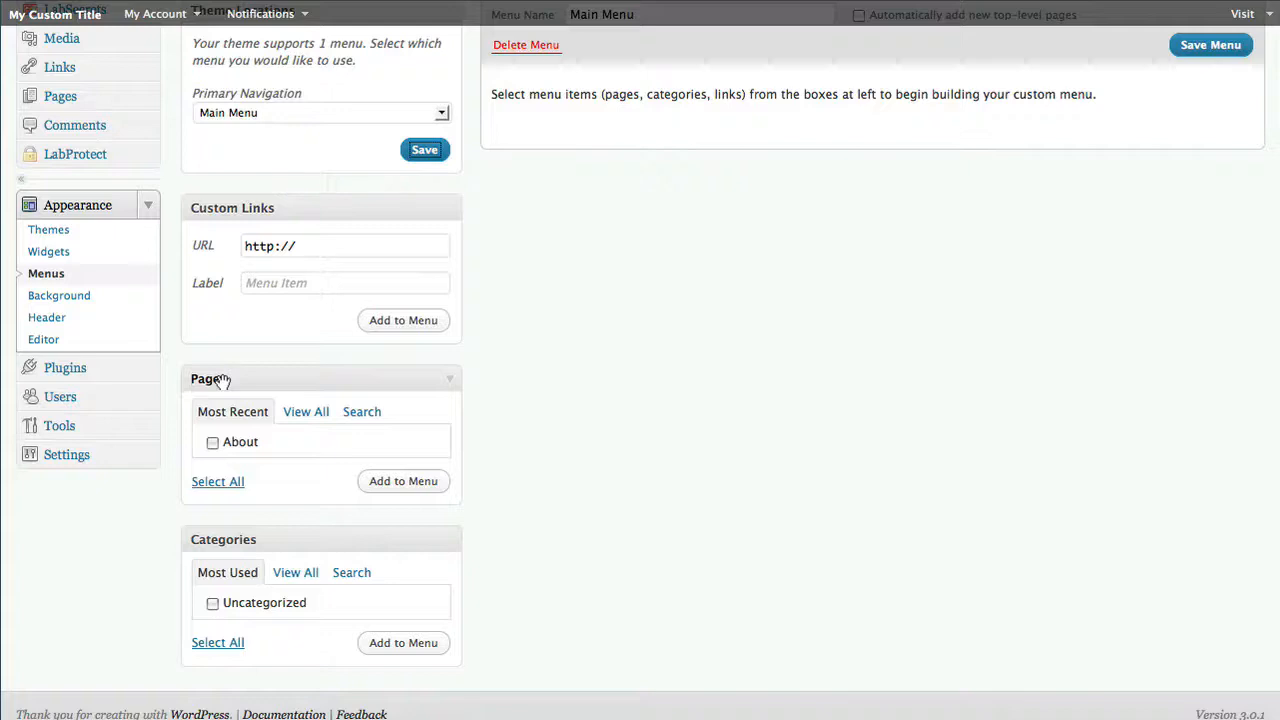
scroll(276, 503, "down", 1)
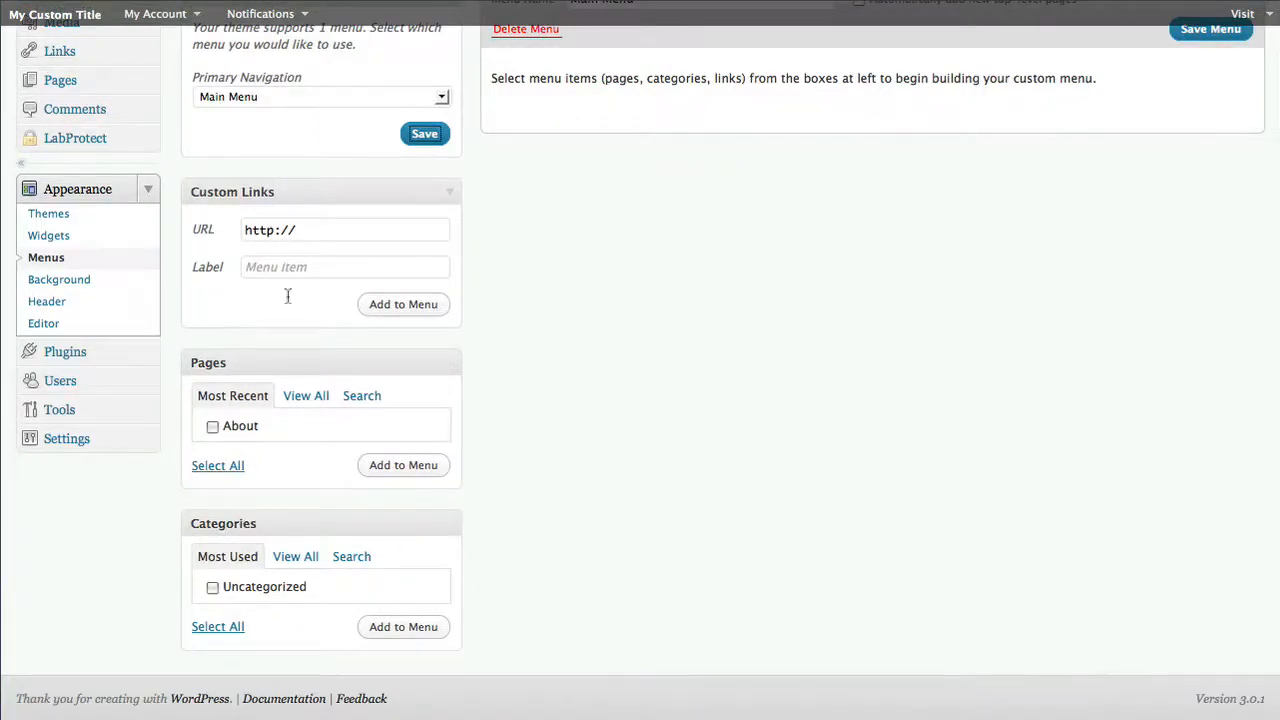
left_click(304, 396)
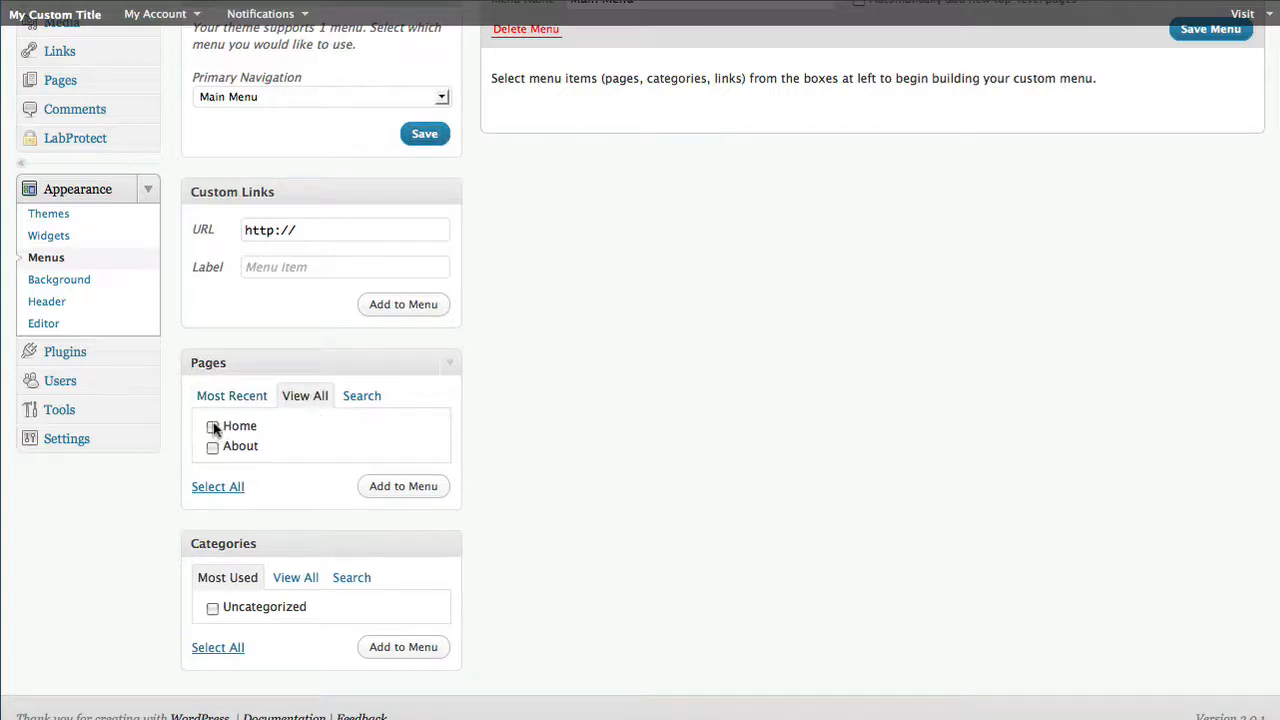
left_click(213, 427)
left_click(212, 447)
left_click(401, 490)
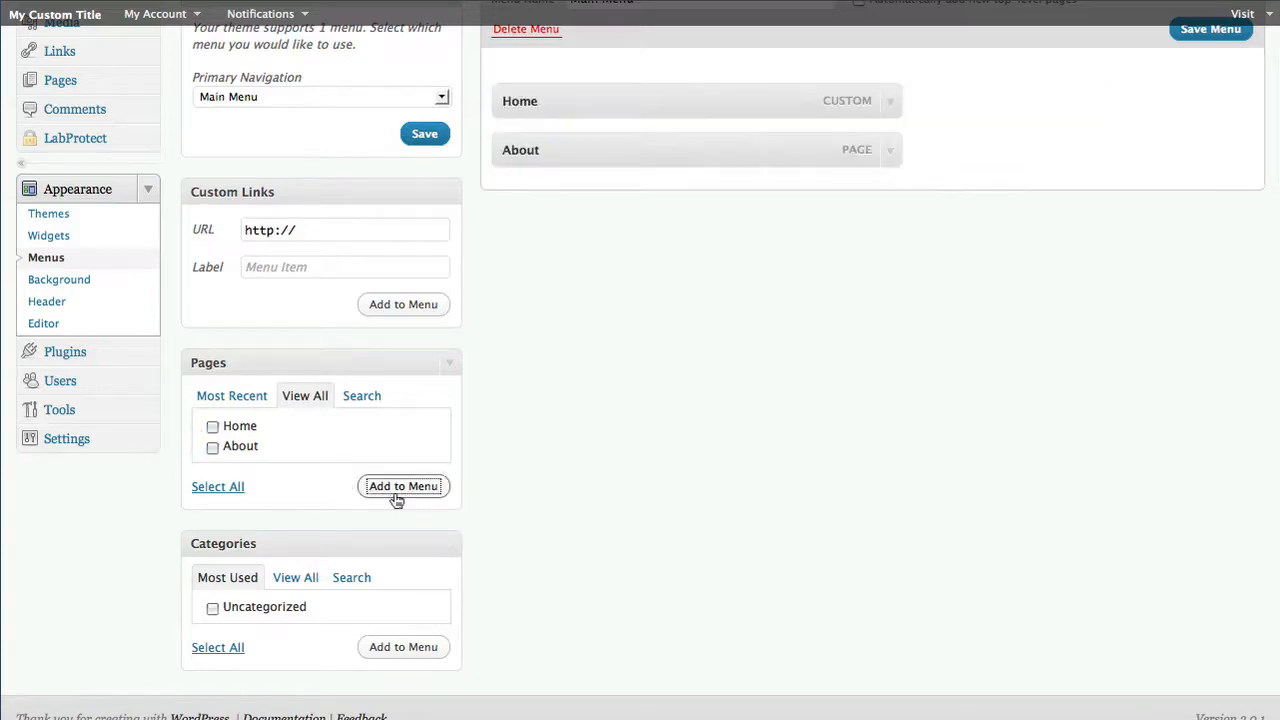
- Set the Home menu item's navigation label to "My Home Page" and its title attribute to "This is the home page!"
scroll(760, 230, "up", 3)
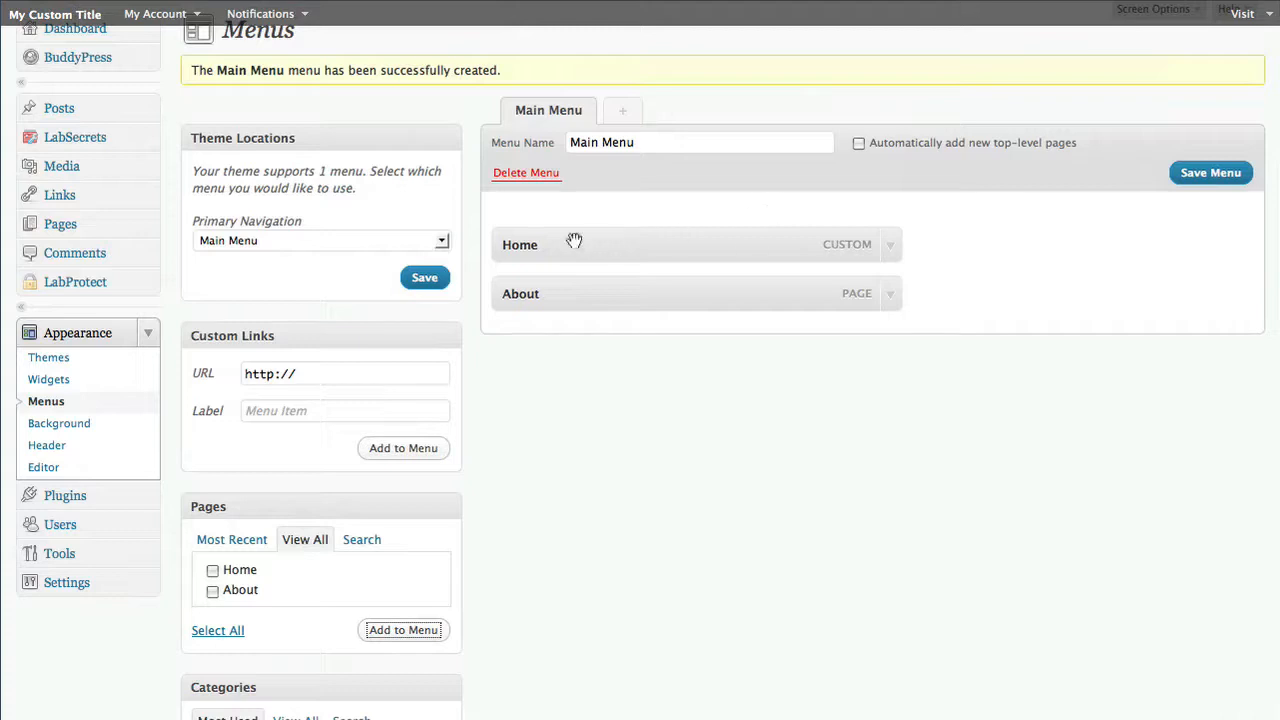
left_click(889, 246)
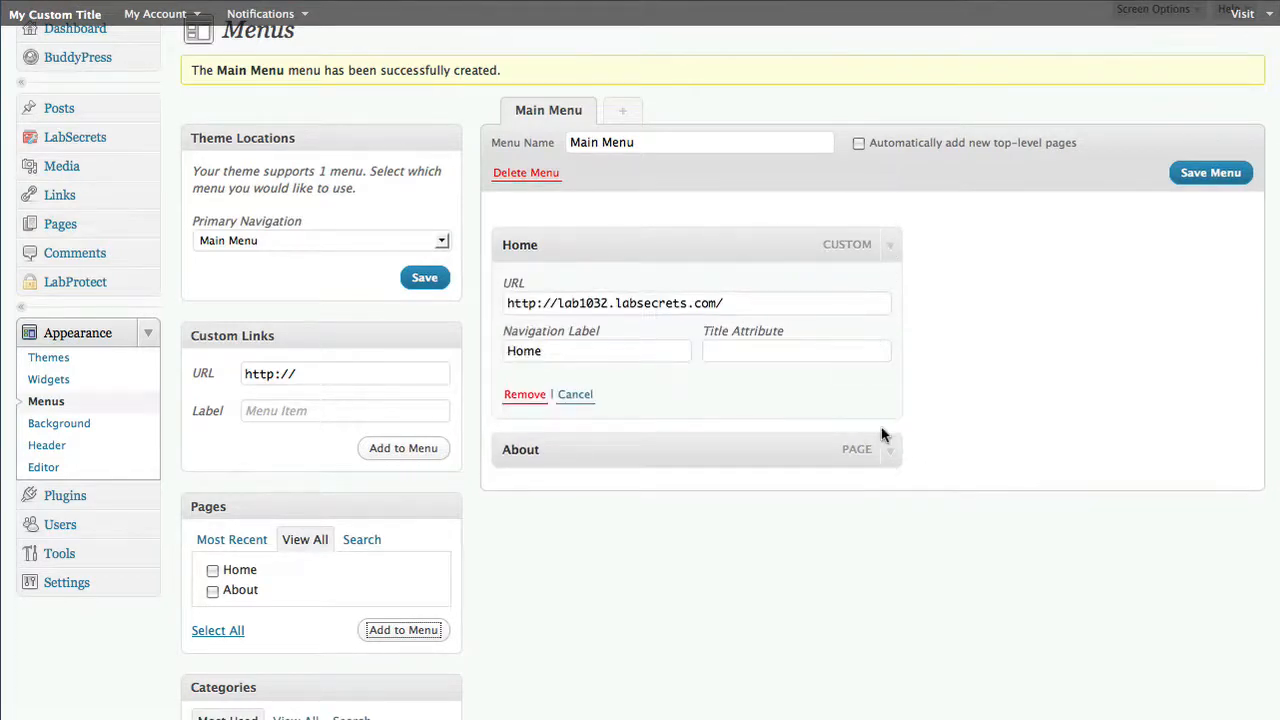
left_click(889, 451)
scroll(895, 465, "down", 1)
scroll(895, 465, "down", 1)
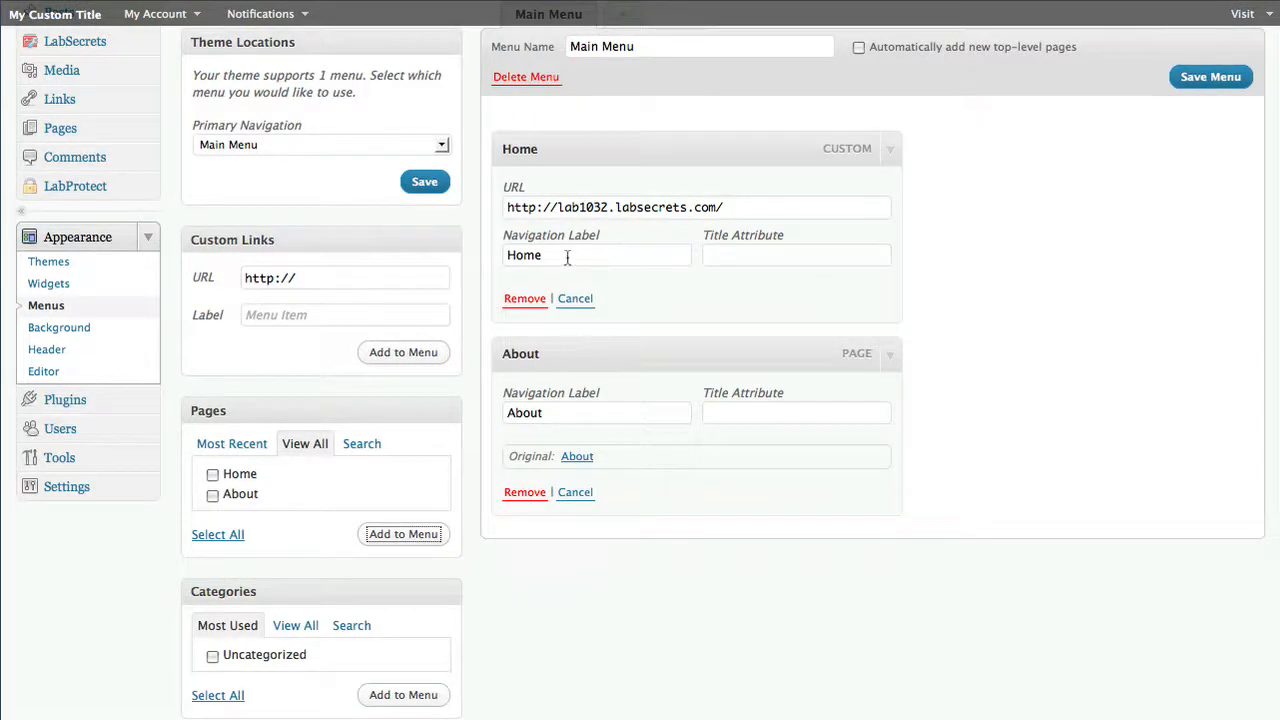
left_click_drag(567, 258, 448, 239)
type("My Home Pag")
type("This is ")
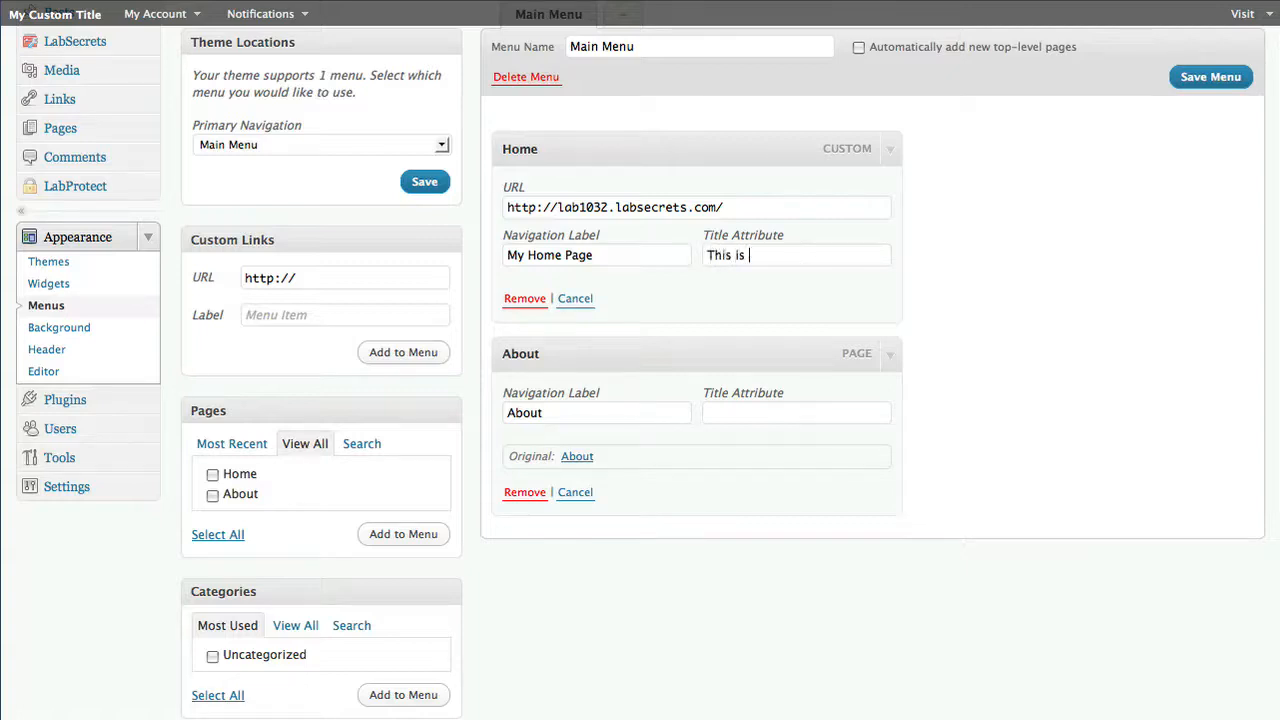
type("the home page!")
left_click_drag(754, 207, 506, 207)
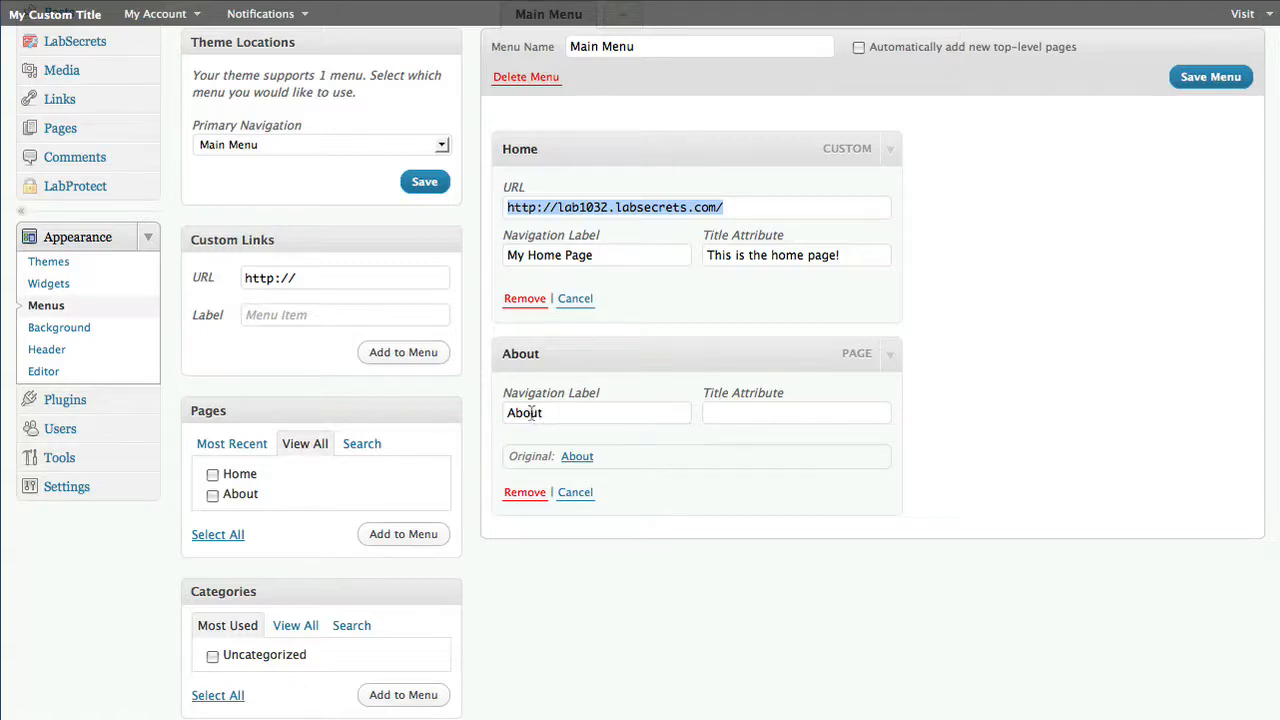
- Set the About menu item's title attribute to "This tells about my site" and save Main Menu
left_click(722, 413)
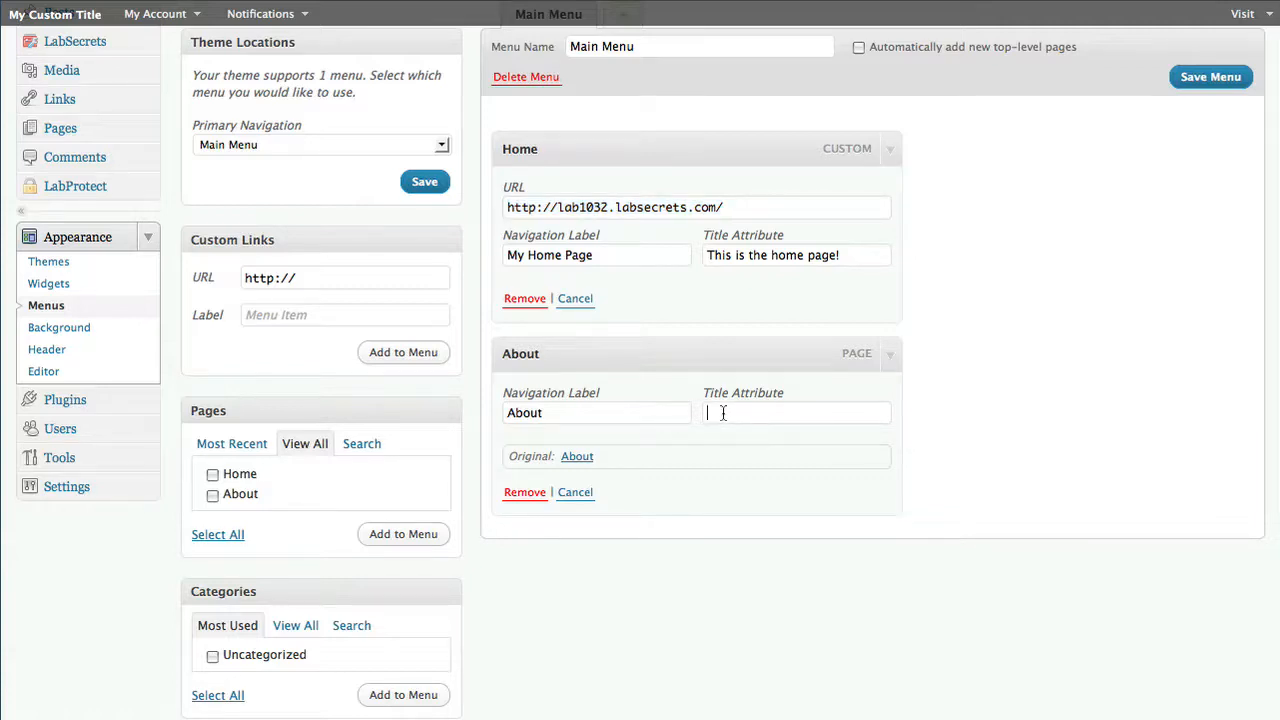
type("This tells about my site")
left_click(1203, 83)
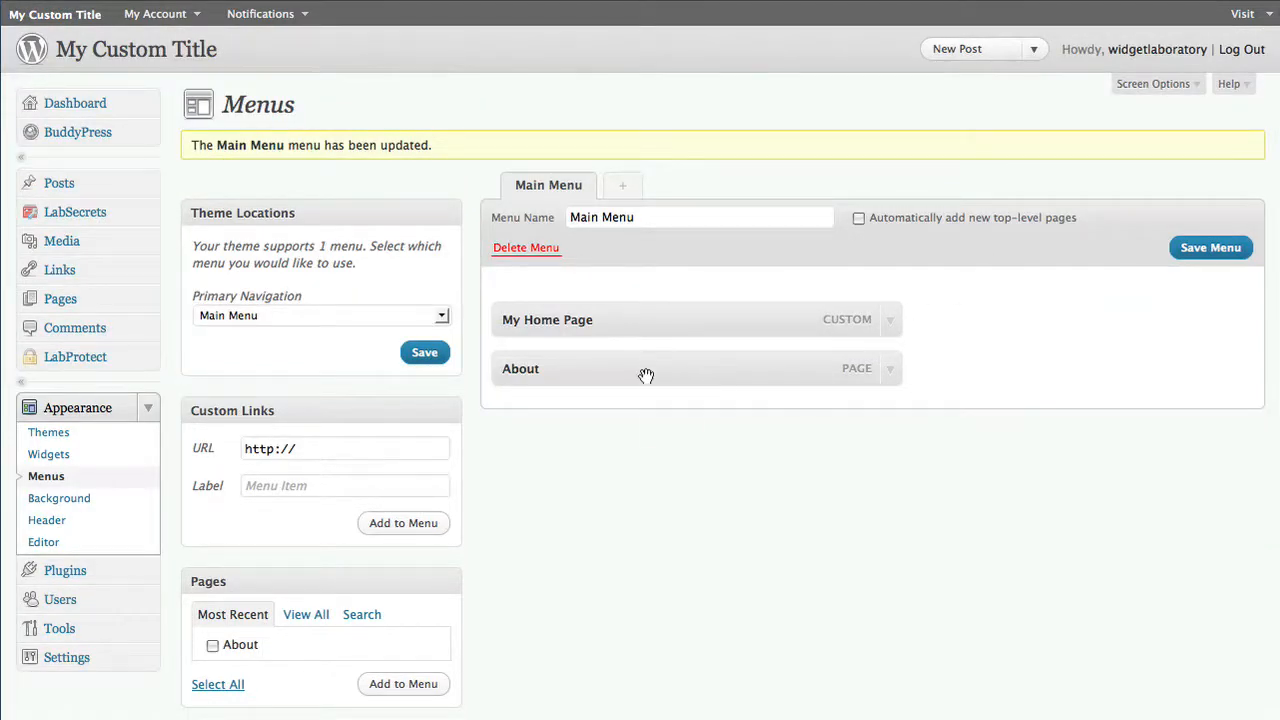
- Nest About under My Home Page, move it back to the top level, save Main Menu and reload the live site
left_click_drag(646, 371, 686, 368)
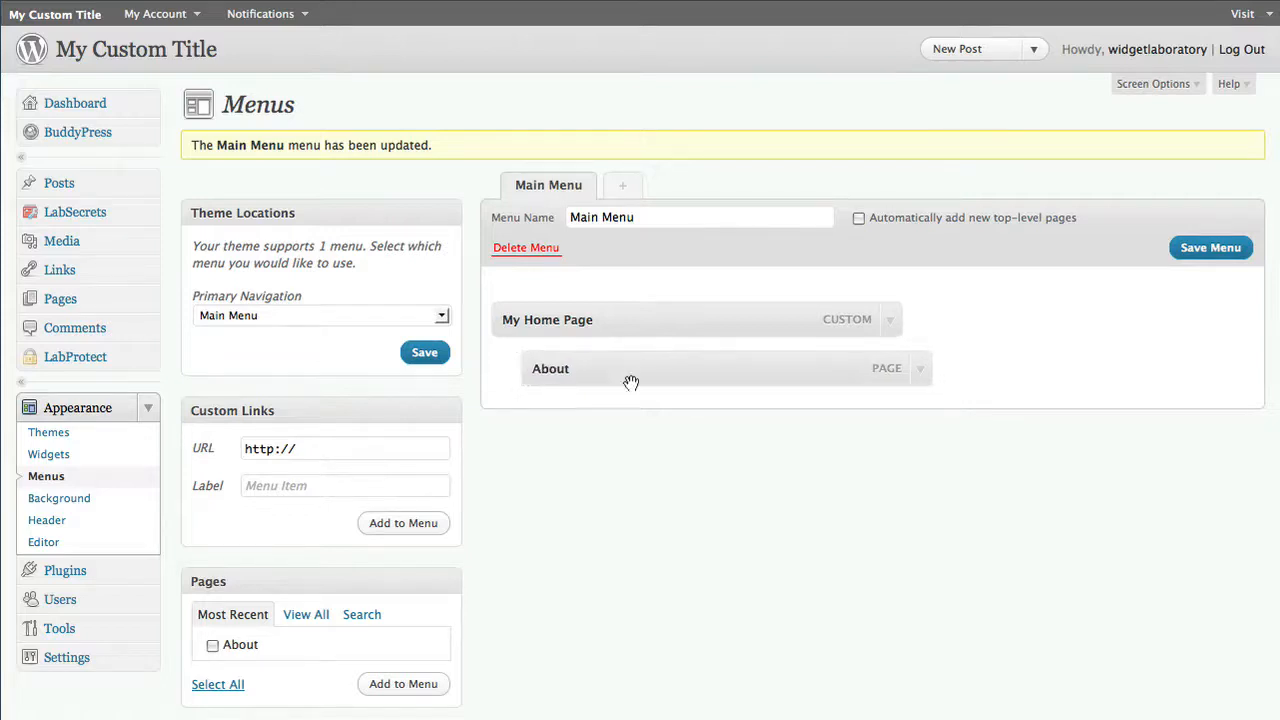
left_click_drag(658, 376, 620, 370)
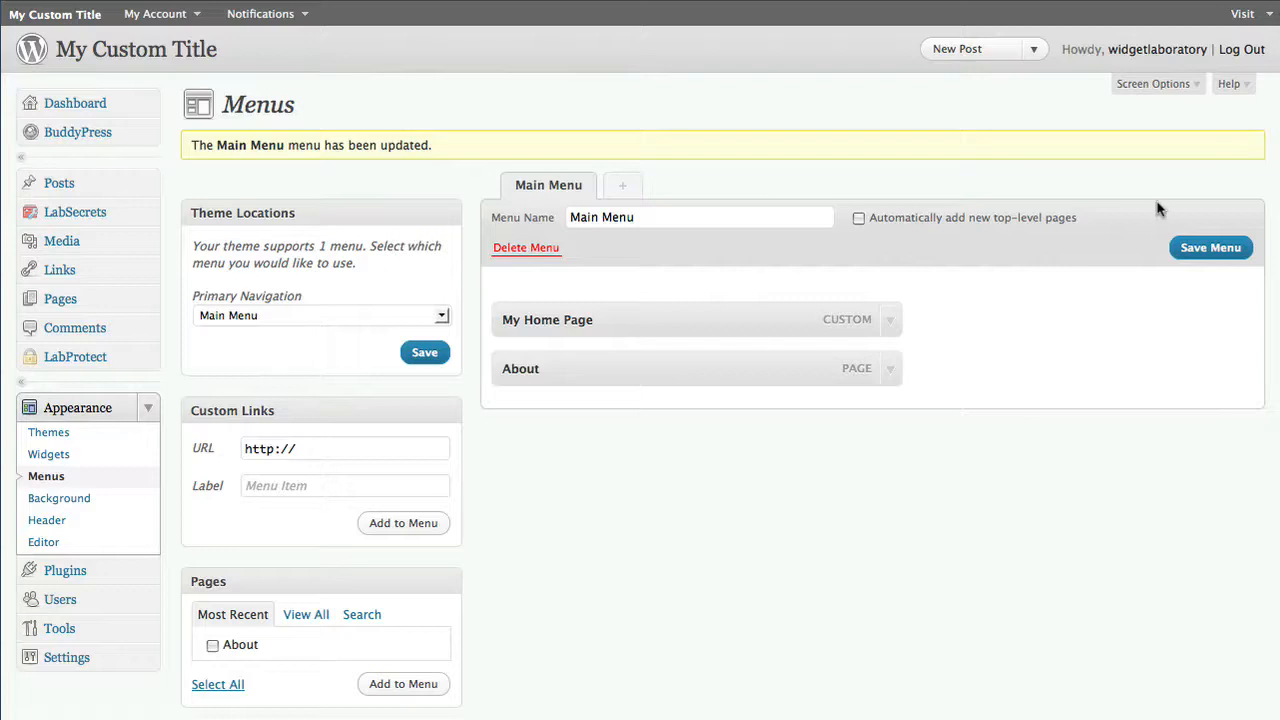
left_click(1188, 247)
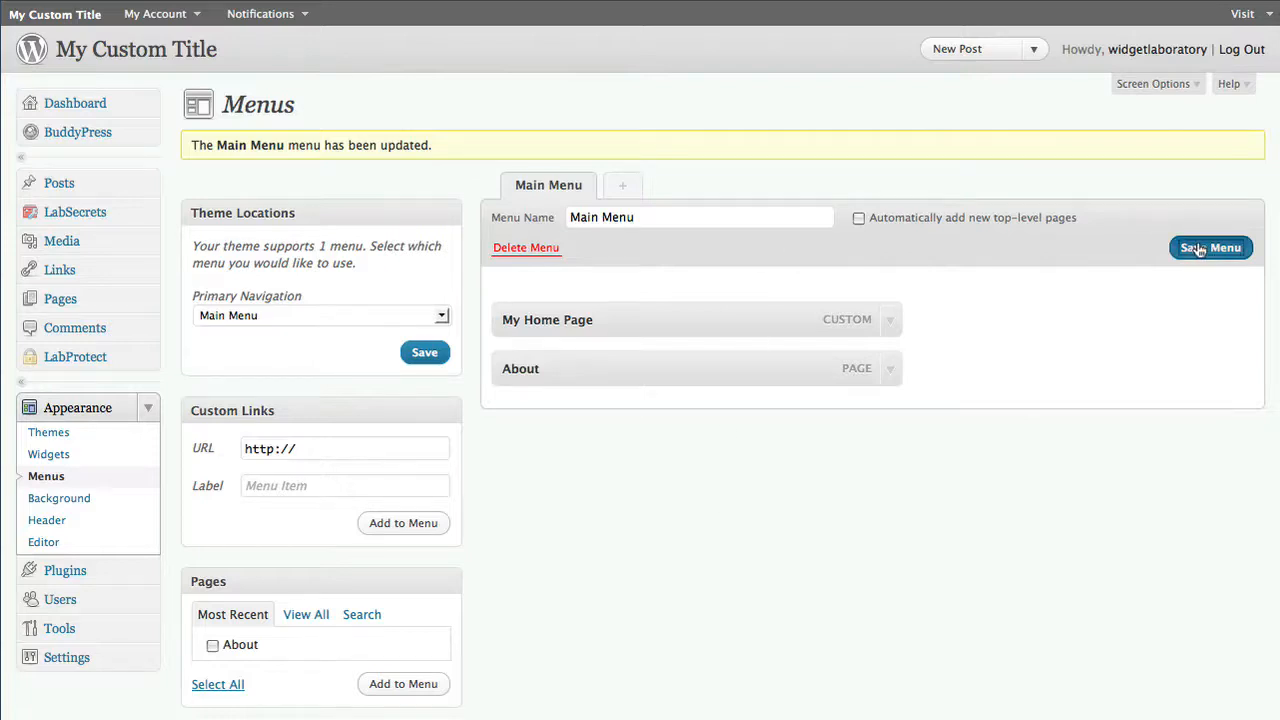
left_click(540, 3)
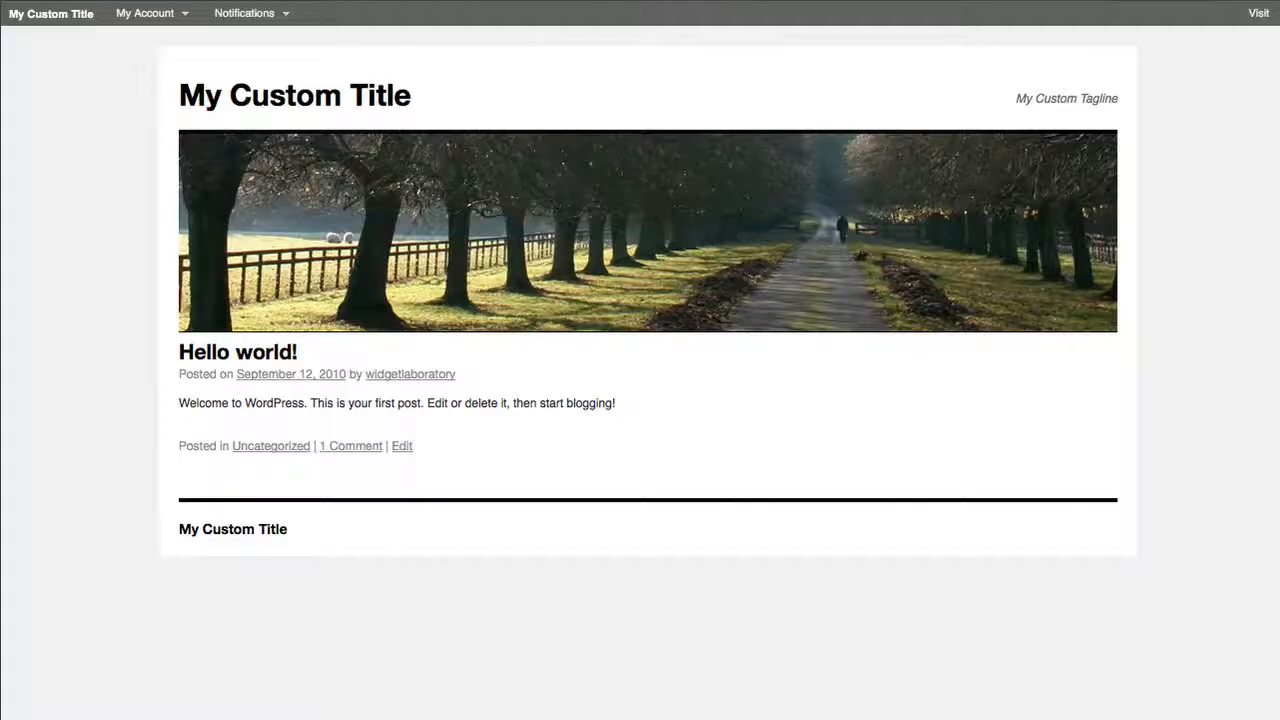
key("super+r")
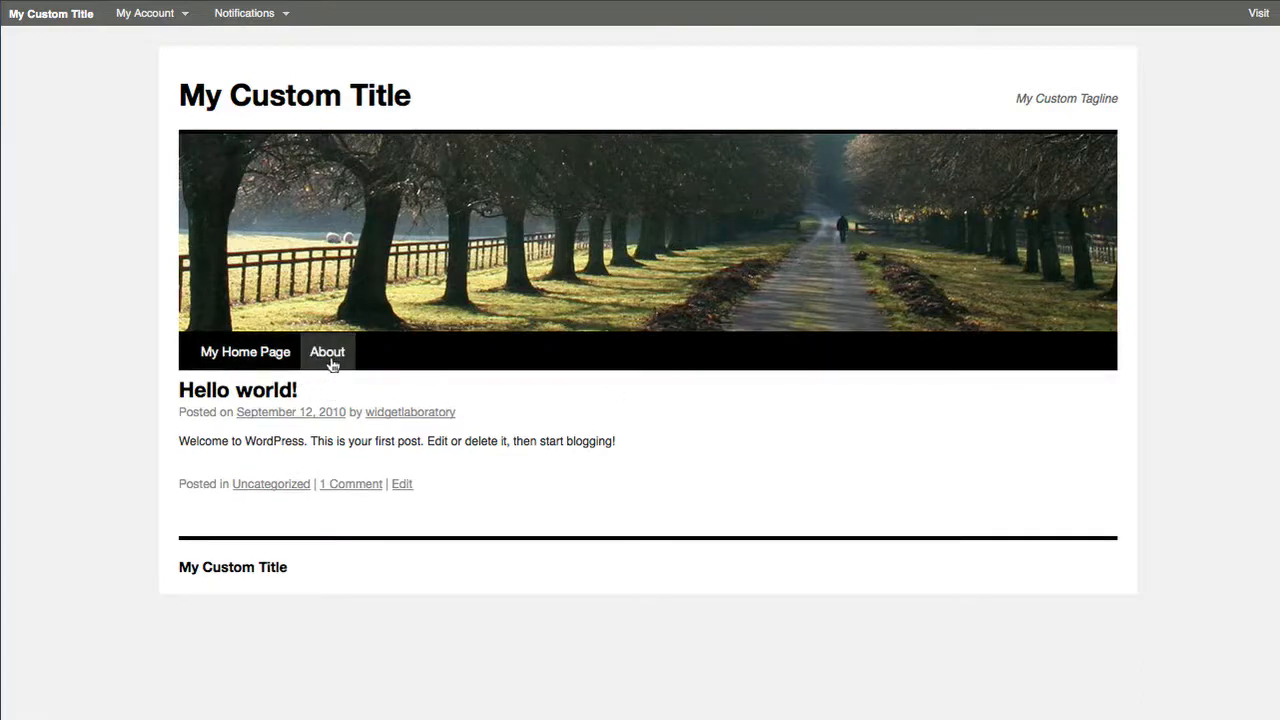
- Nest About under My Home Page in Main Menu, save it, and check the submenu on the live site
left_click(405, 5)
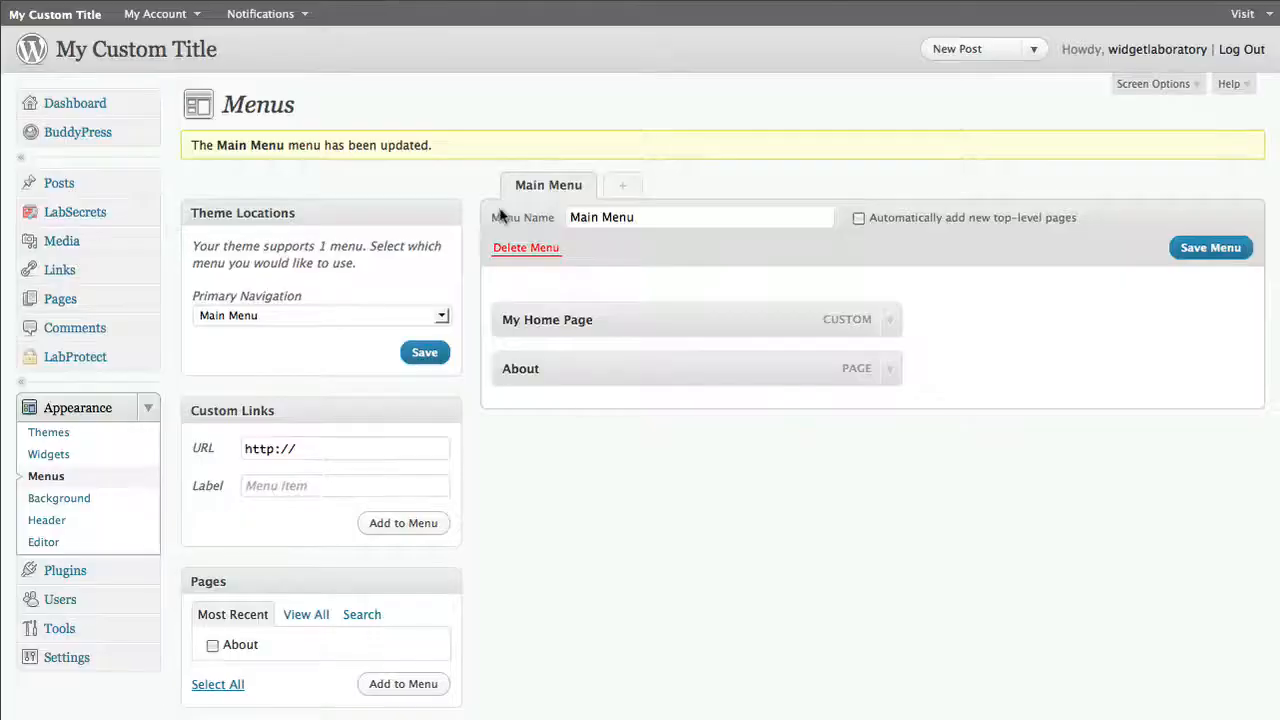
left_click_drag(634, 372, 682, 369)
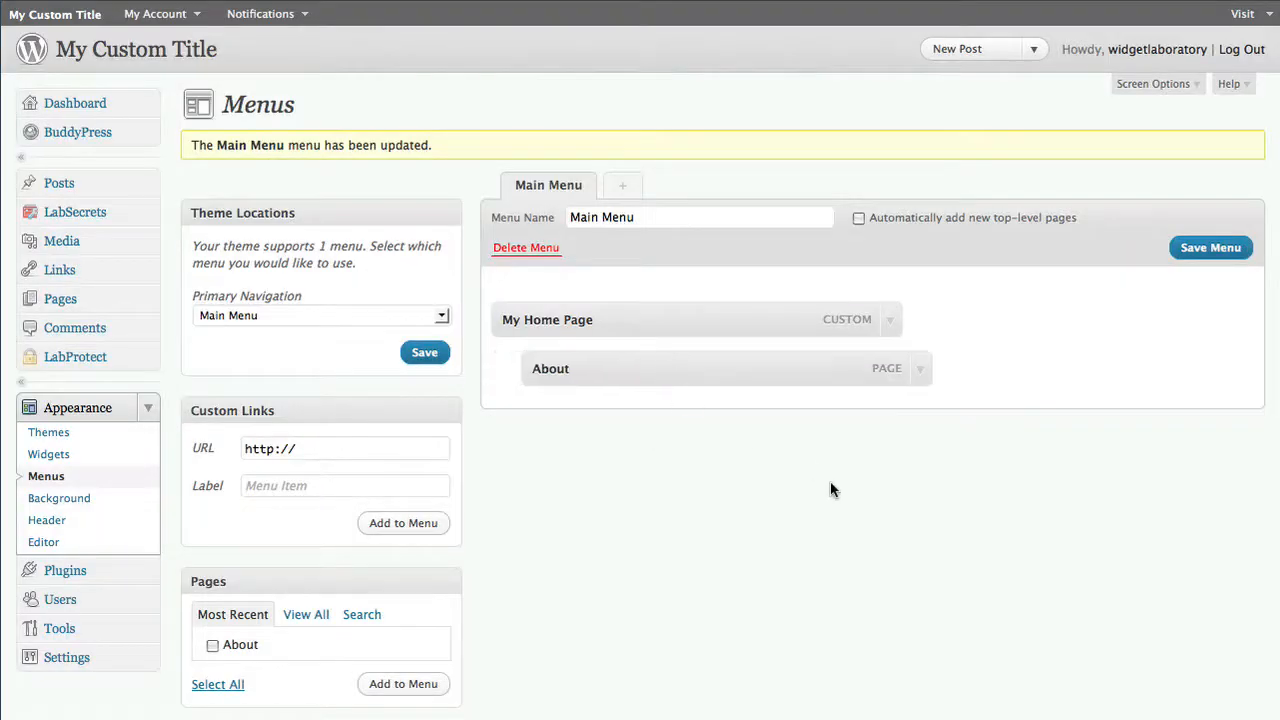
left_click(1210, 247)
left_click(594, 3)
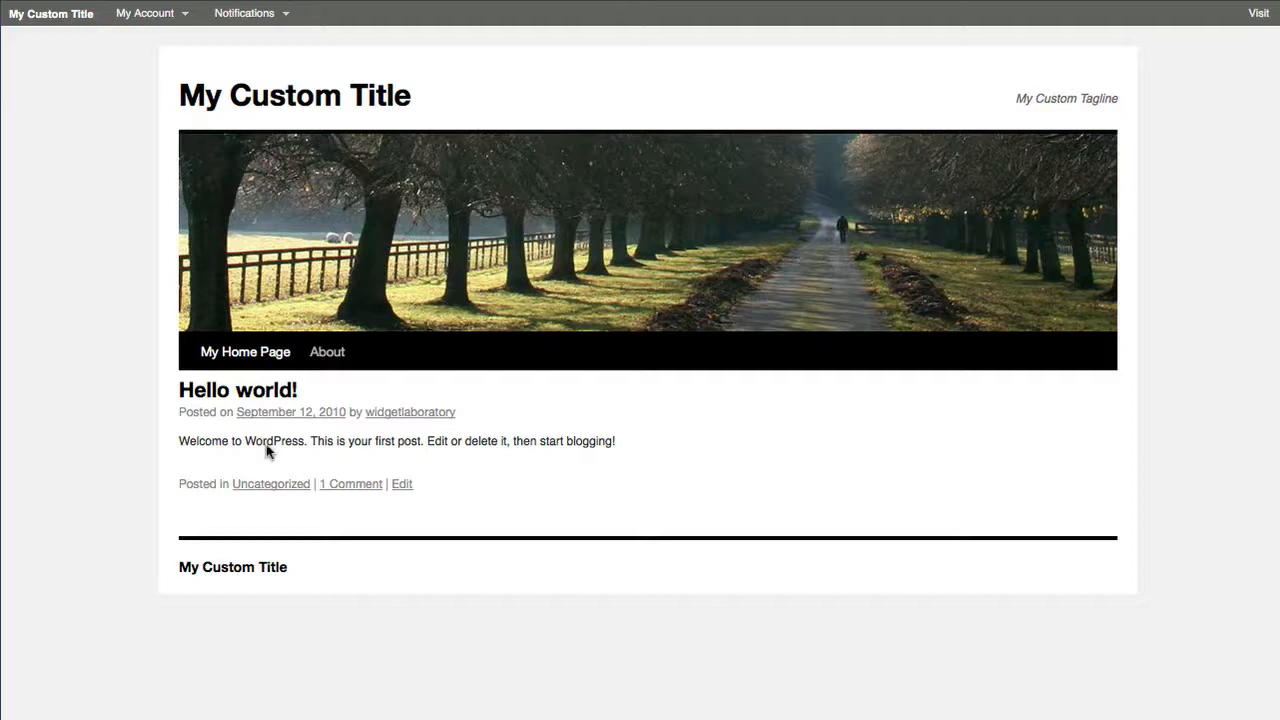
mouse_move(257, 358)
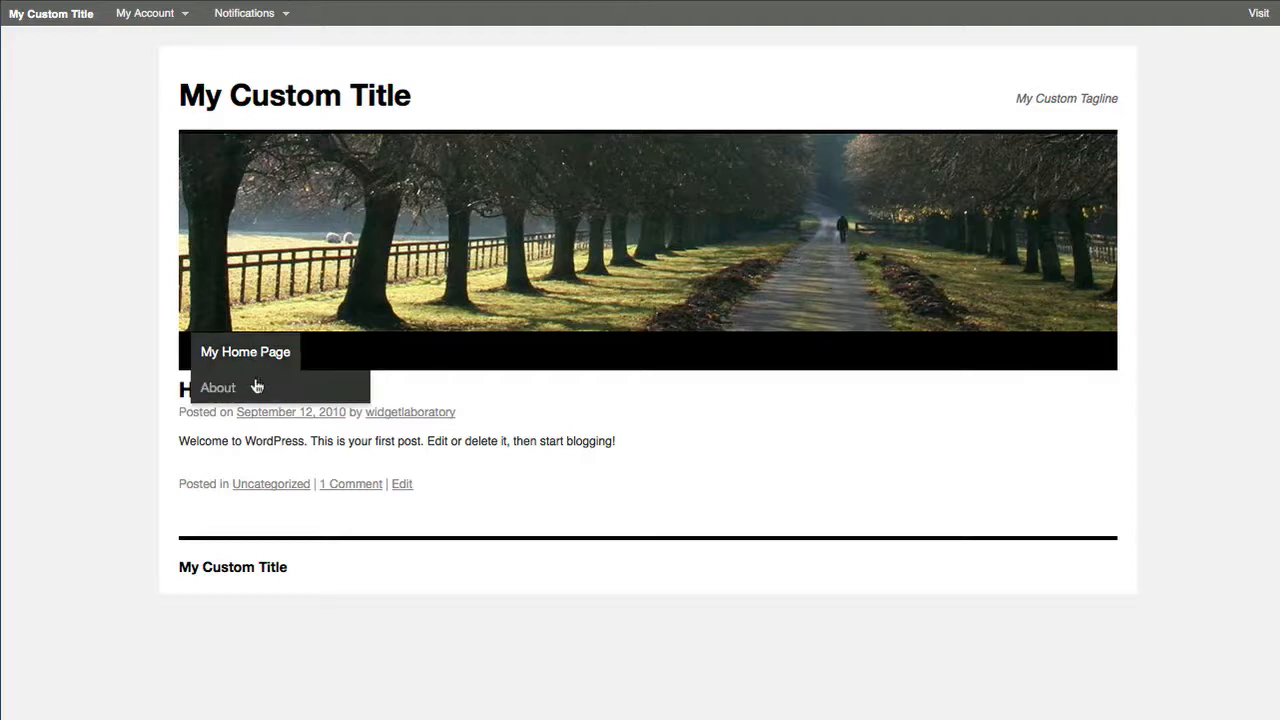
- Add a custom link to Main Menu with the URL /members and the label "Members"
left_click(362, 2)
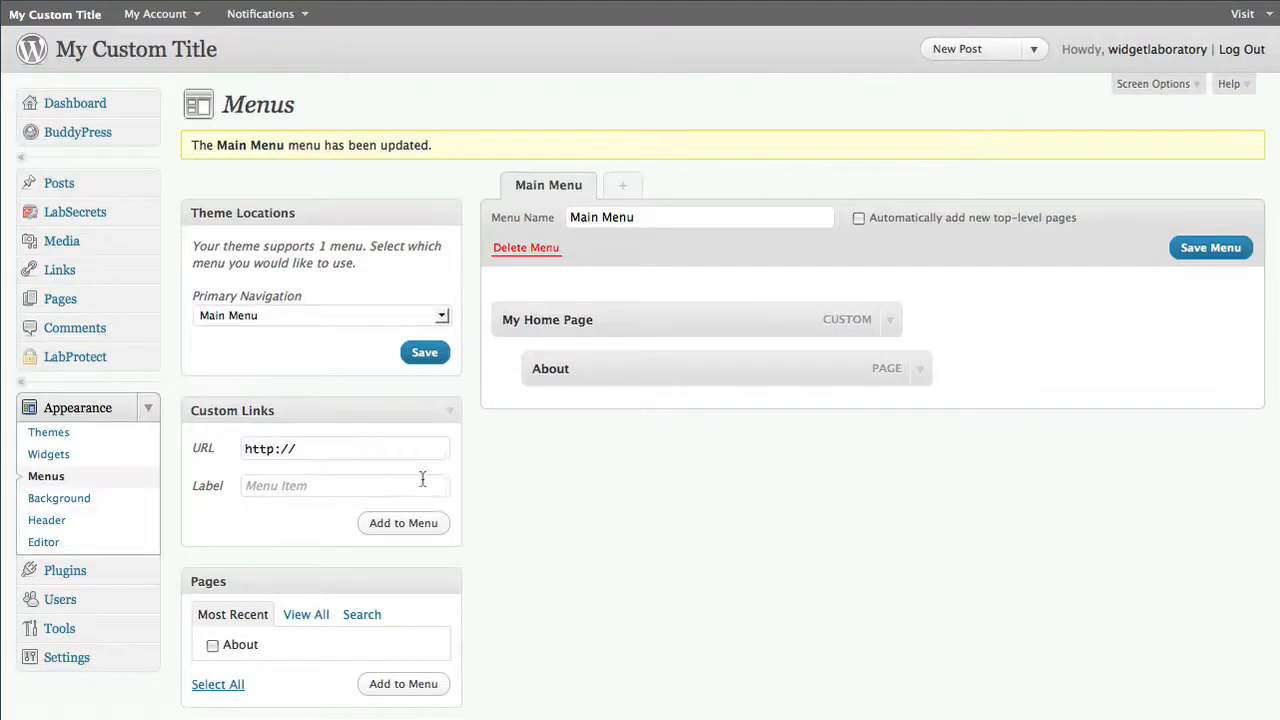
scroll(422, 480, "down", 2)
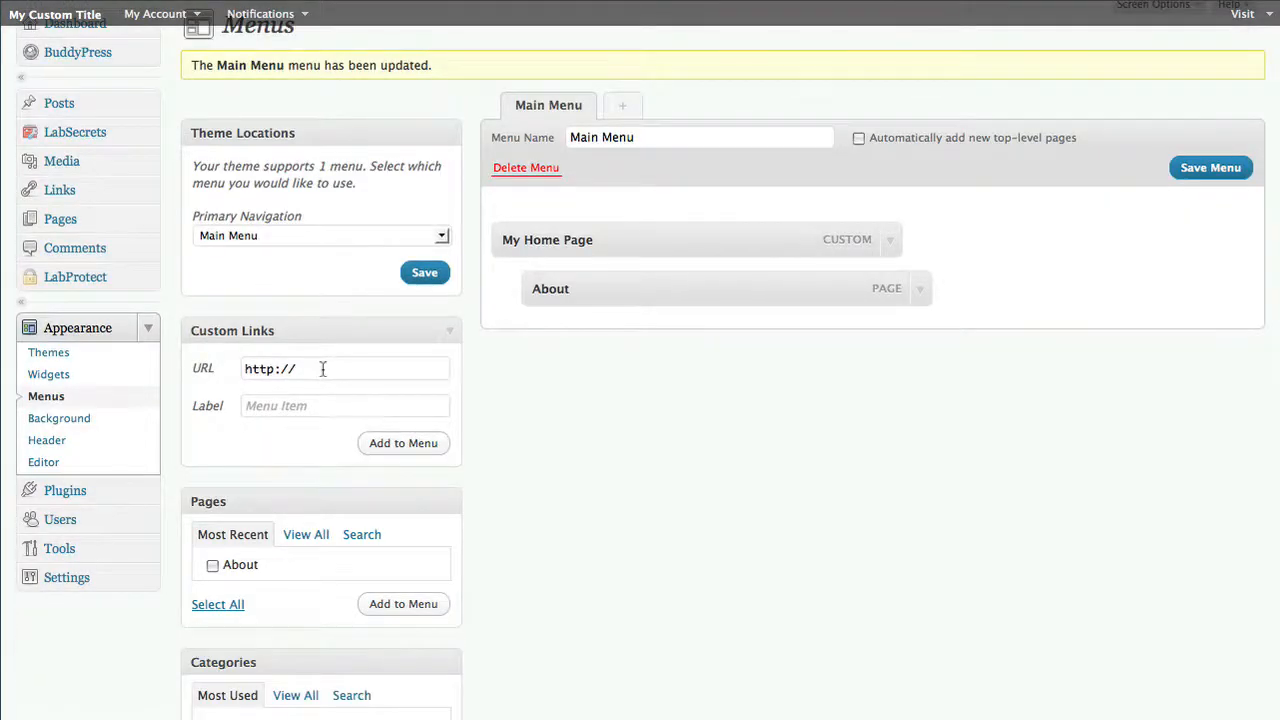
left_click_drag(322, 369, 198, 372)
type("/members")
key("Tab")
type("Mem")
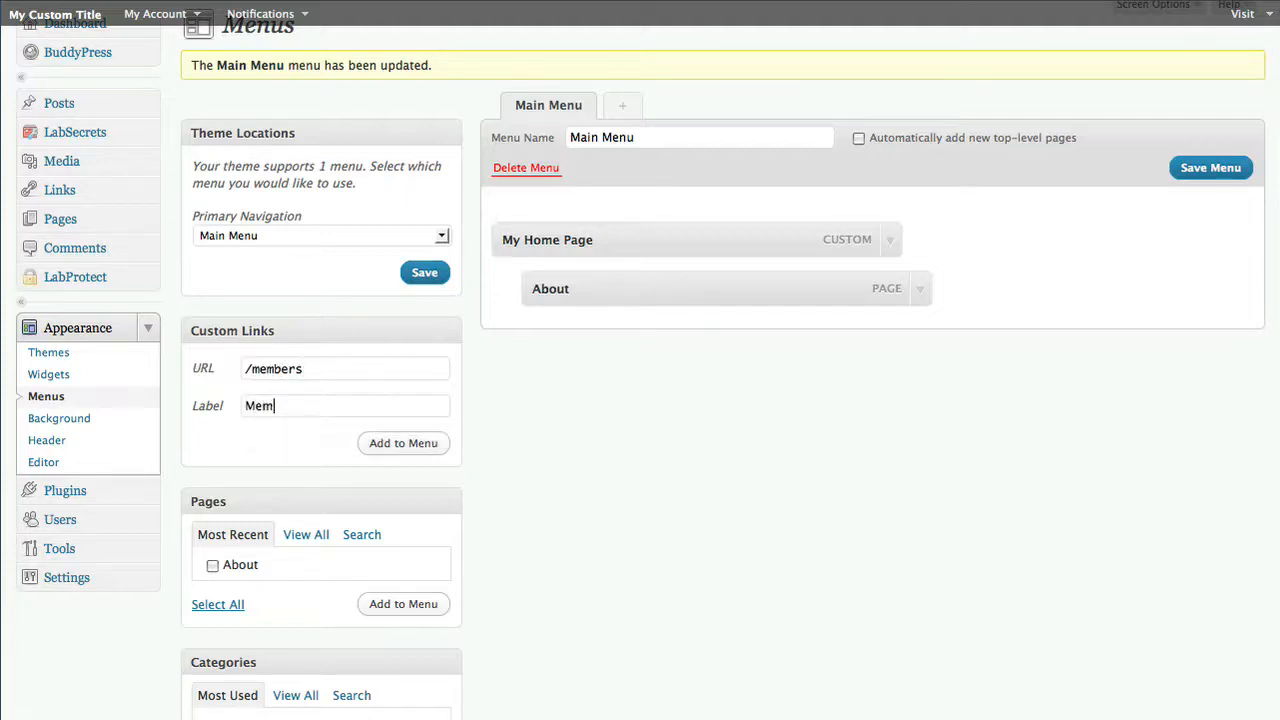
left_click(398, 446)
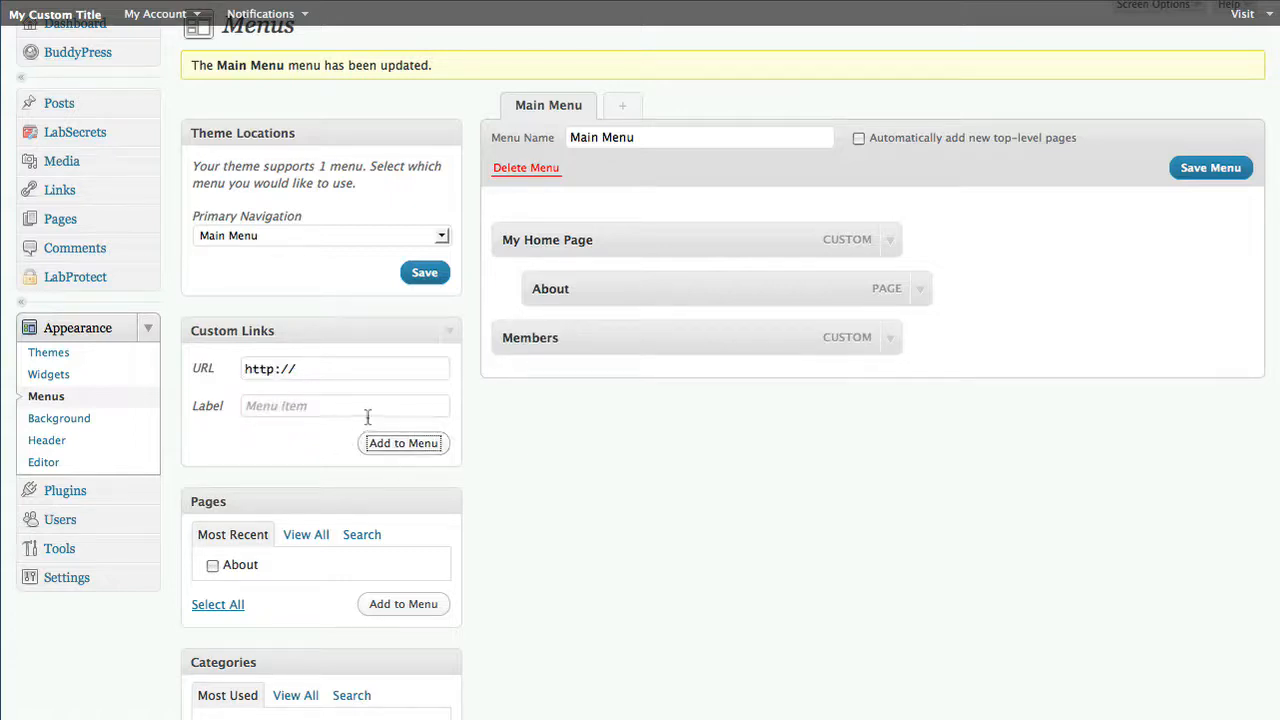
- Add a custom link to Main Menu with the URL /groups and the label "Groups"
left_click_drag(339, 370, 172, 370)
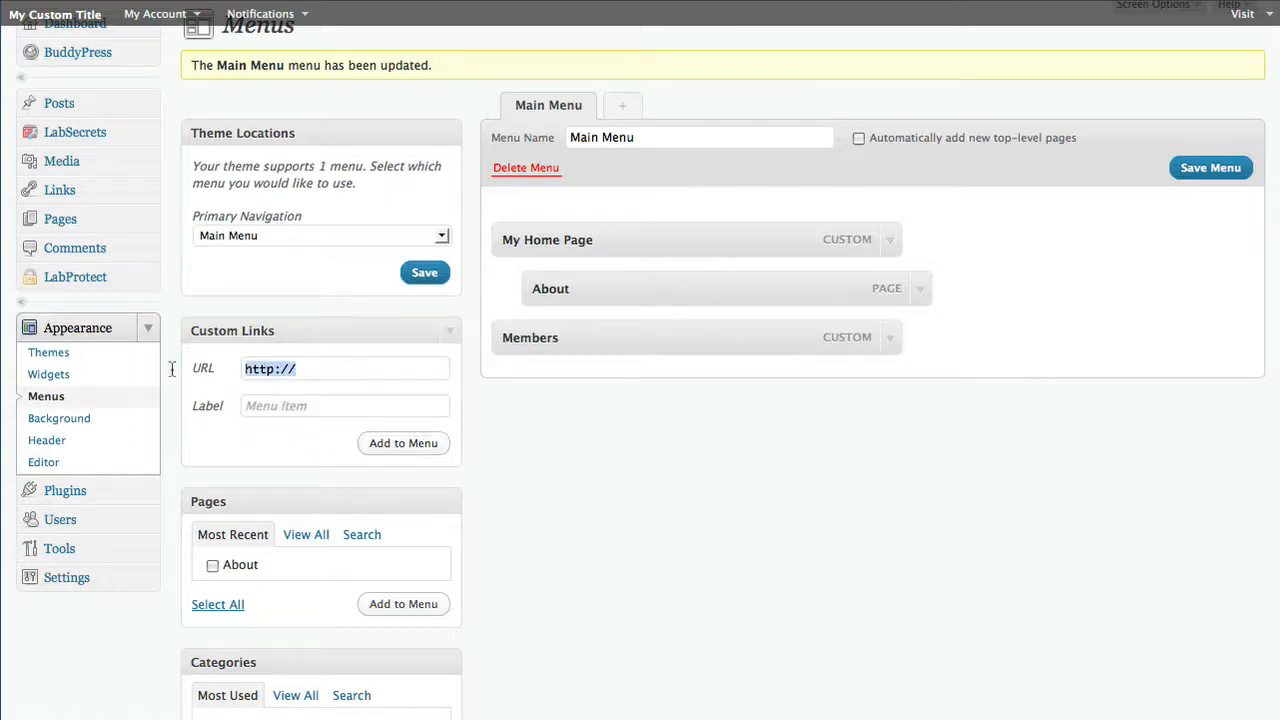
type("/groups")
key("Tab")
type("Gro")
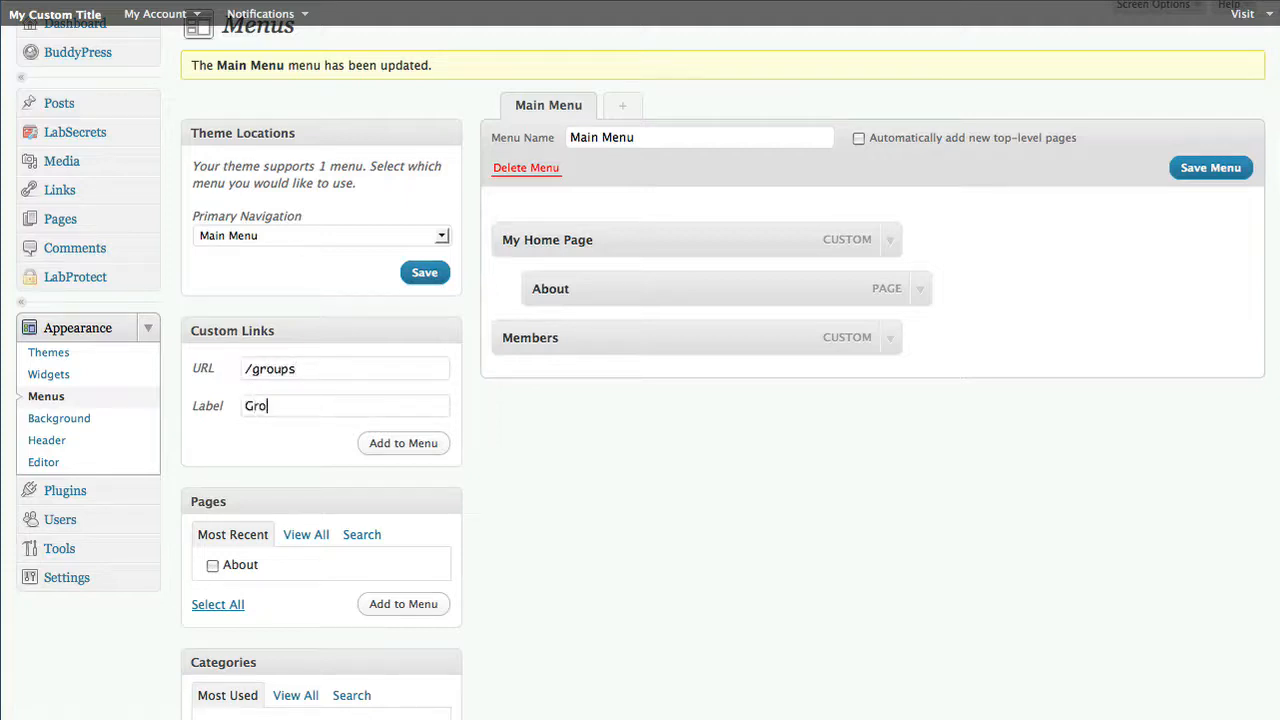
type("ups")
left_click(400, 443)
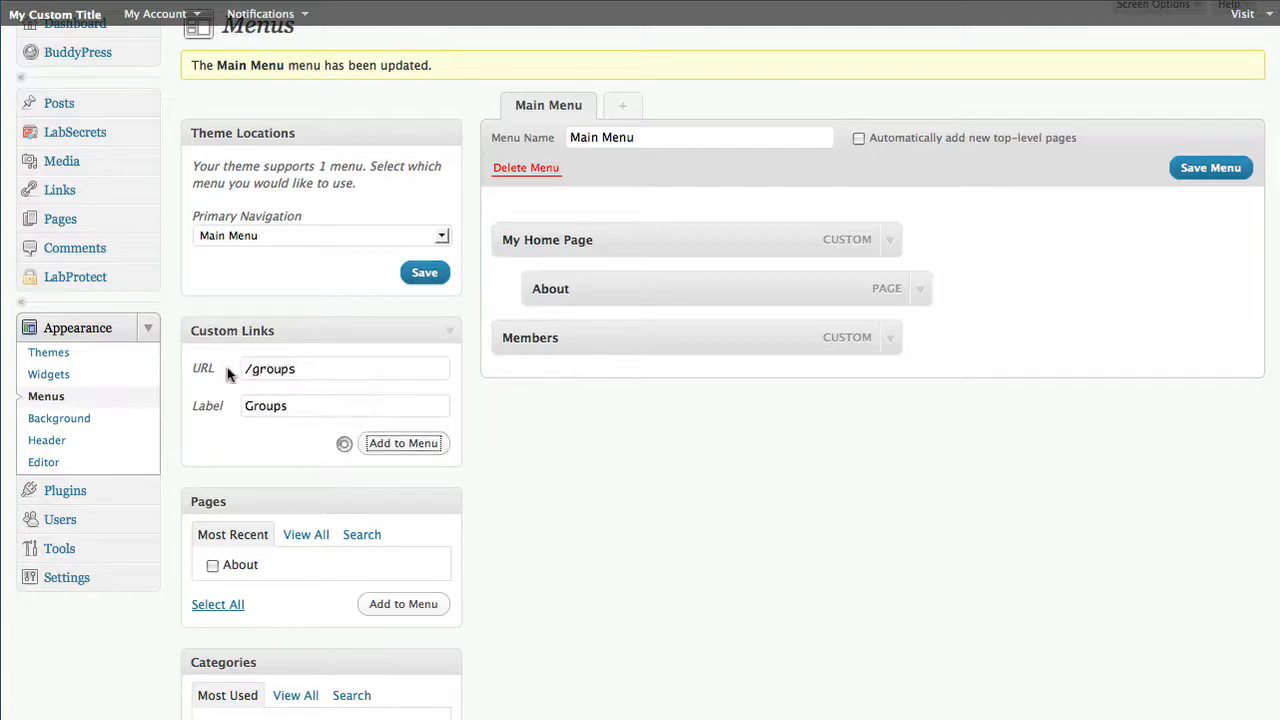
- Add a custom link to Main Menu with the URL /forums and the label "Forums"
left_click_drag(328, 368, 212, 368)
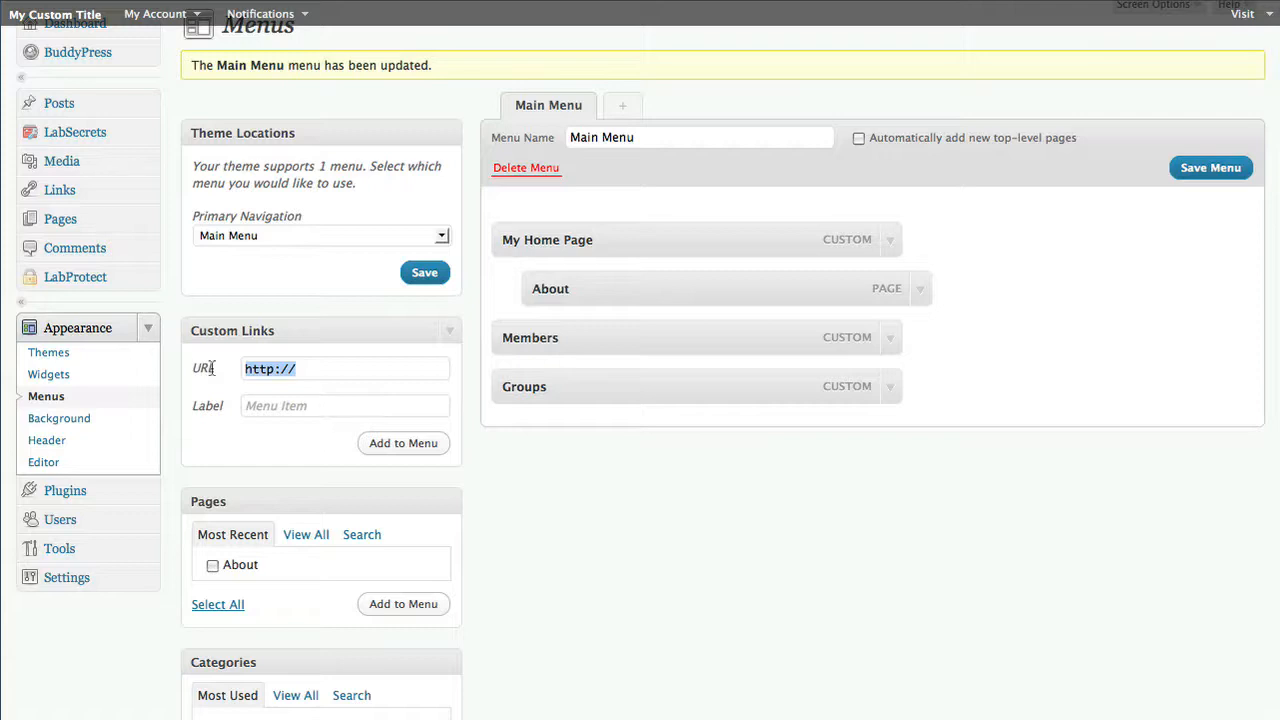
type("/foru")
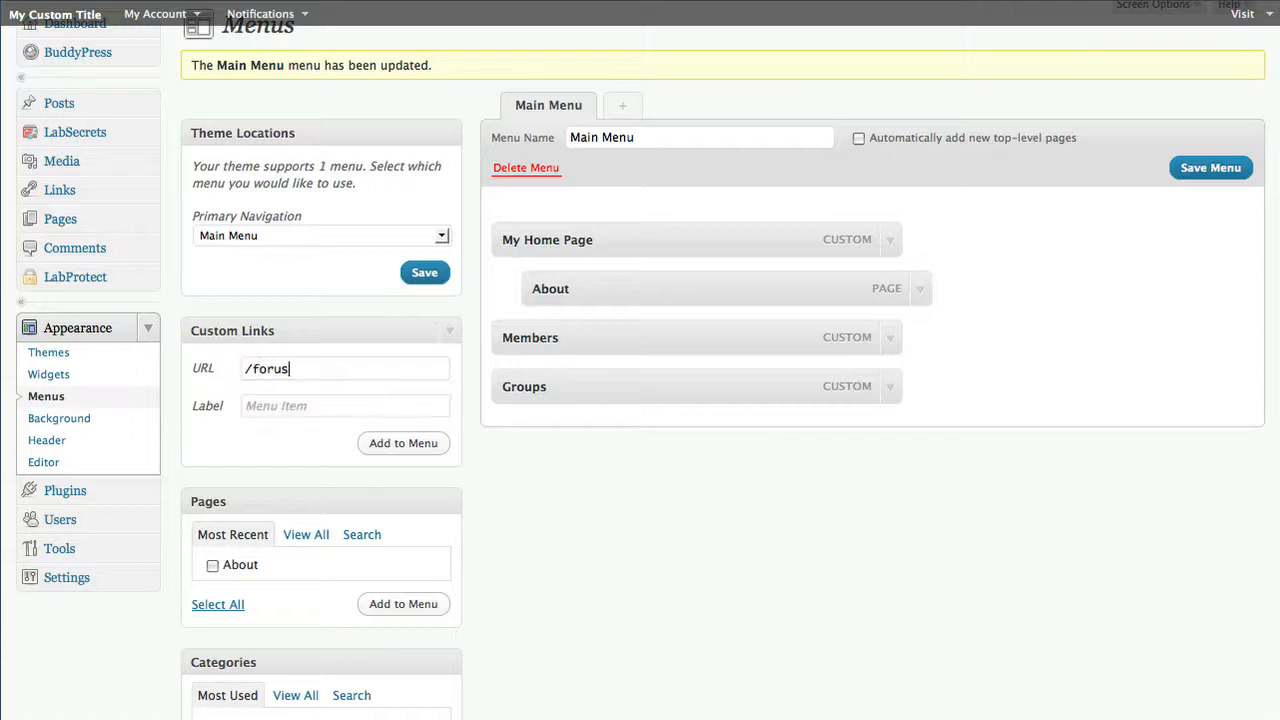
type("ms")
key("Tab")
type("Forum")
left_click(400, 443)
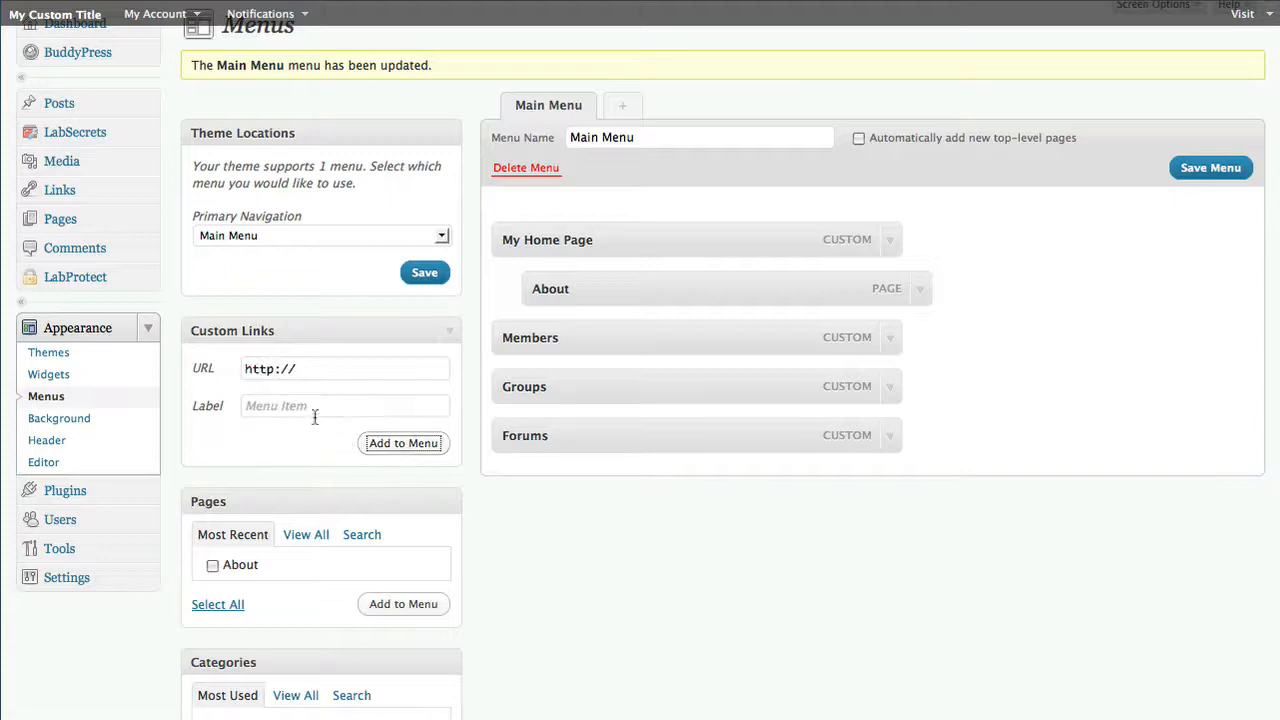
- Add a custom link to Main Menu with the URL /photos and the label "Photos"
triple_click(323, 369)
type("ph")
key("BackSpace")
key("BackSpace")
type("/photos")
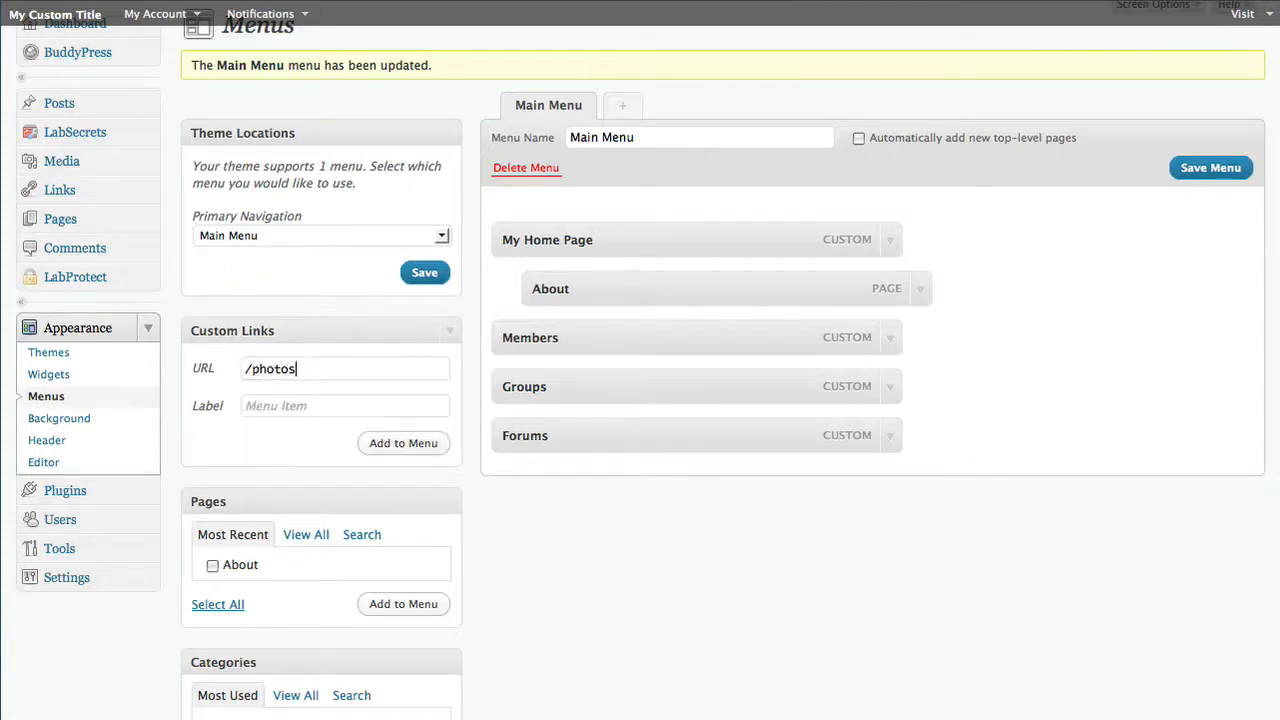
key("Tab")
type("Vi")
key("BackSpace")
type("Photos")
left_click(400, 442)
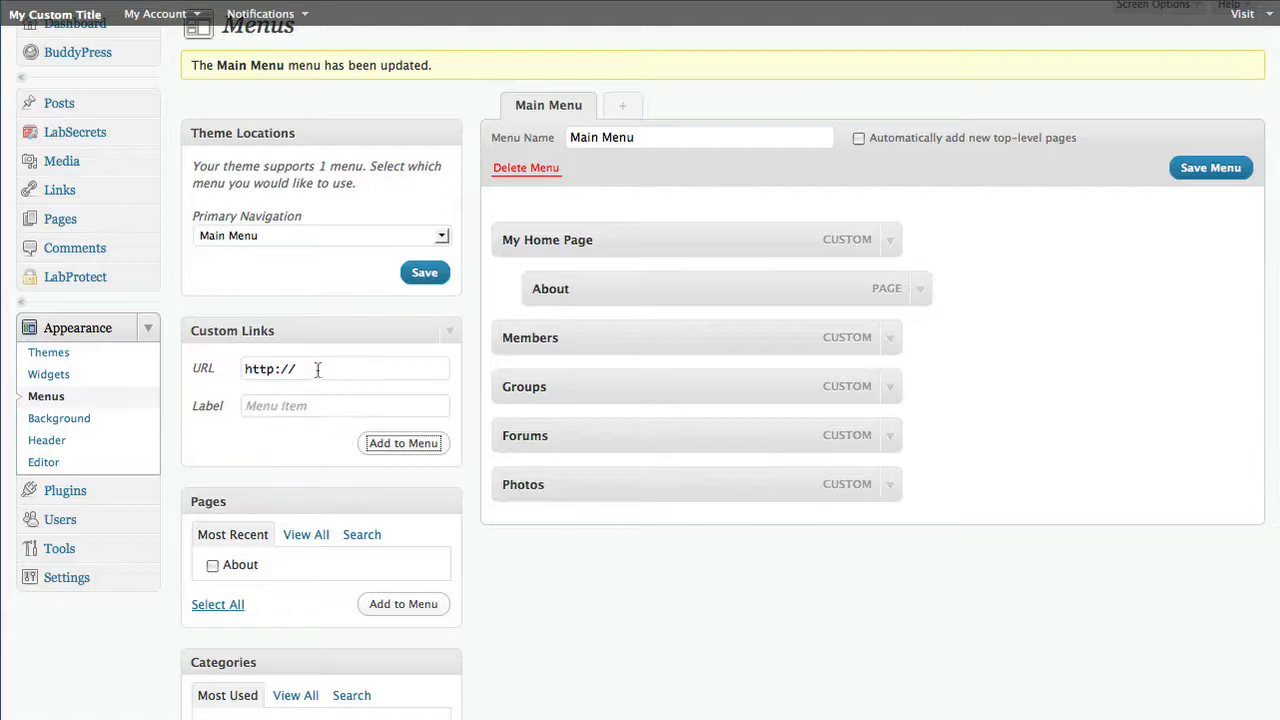
- Add a custom link to Main Menu with the URL /videos and the label "Videos"
left_click_drag(318, 372, 182, 373)
type("/vidoes")
key("Tab")
key("shift+Tab")
type("/vid")
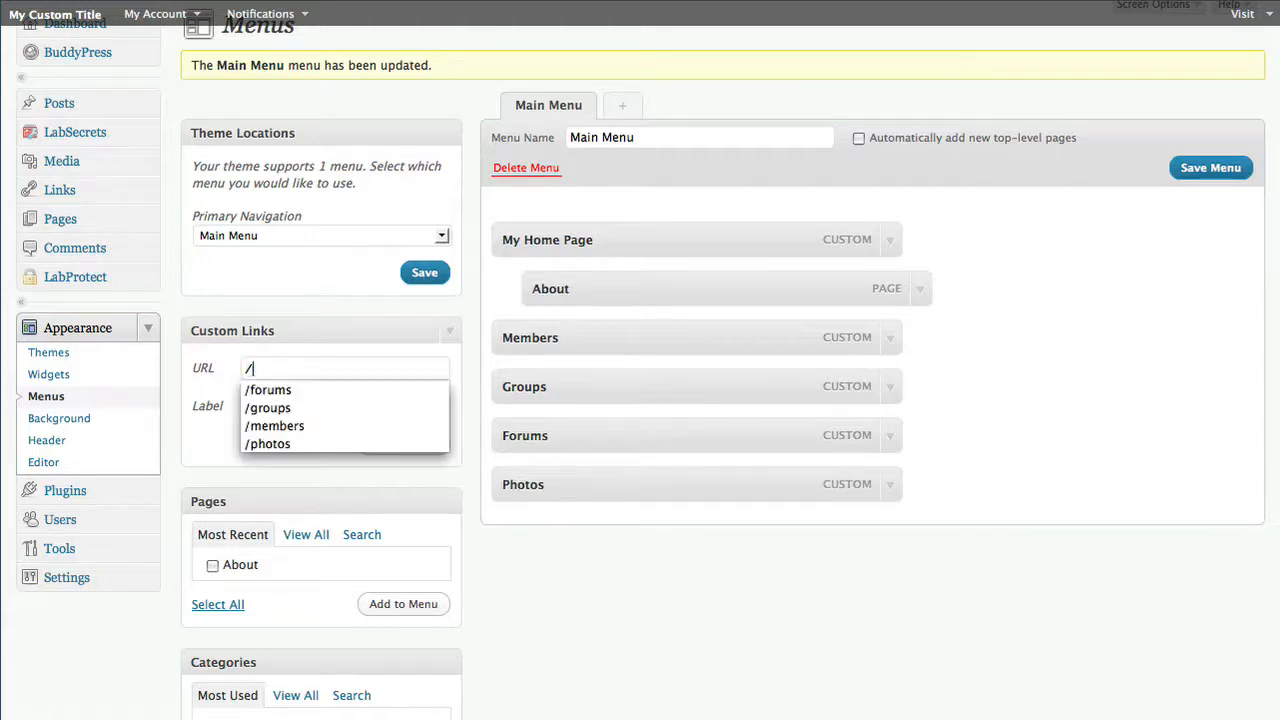
key("Tab")
type("Video")
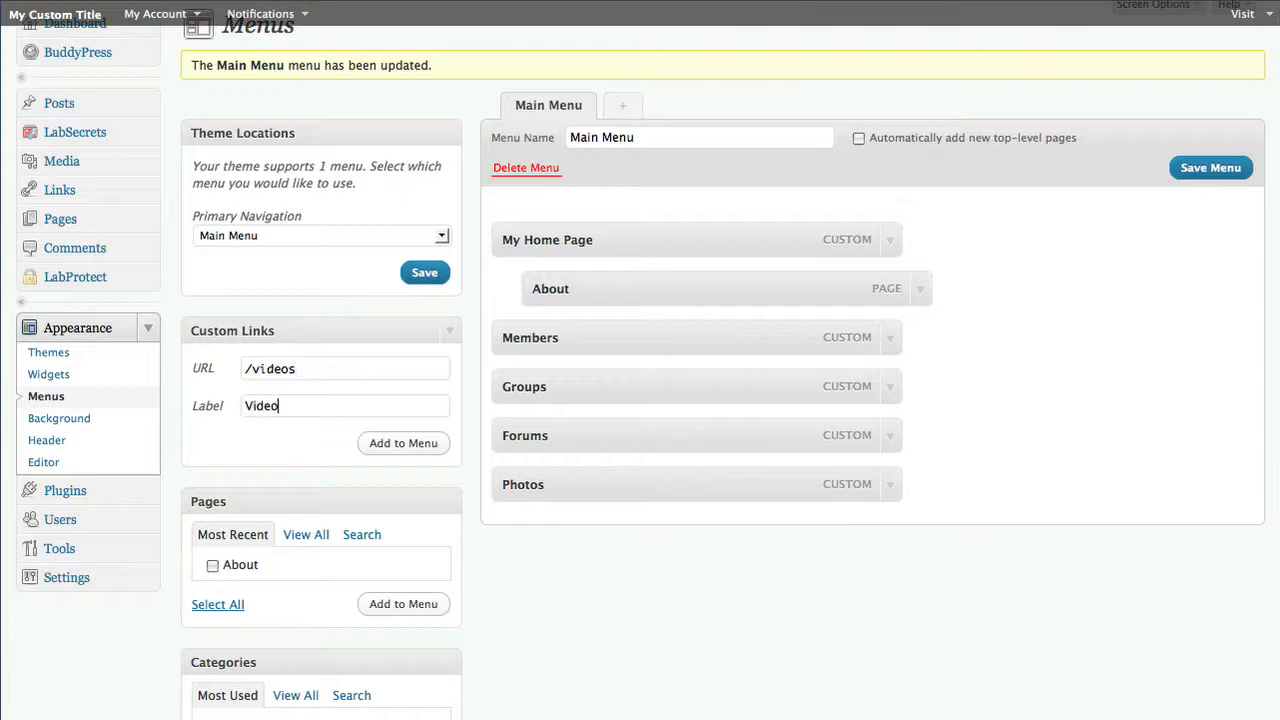
left_click(430, 443)
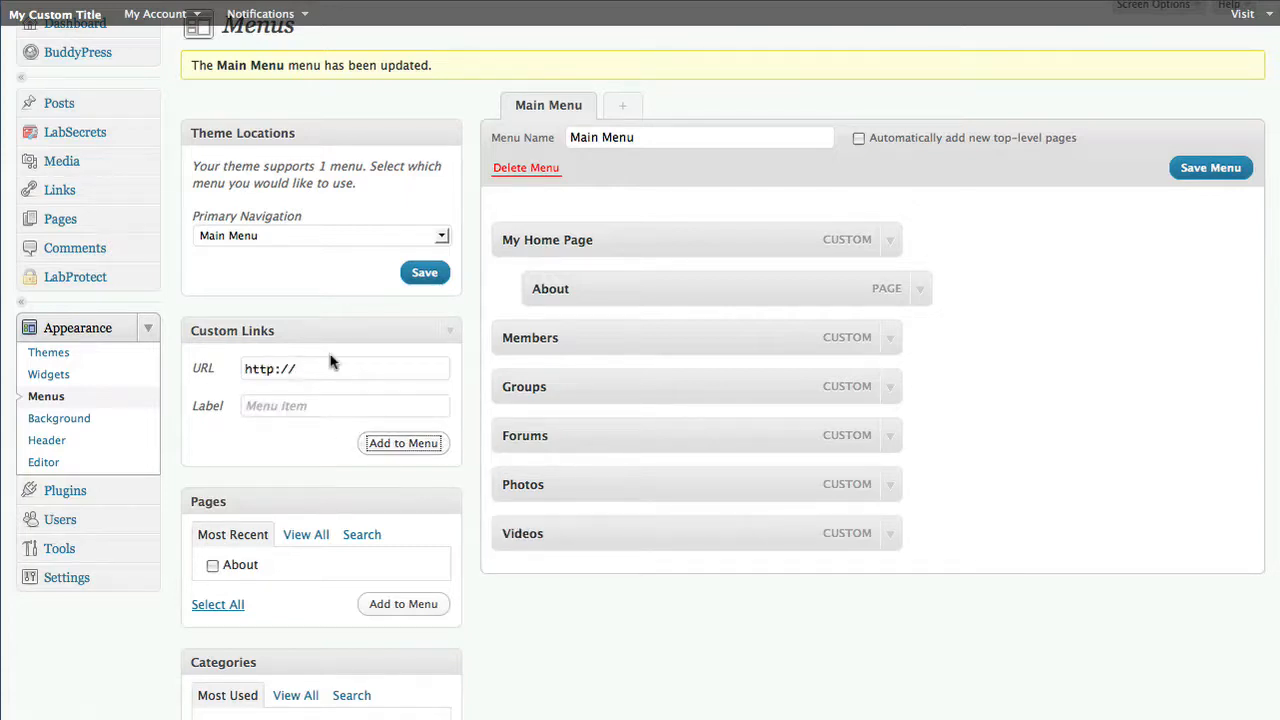
- Add a custom link to Main Menu with the URL /activity and the label "Activity"
triple_click(320, 373)
type("/act")
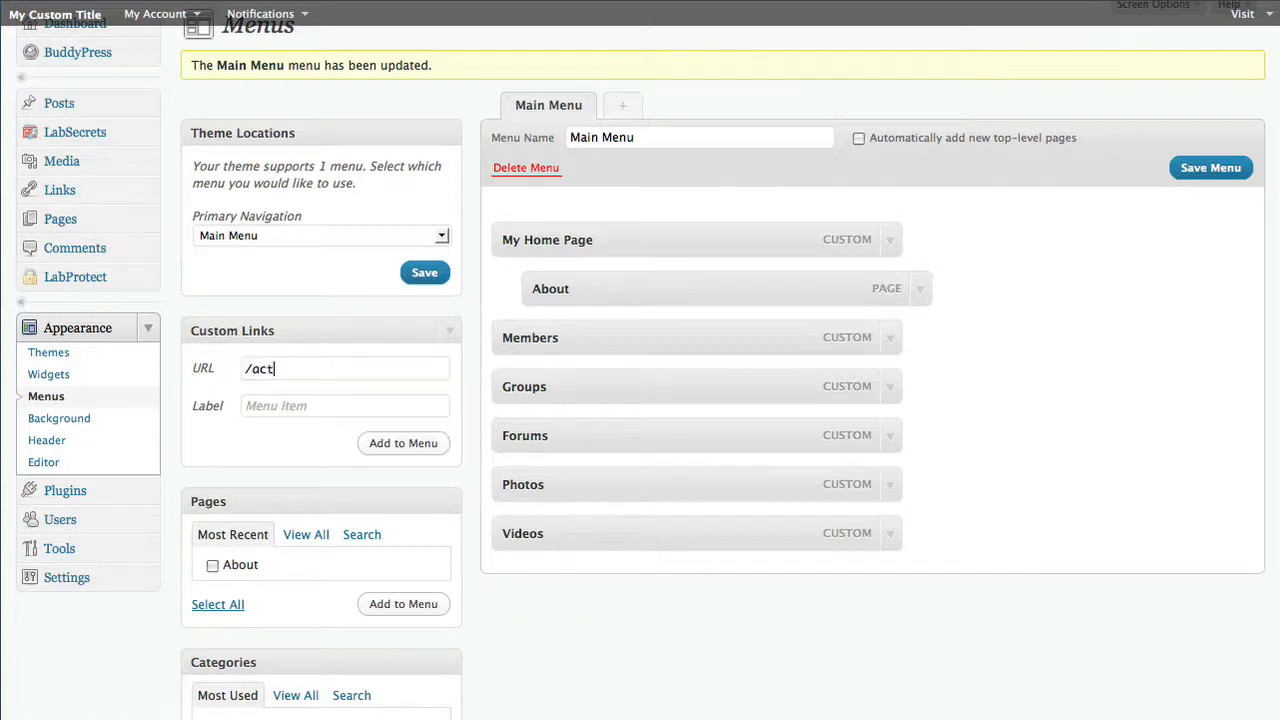
type("ivity")
key("Tab")
type("A")
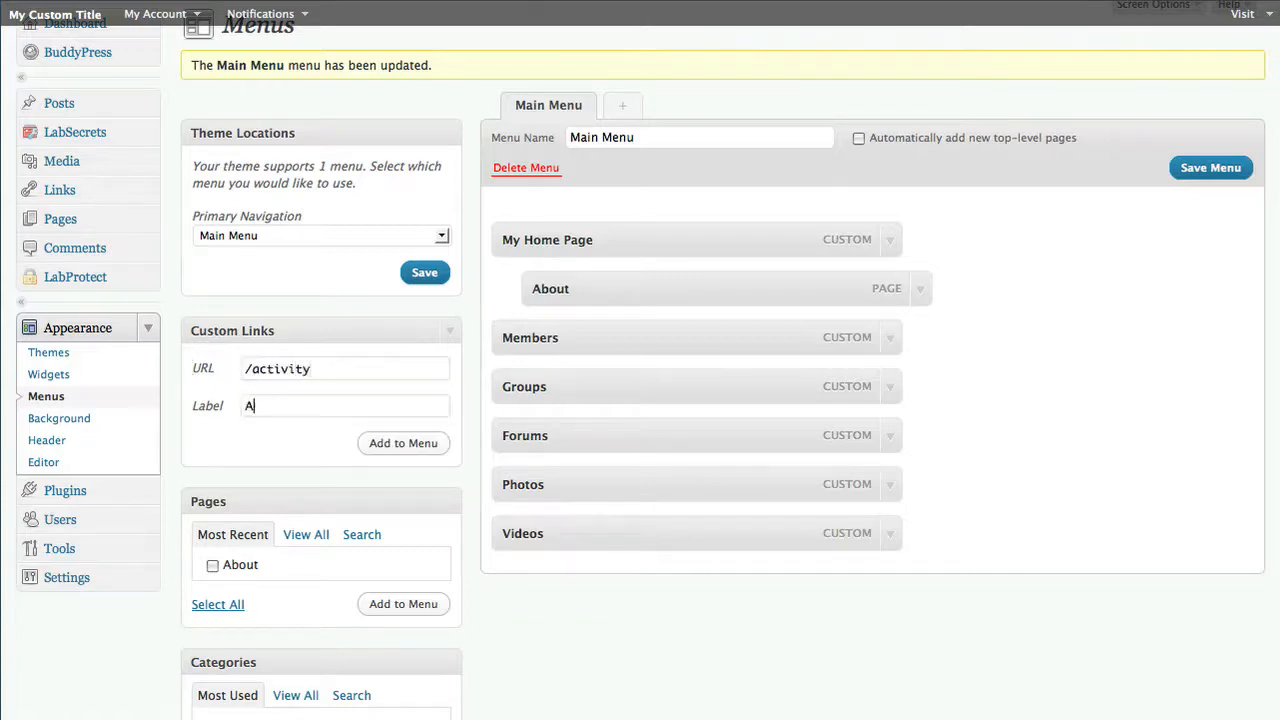
type("ctivity")
left_click(363, 443)
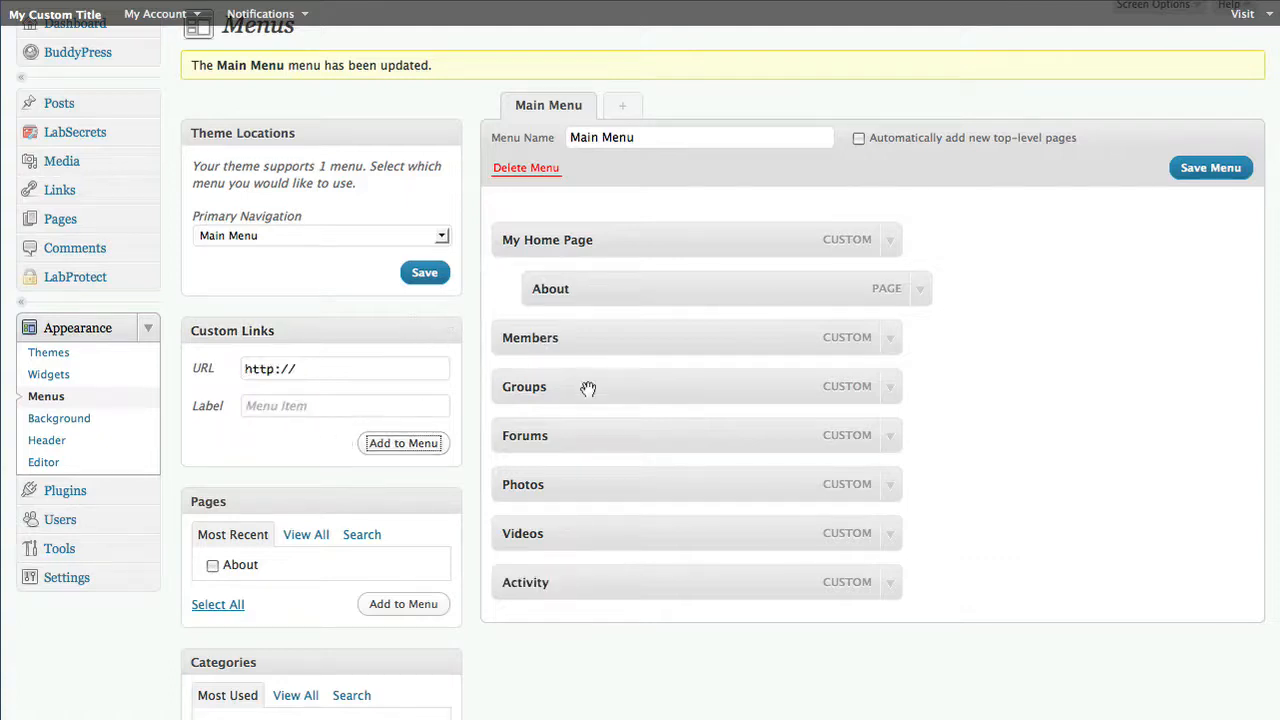
- Fill in a new custom link with the URL /activity and the label "Community"
left_click_drag(320, 371, 174, 355)
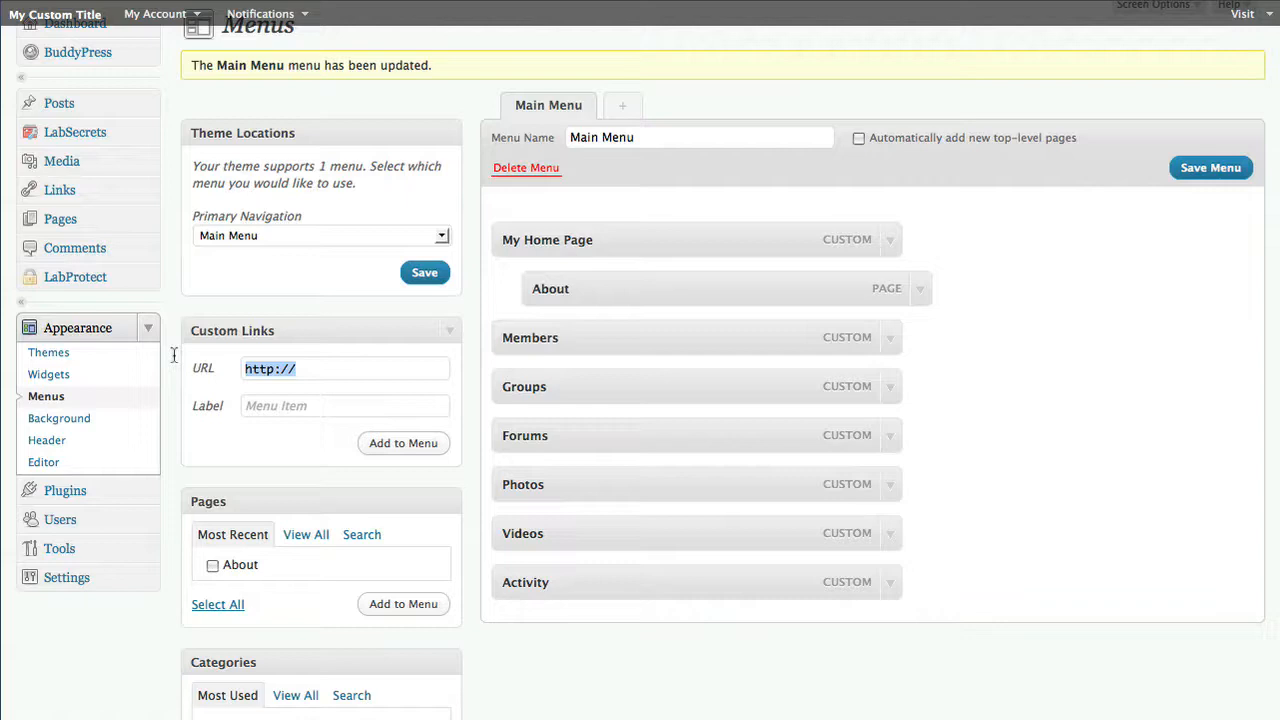
type("Community")
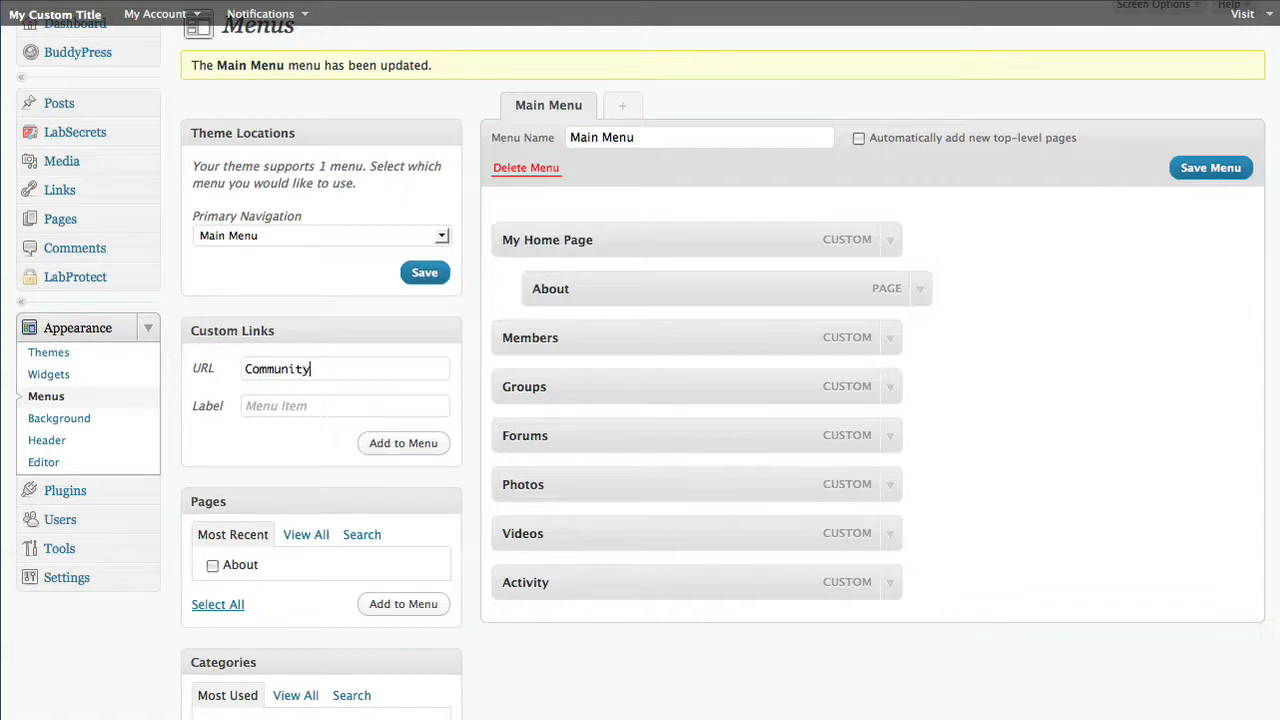
key("super+a")
type("/activity")
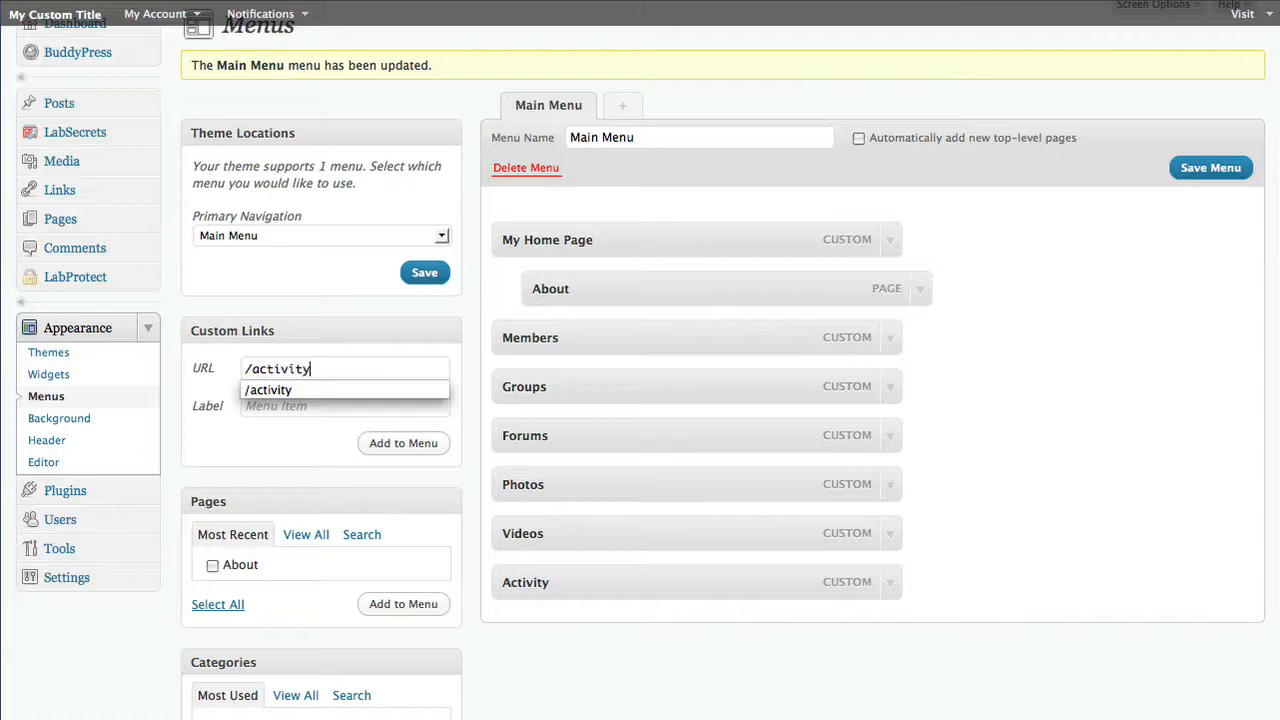
key("Tab")
type("Commu")
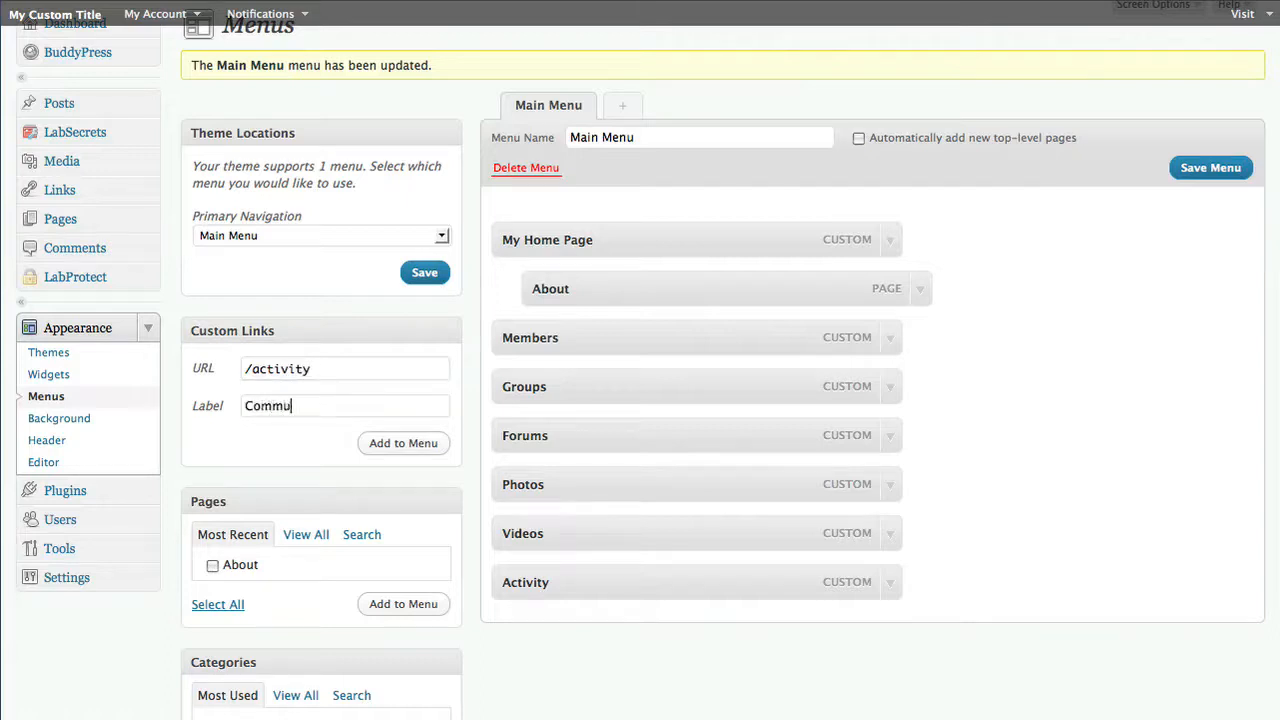
- Try # as the Community custom link's URL and set it back to /activity
left_click_drag(317, 369, 214, 366)
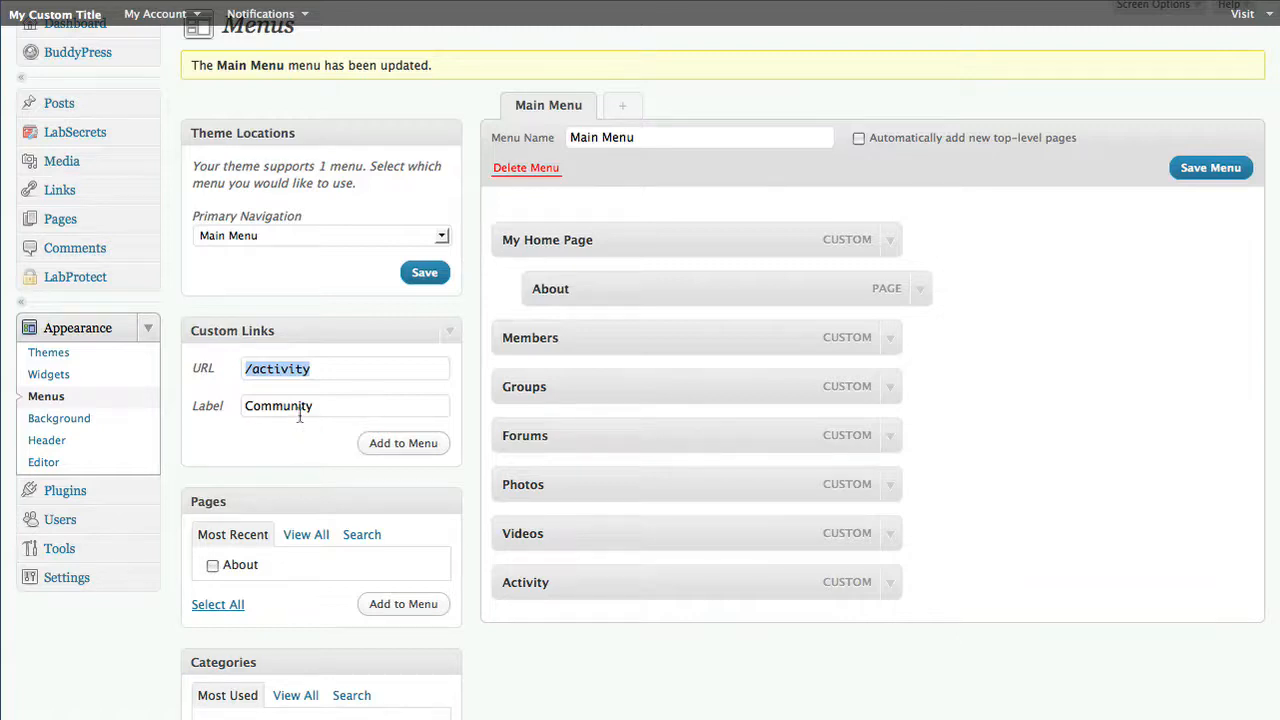
type("#")
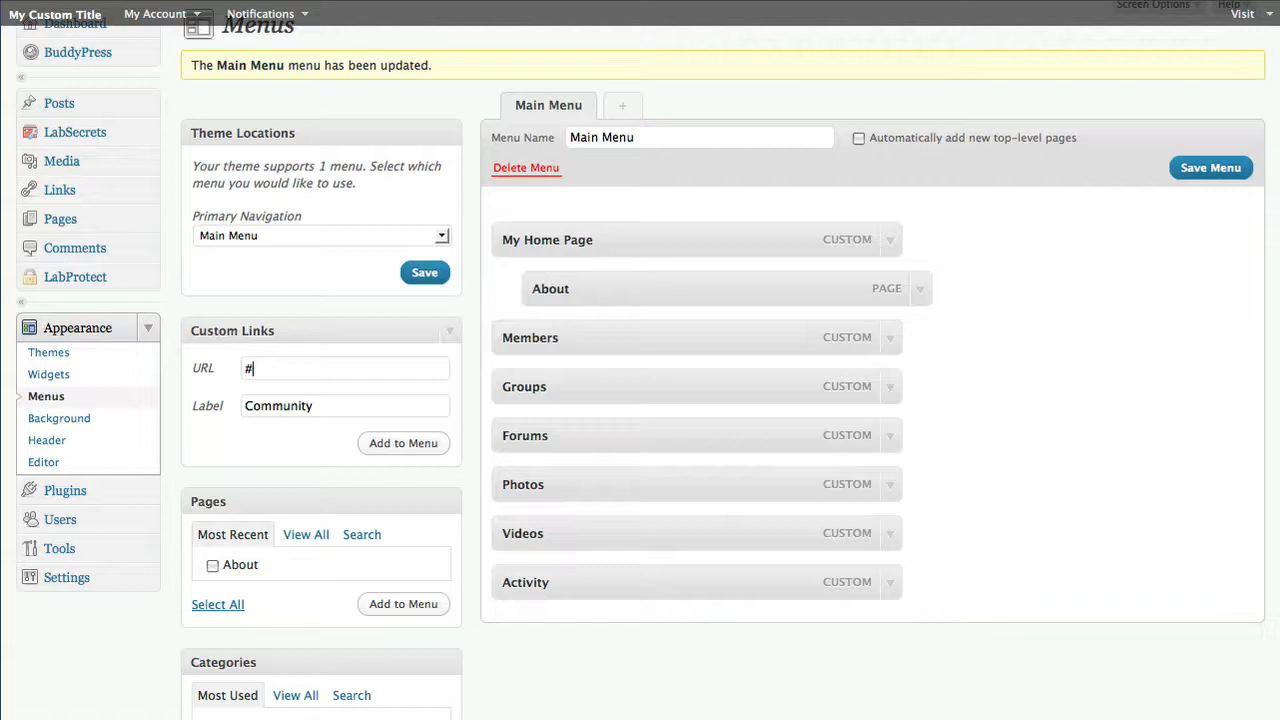
type("activity")
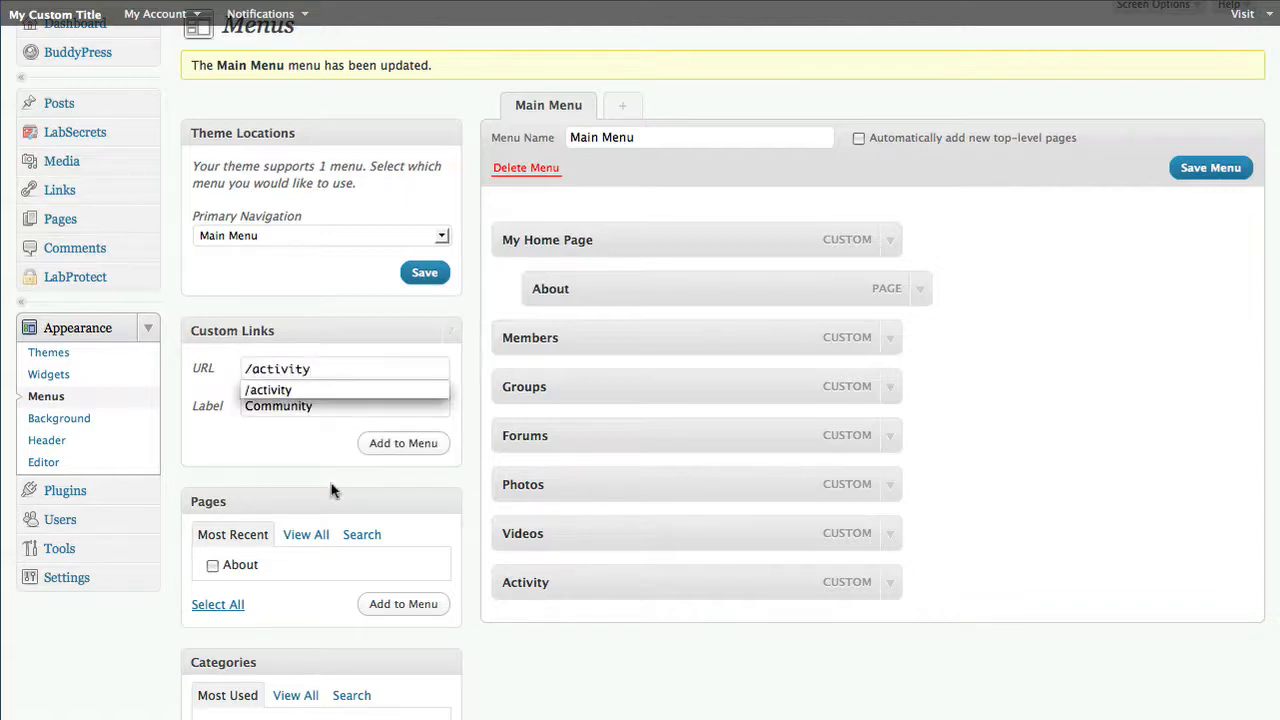
left_click(293, 446)
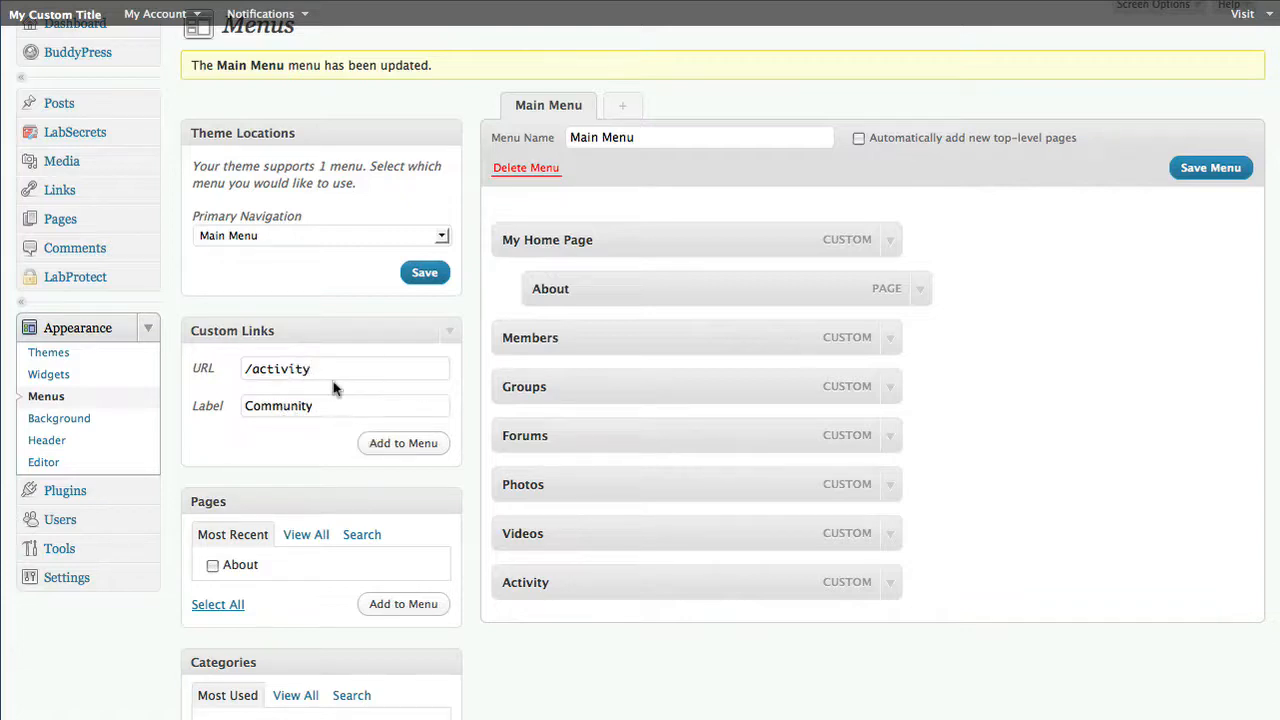
- Add the filled-in Community custom link to Main Menu and place it directly after About as a top-level item
left_click(400, 443)
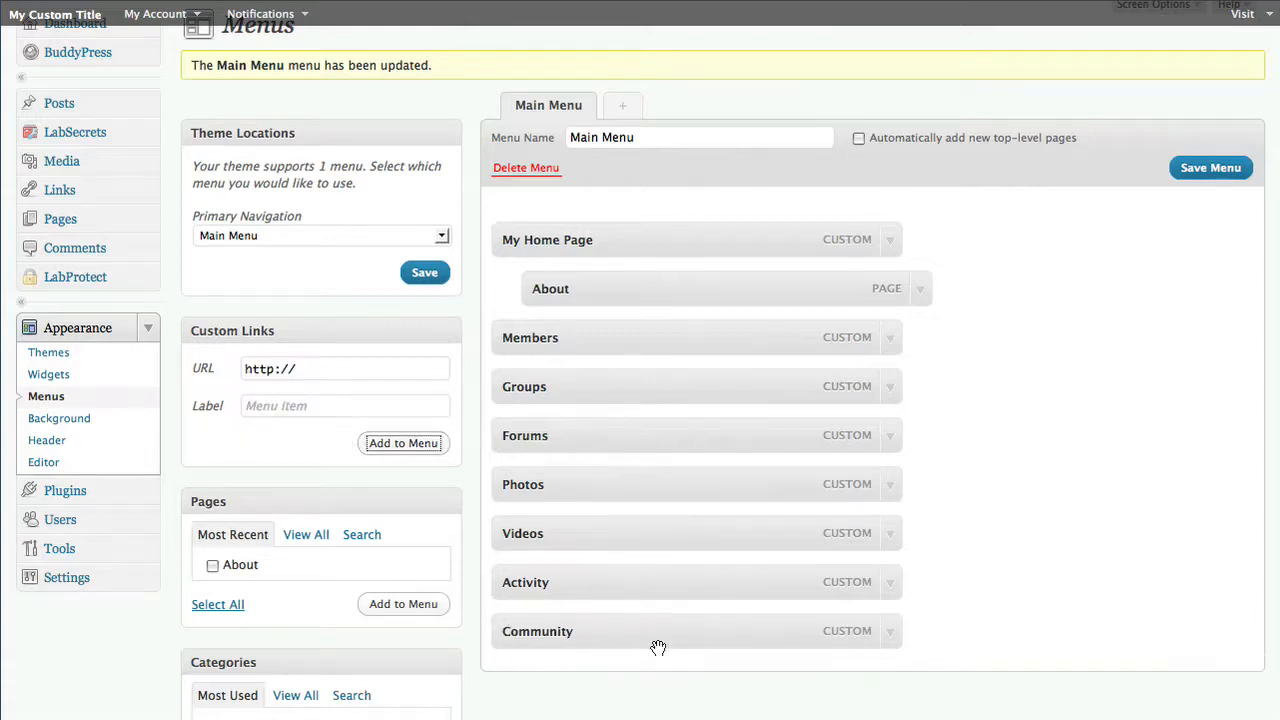
left_click_drag(655, 643, 641, 342)
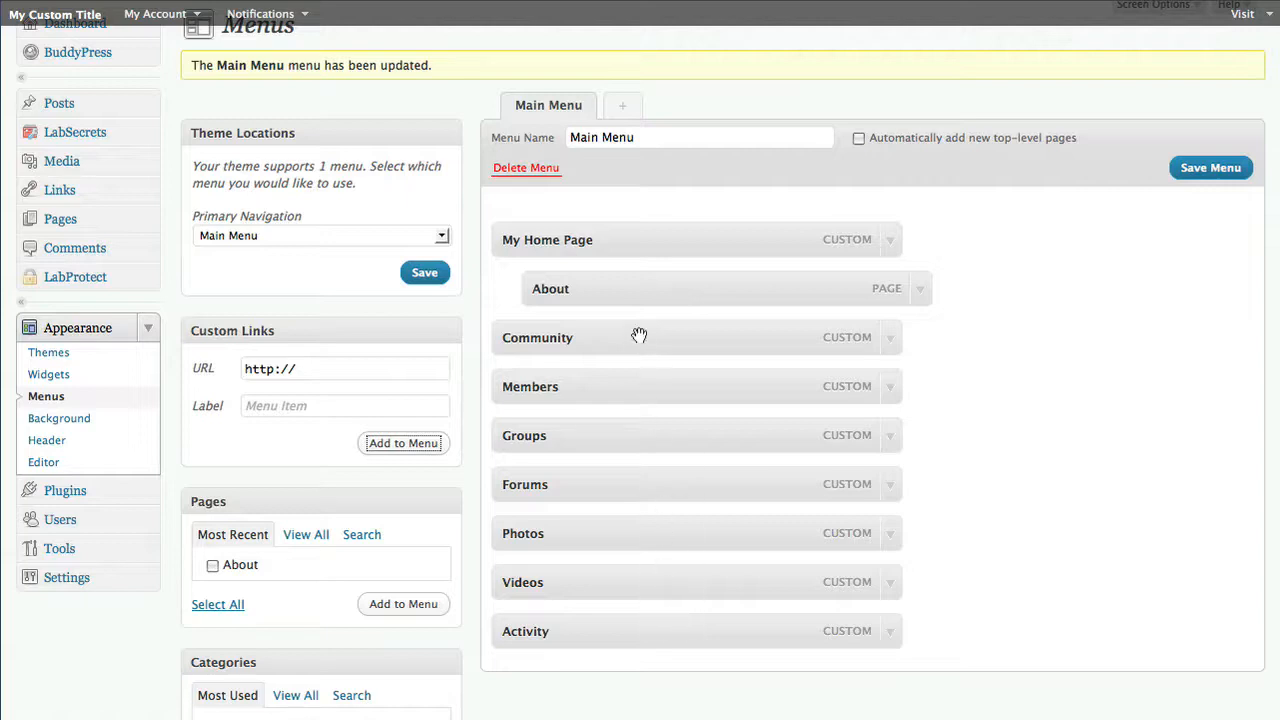
- Nest Activity, Members, Groups, Forums, Photos and Videos as sub-items under Community, with Activity placed first
left_click_drag(634, 394, 660, 388)
left_click_drag(657, 435, 728, 486)
left_click_drag(729, 548, 831, 376)
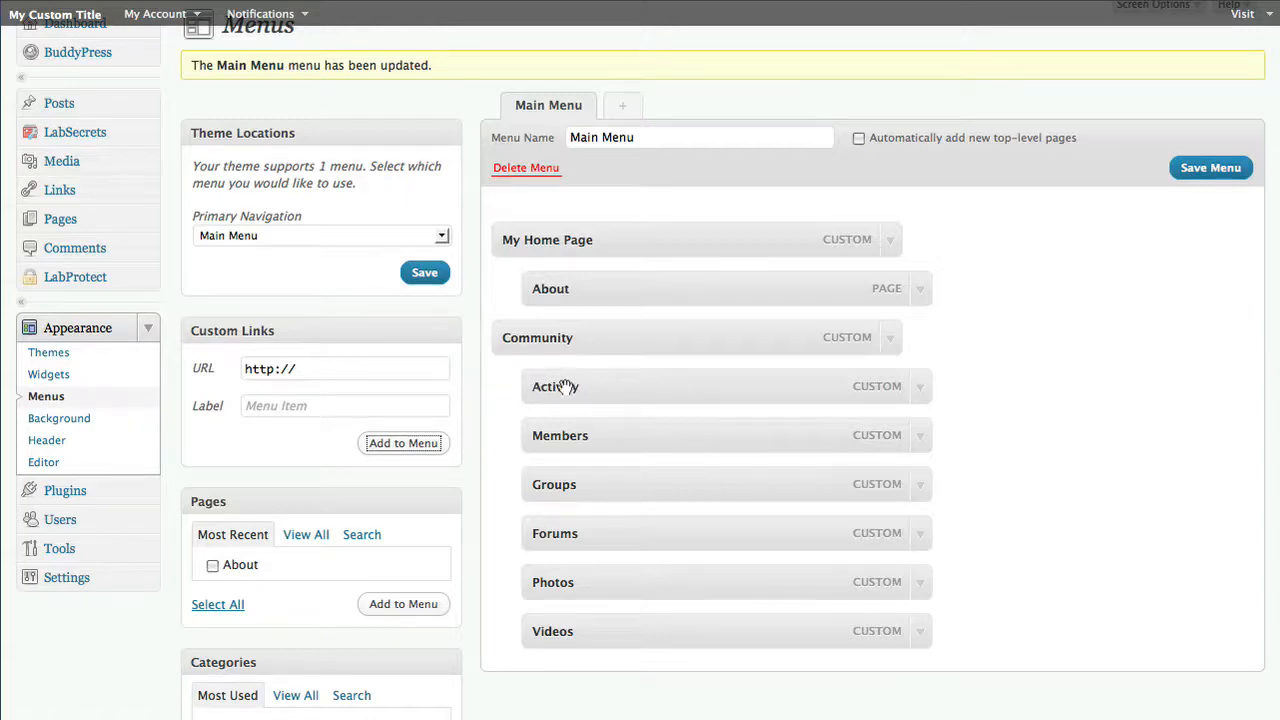
- Change the Activity menu item's navigation label to "Latest Activity" and save Main Menu
left_click(919, 388)
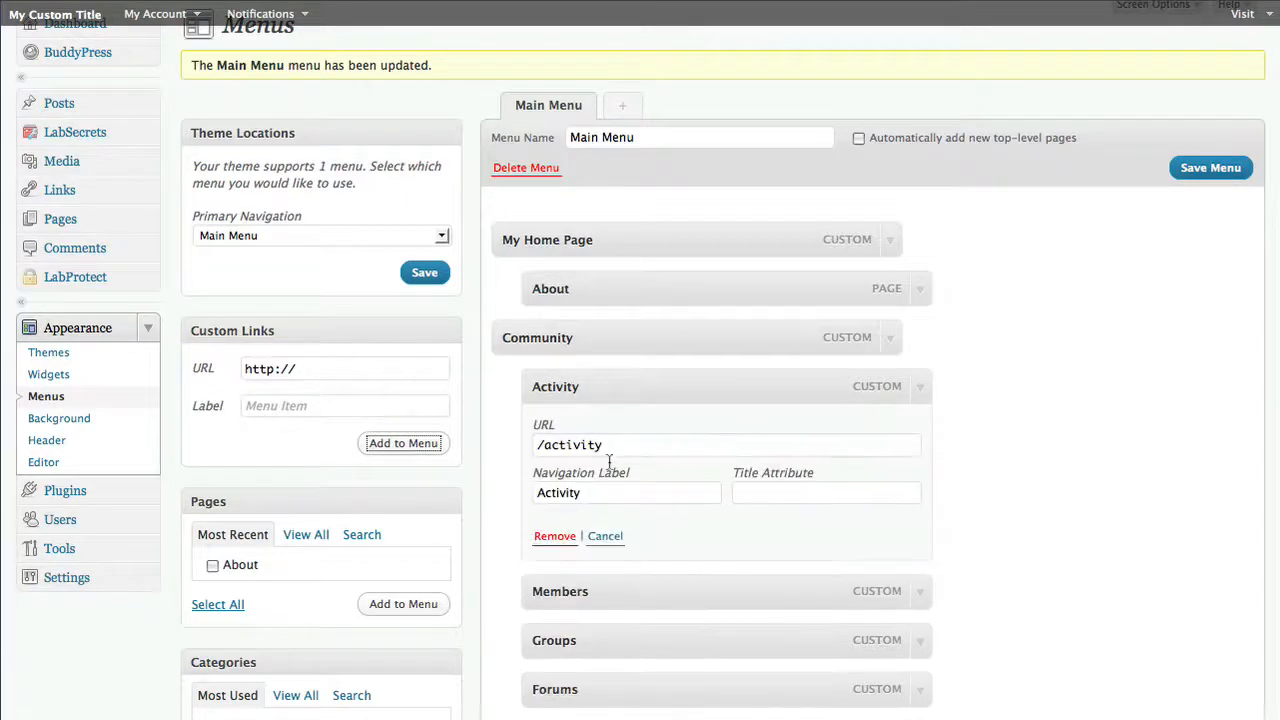
double_click(597, 491)
type("Latest Activity")
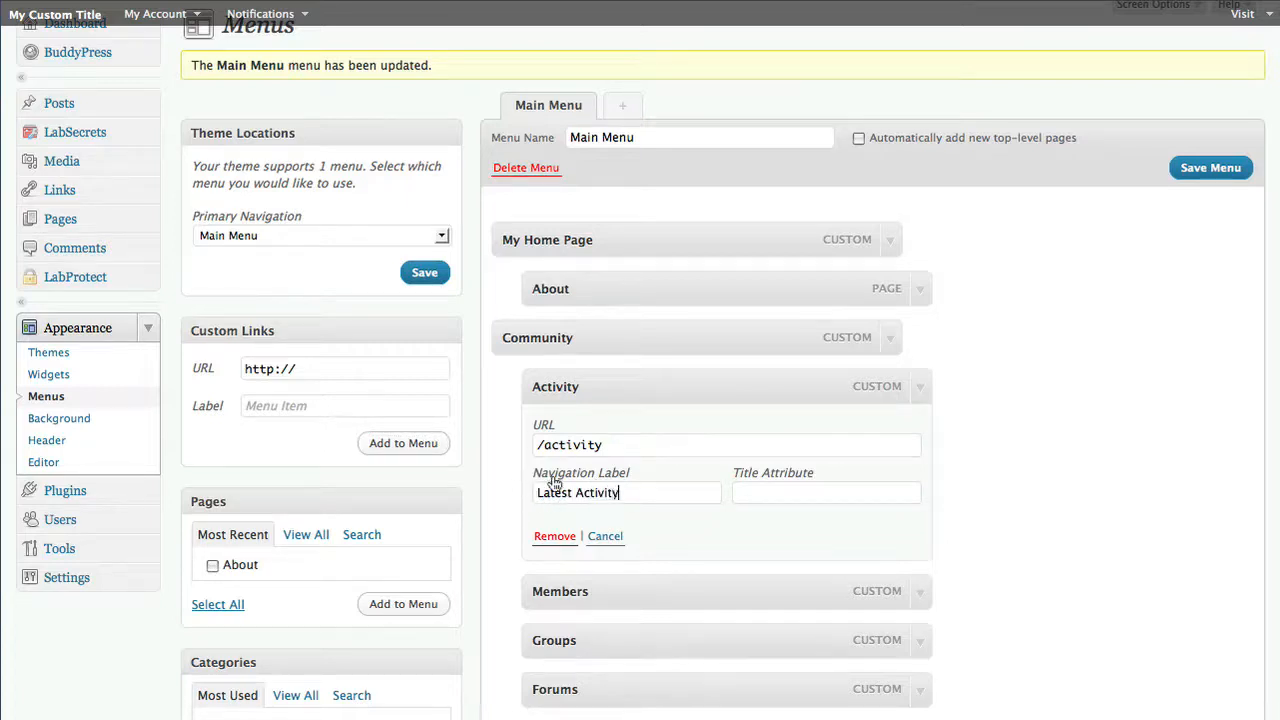
left_click(921, 392)
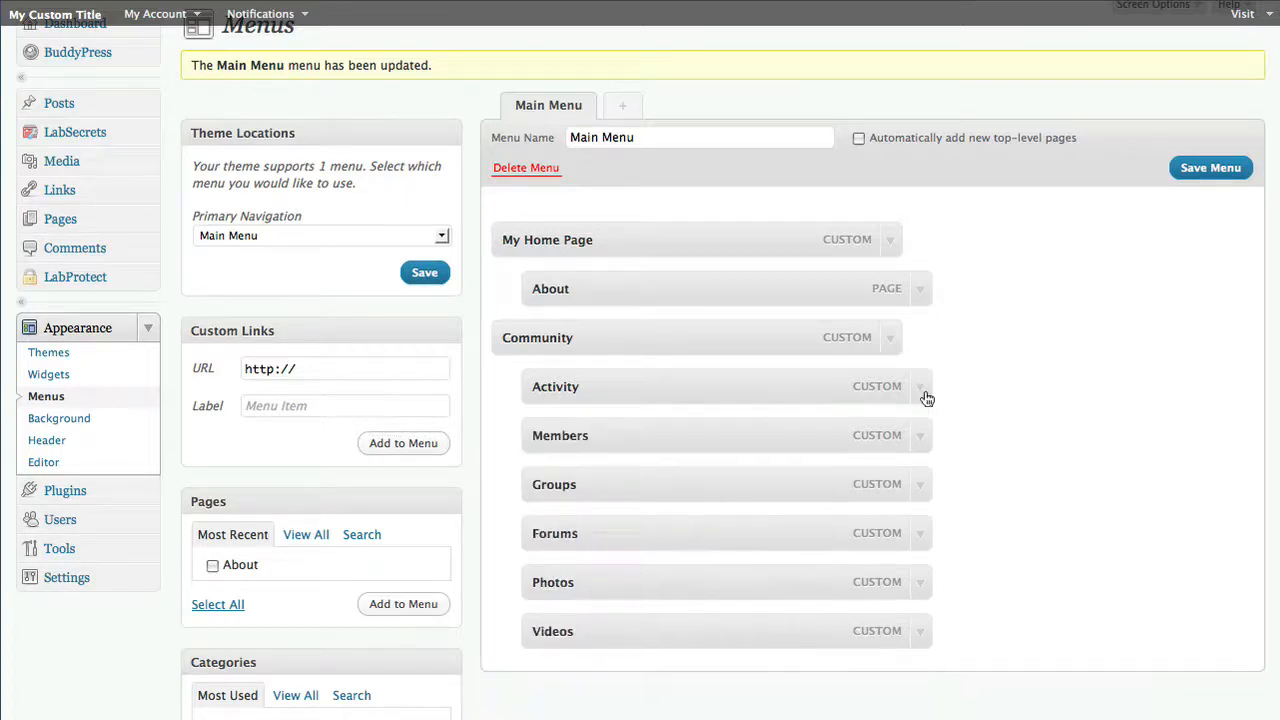
left_click(1214, 167)
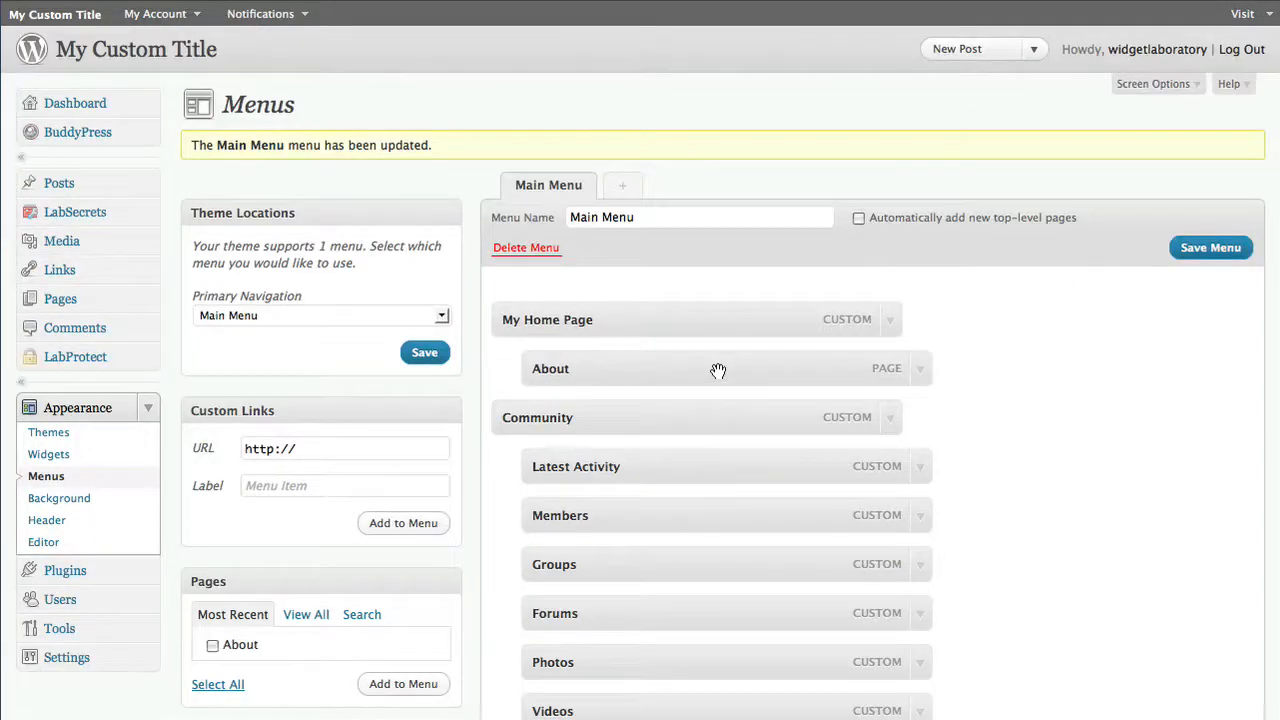
- Move About out from under My Home Page to the top level and save Main Menu
left_click_drag(717, 371, 695, 370)
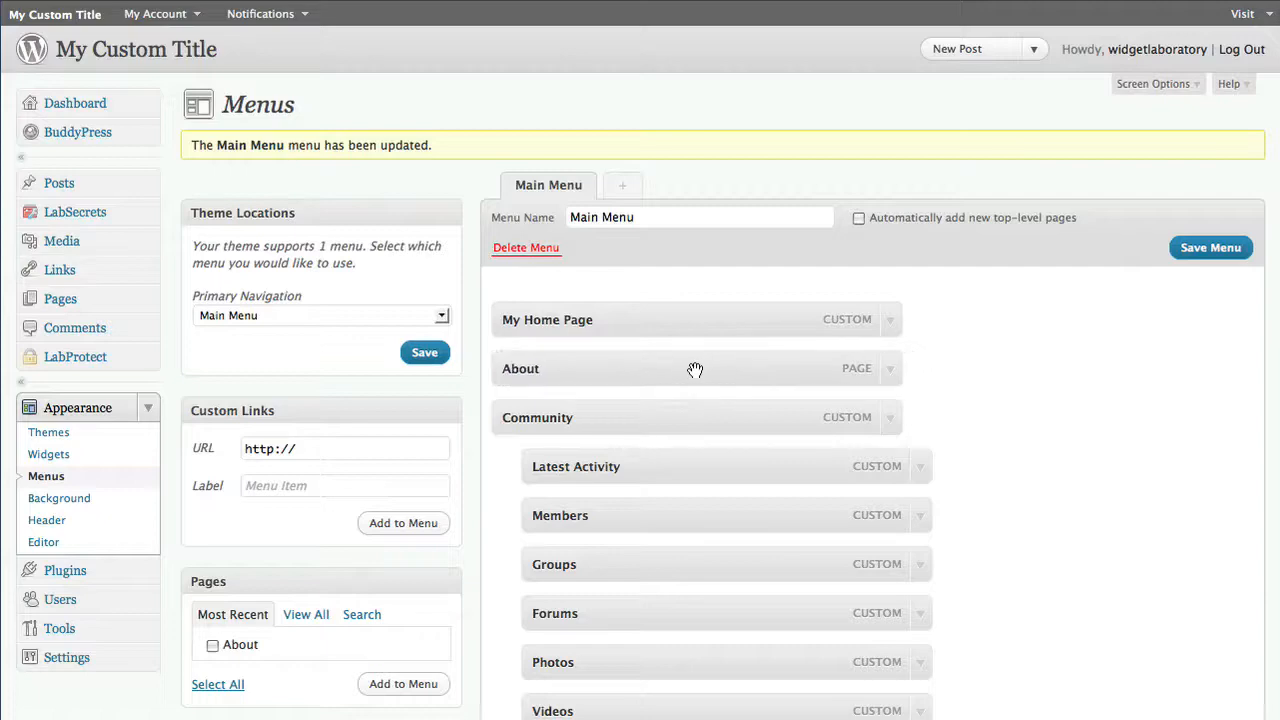
left_click(1201, 249)
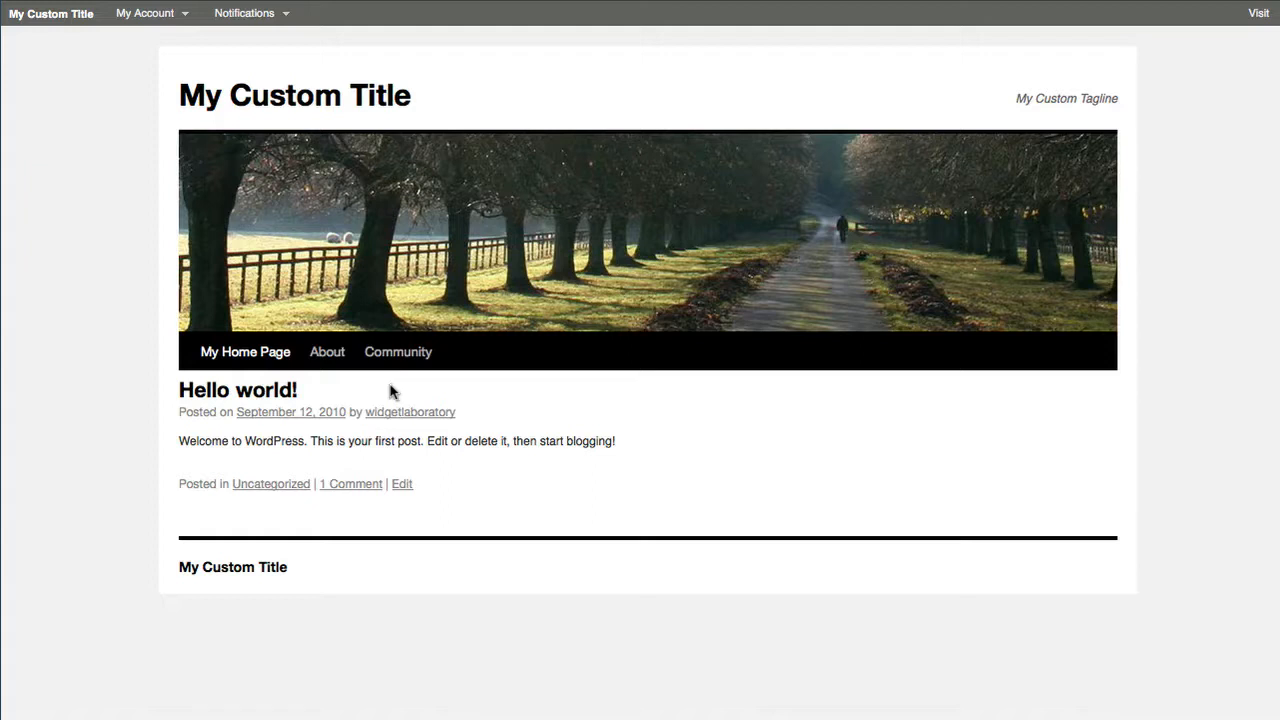
- Open the community activity page on the live site and post the update "Hi, here is some activity" in My Profile
mouse_move(362, 360)
scroll(597, 440, "down", 2)
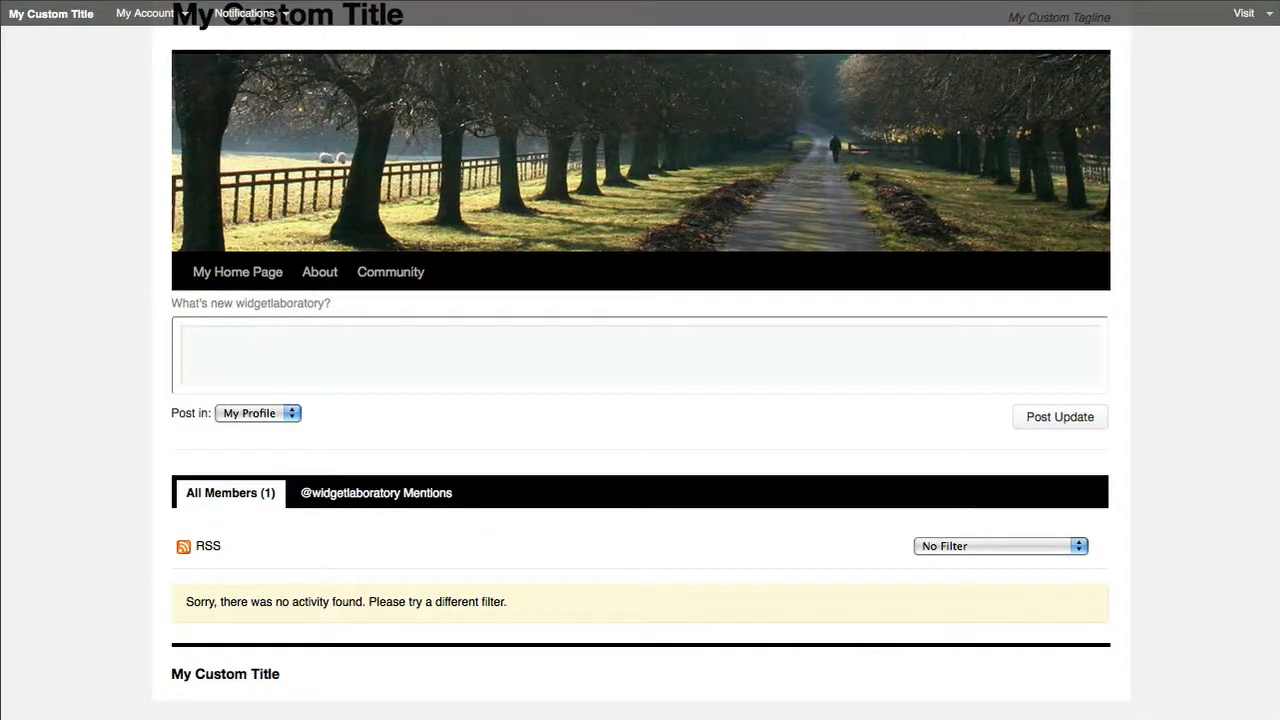
type("is some activity")
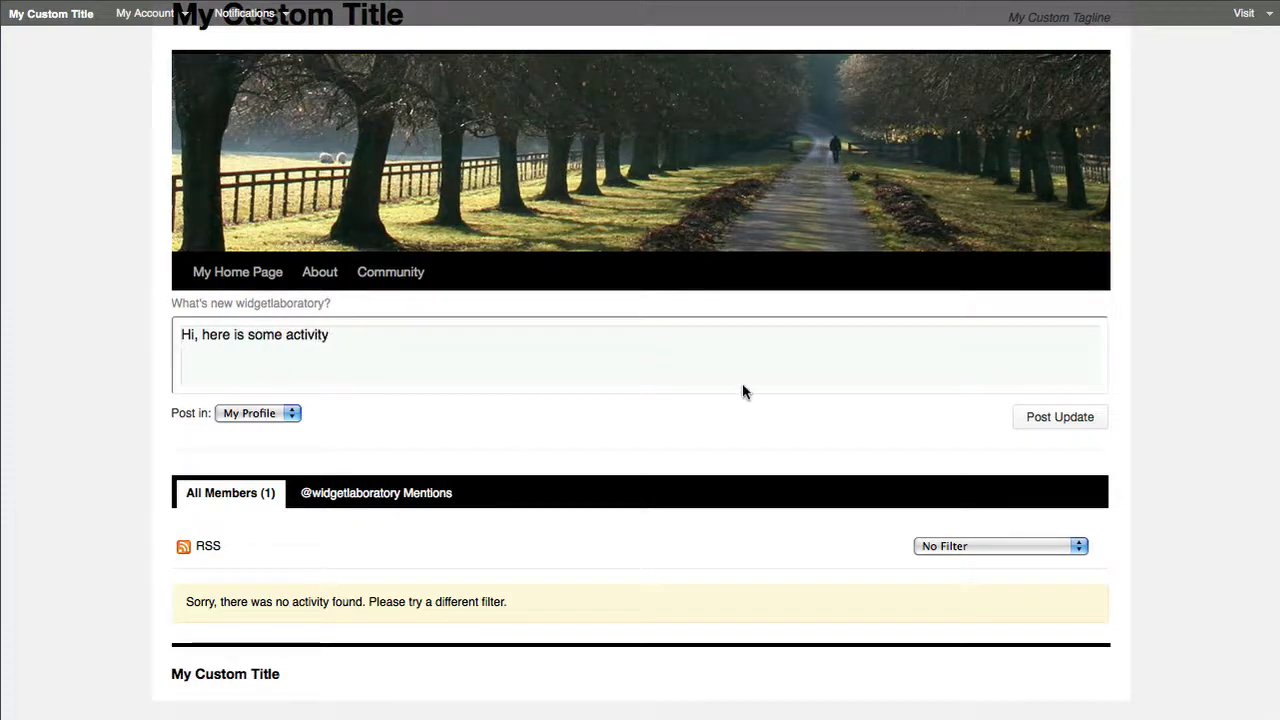
left_click(1025, 418)
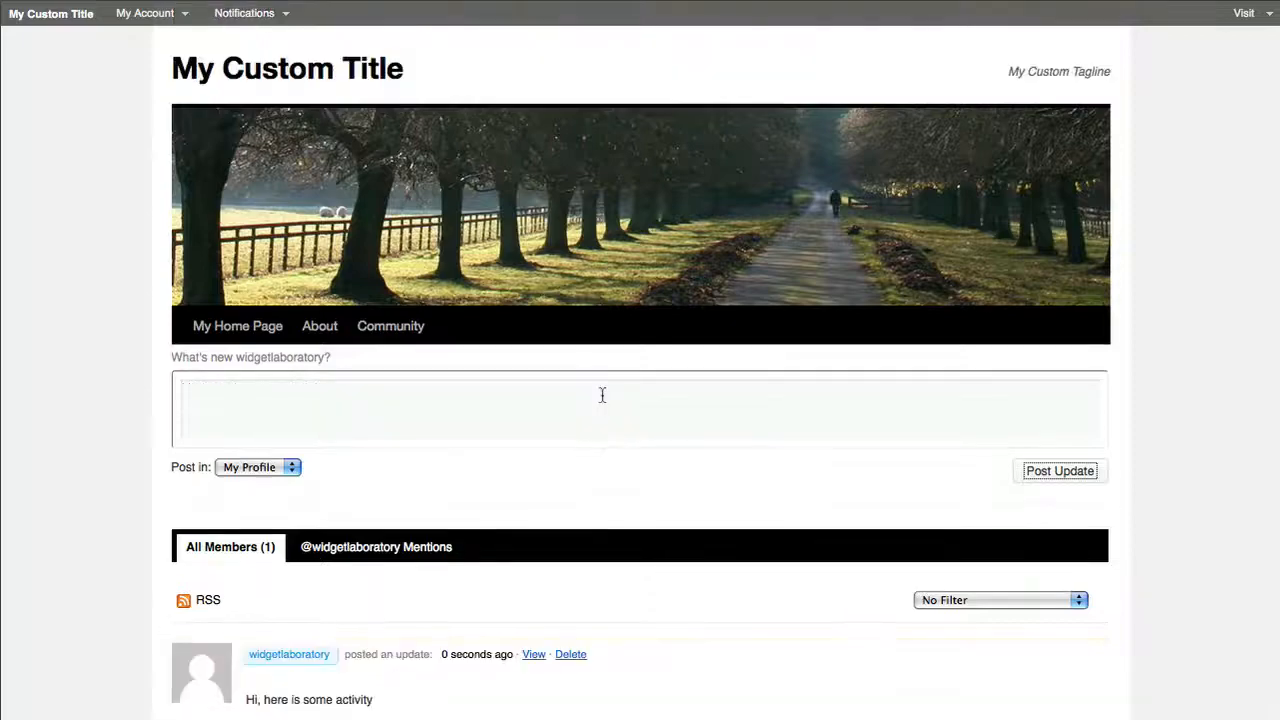
scroll(602, 395, "down", 3)
scroll(440, 531, "up", 4)
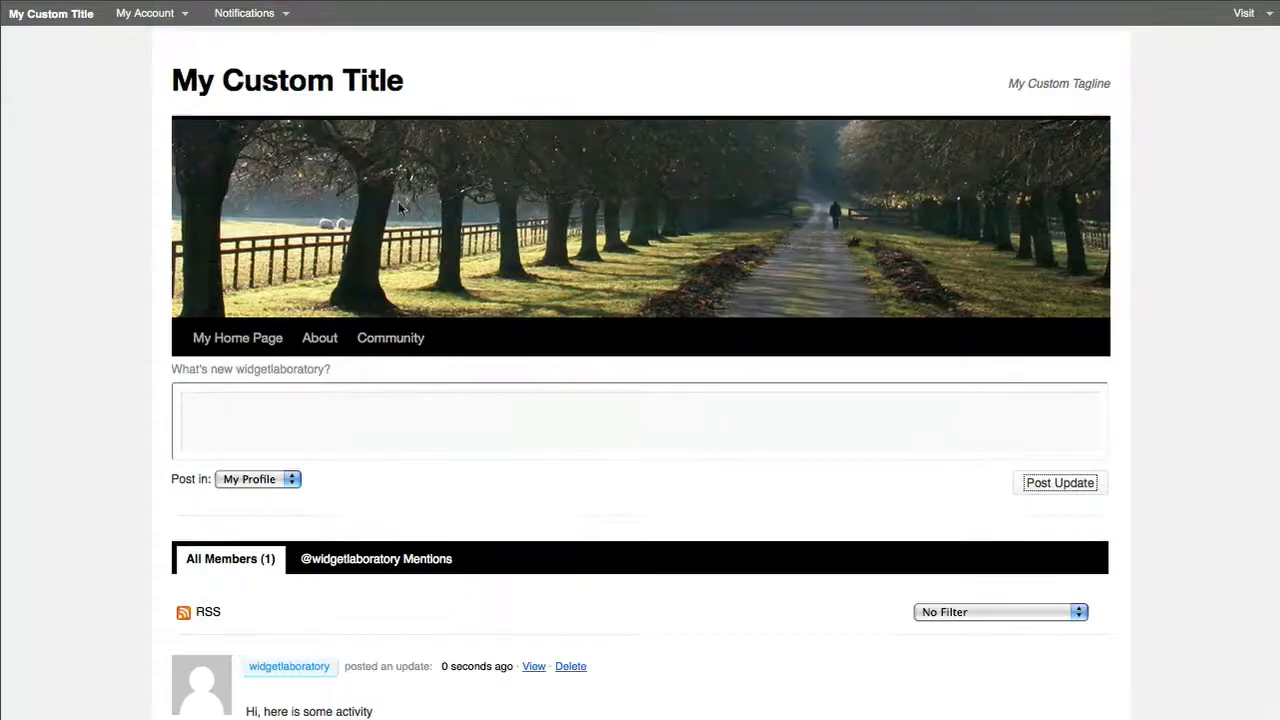